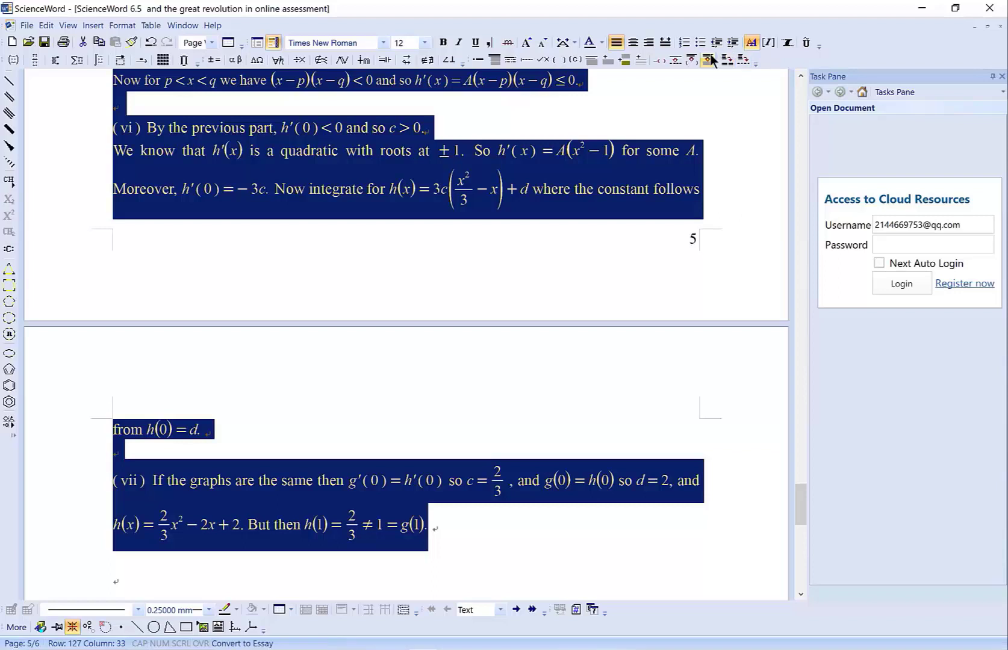
- Convert the selected worked solution, down to the end of part (vii), to an essay question
{"action": "left_click", "coordinate": [710, 58]}
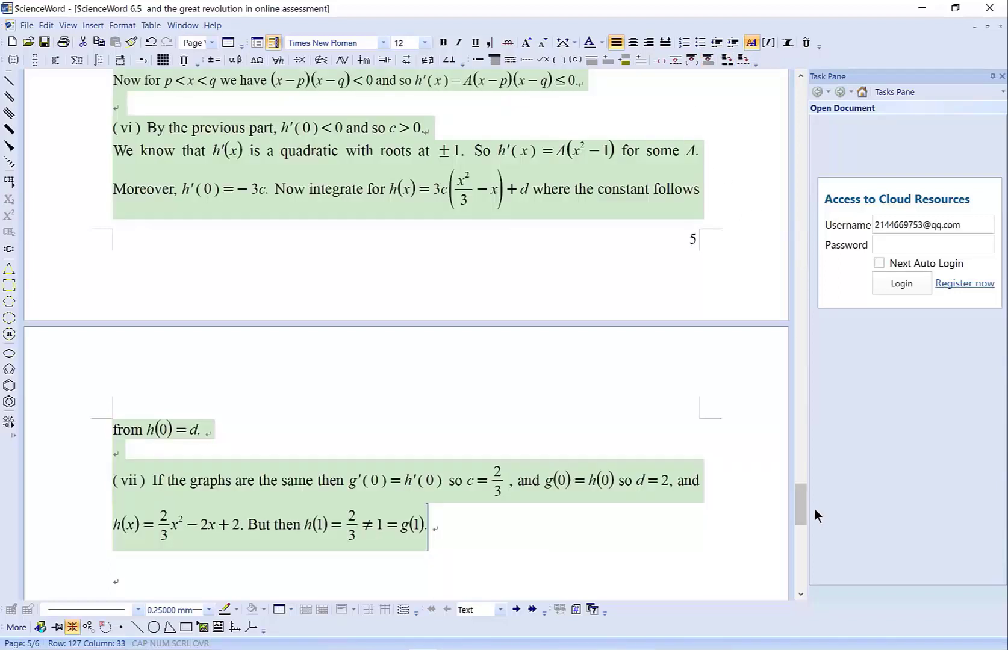
{"action": "left_click_drag", "start_coordinate": [804, 503], "coordinate": [779, 229]}
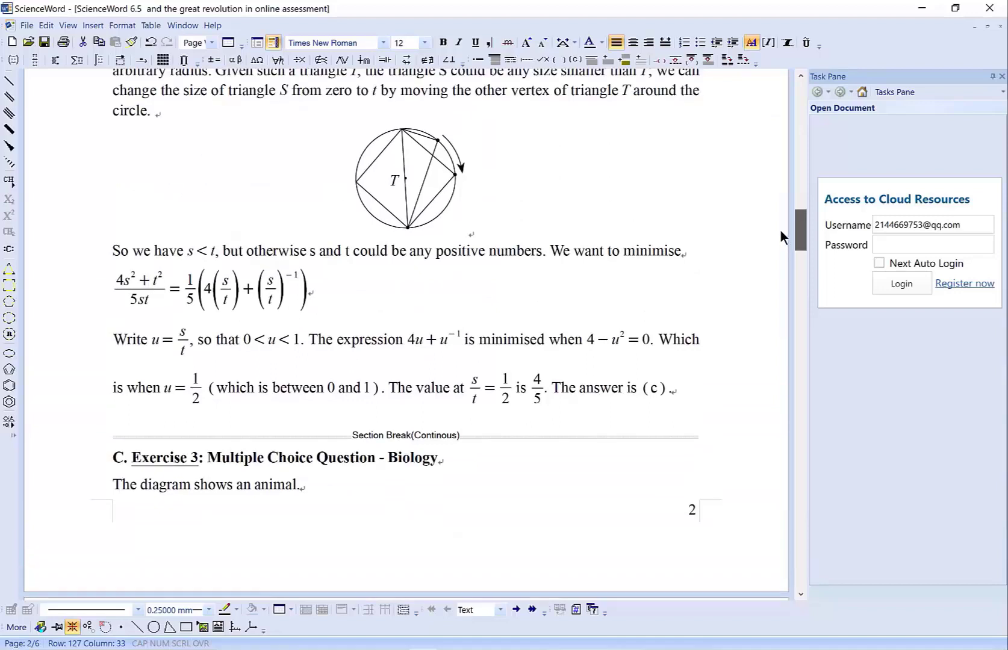
- Switch to the document "Online Assessment of scientific knowledge 002" and review its exercises and answers down to the interactive graph of Exercise 6
{"action": "left_click", "coordinate": [183, 25]}
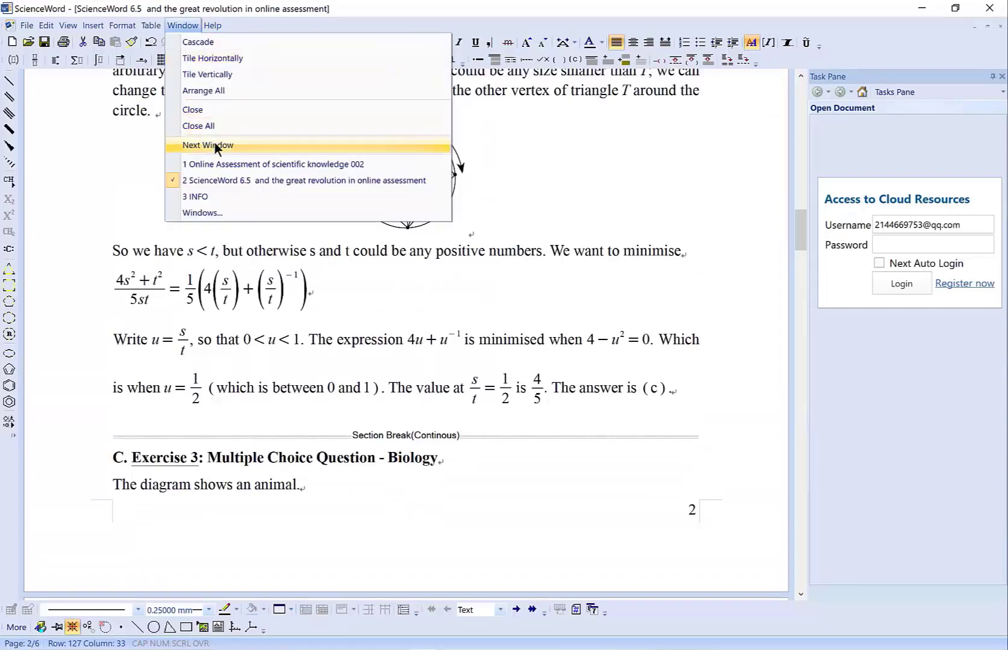
{"action": "left_click", "coordinate": [218, 160]}
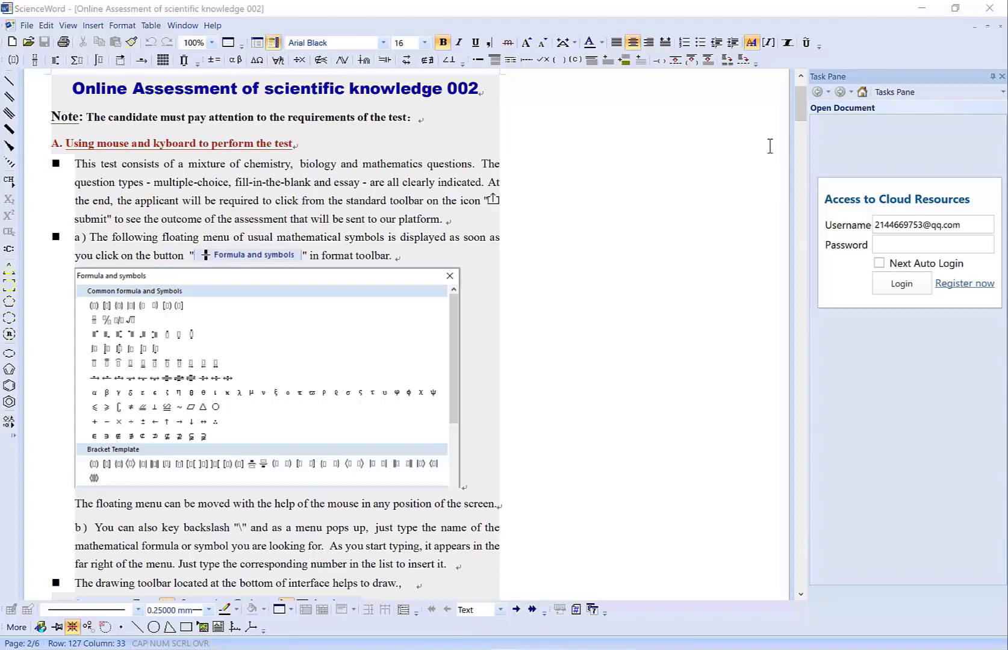
{"action": "left_click_drag", "start_coordinate": [796, 115], "coordinate": [795, 178]}
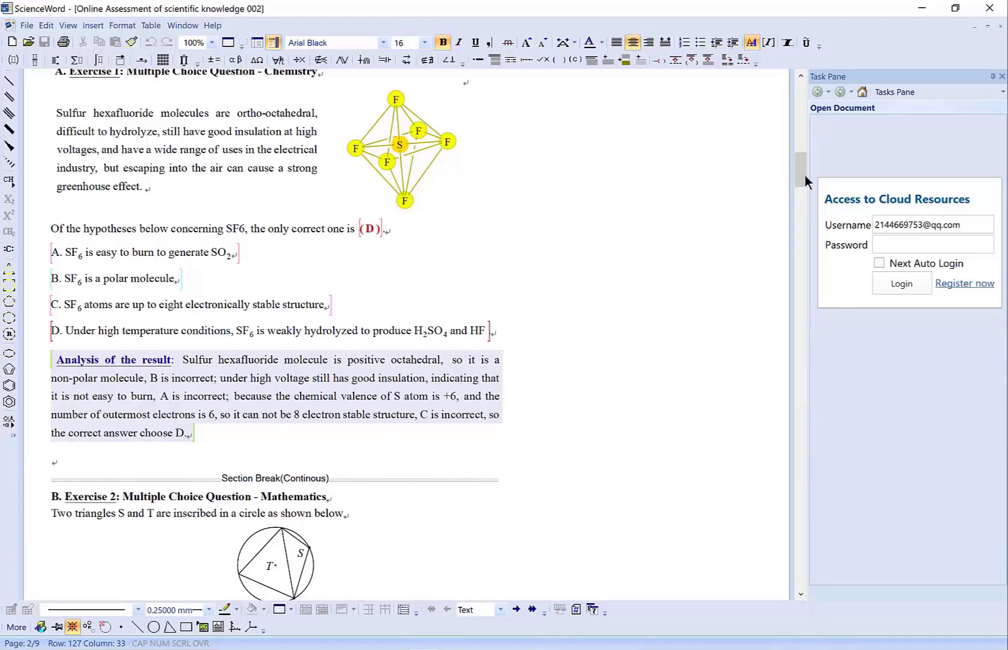
{"action": "left_click_drag", "start_coordinate": [797, 163], "coordinate": [787, 369]}
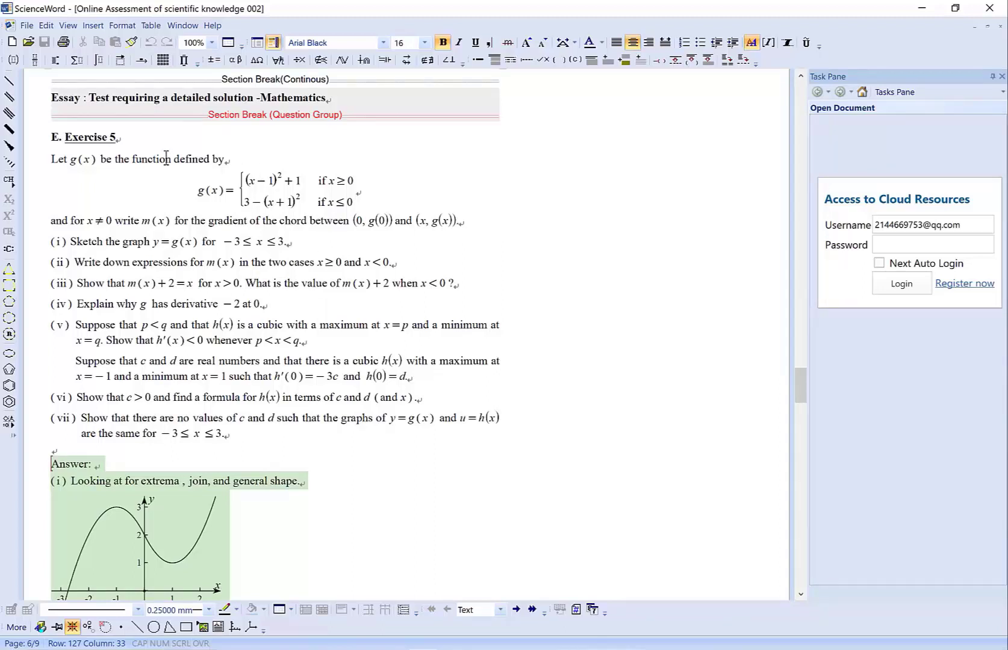
{"action": "scroll", "coordinate": [204, 368], "scroll_direction": "down", "scroll_amount": 12}
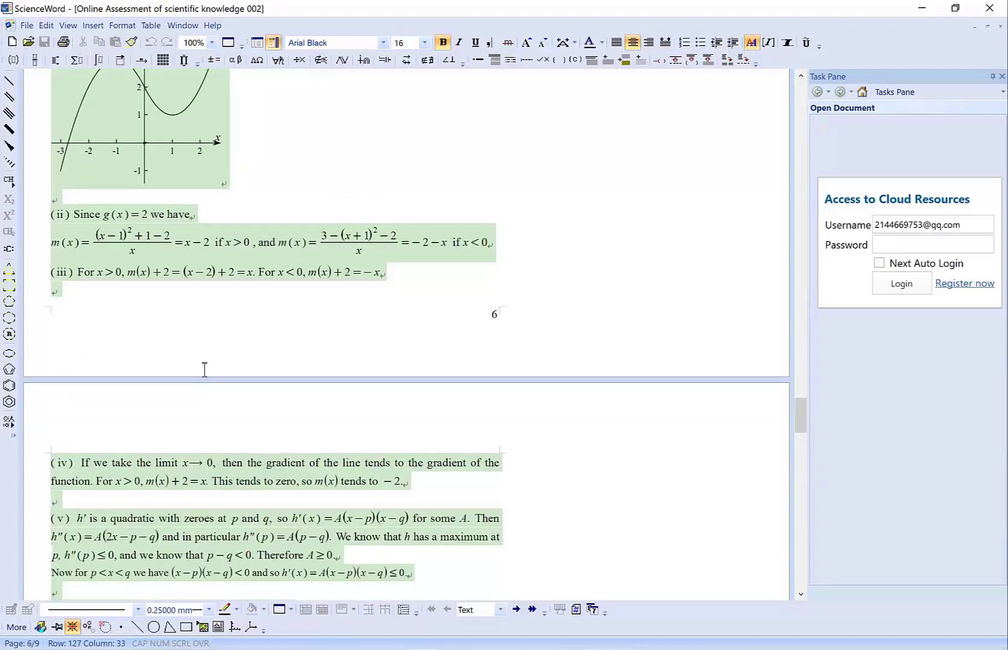
{"action": "scroll", "coordinate": [205, 370], "scroll_direction": "down", "scroll_amount": 10}
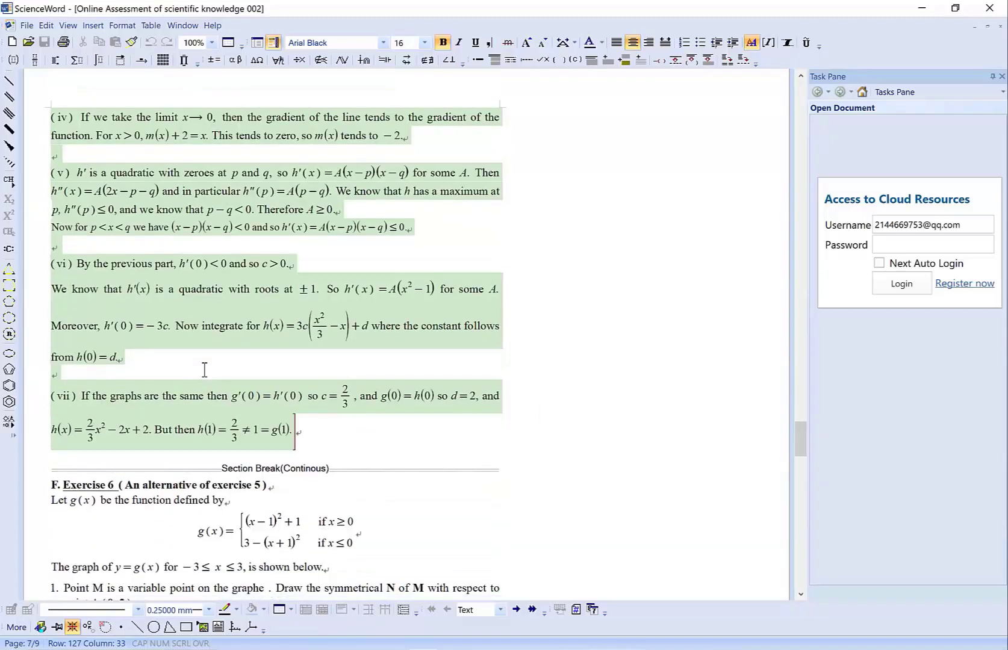
{"action": "scroll", "coordinate": [205, 369], "scroll_direction": "down", "scroll_amount": 8}
{"action": "scroll", "coordinate": [205, 371], "scroll_direction": "down", "scroll_amount": 1}
{"action": "scroll", "coordinate": [205, 370], "scroll_direction": "down", "scroll_amount": 2}
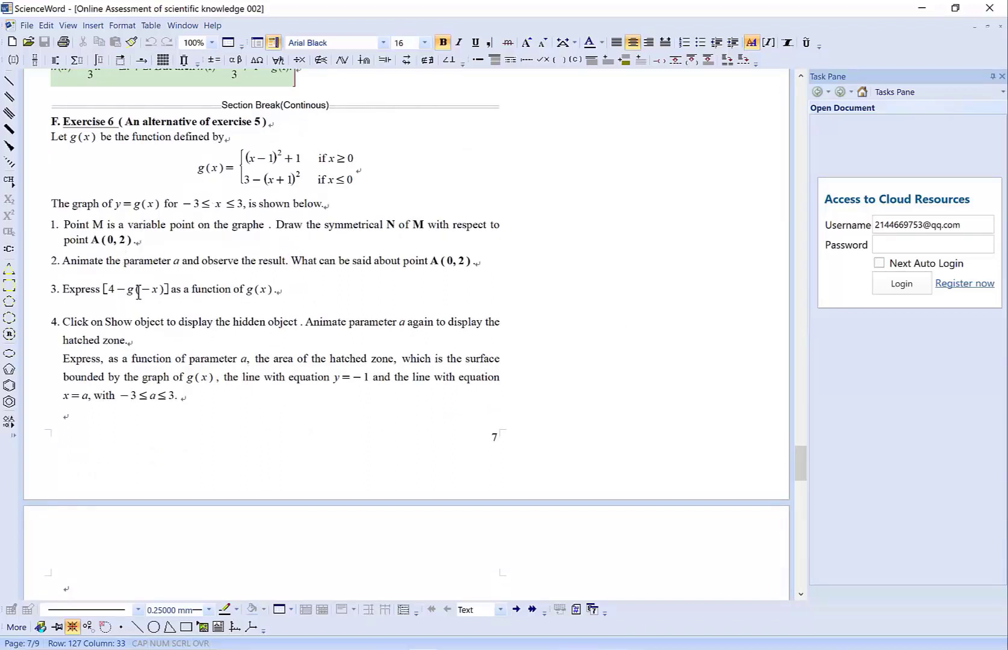
{"action": "scroll", "coordinate": [203, 314], "scroll_direction": "down", "scroll_amount": 10}
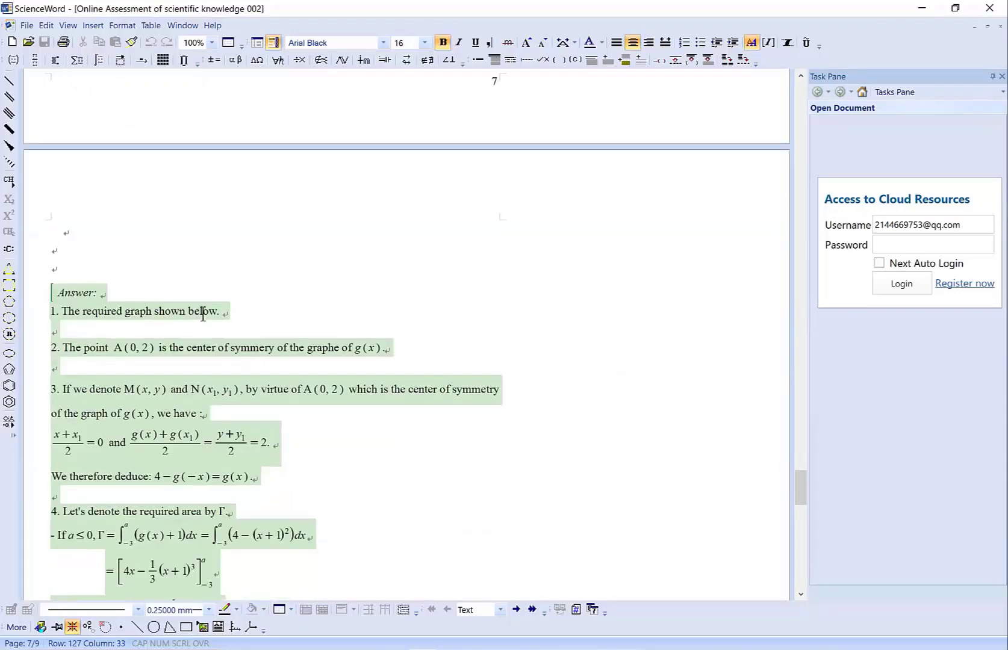
{"action": "scroll", "coordinate": [203, 314], "scroll_direction": "down", "scroll_amount": 4}
{"action": "scroll", "coordinate": [203, 314], "scroll_direction": "down", "scroll_amount": 8}
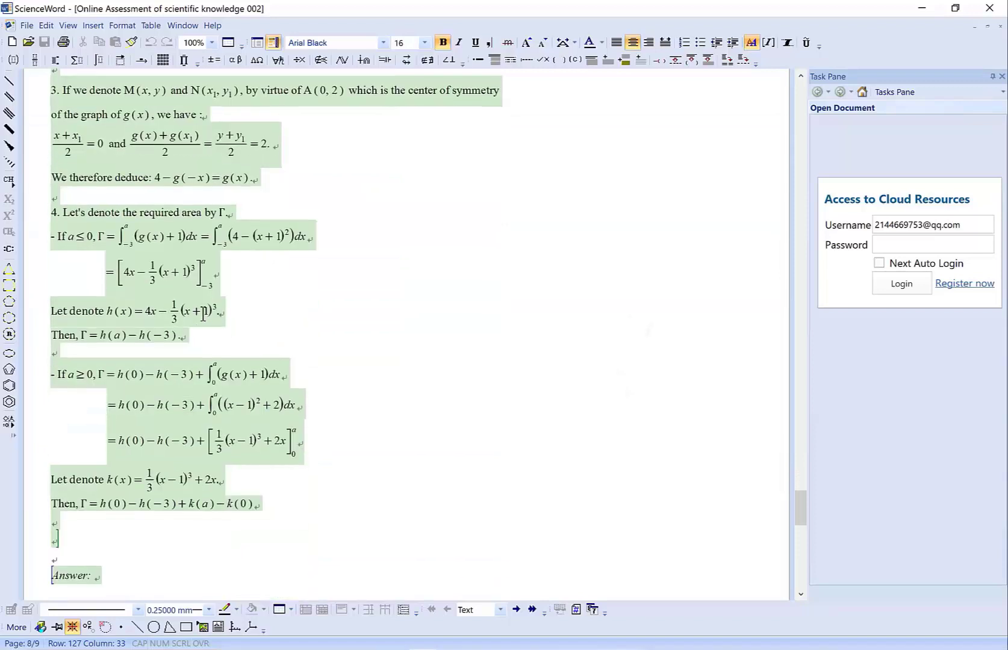
{"action": "scroll", "coordinate": [203, 313], "scroll_direction": "down", "scroll_amount": 8}
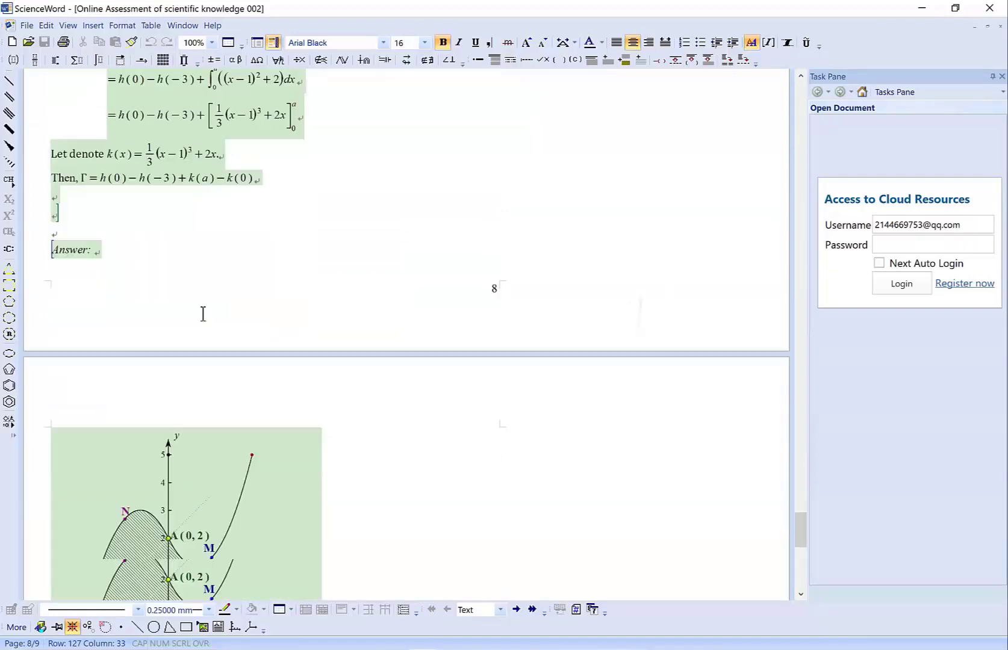
{"action": "scroll", "coordinate": [203, 314], "scroll_direction": "down", "scroll_amount": 1}
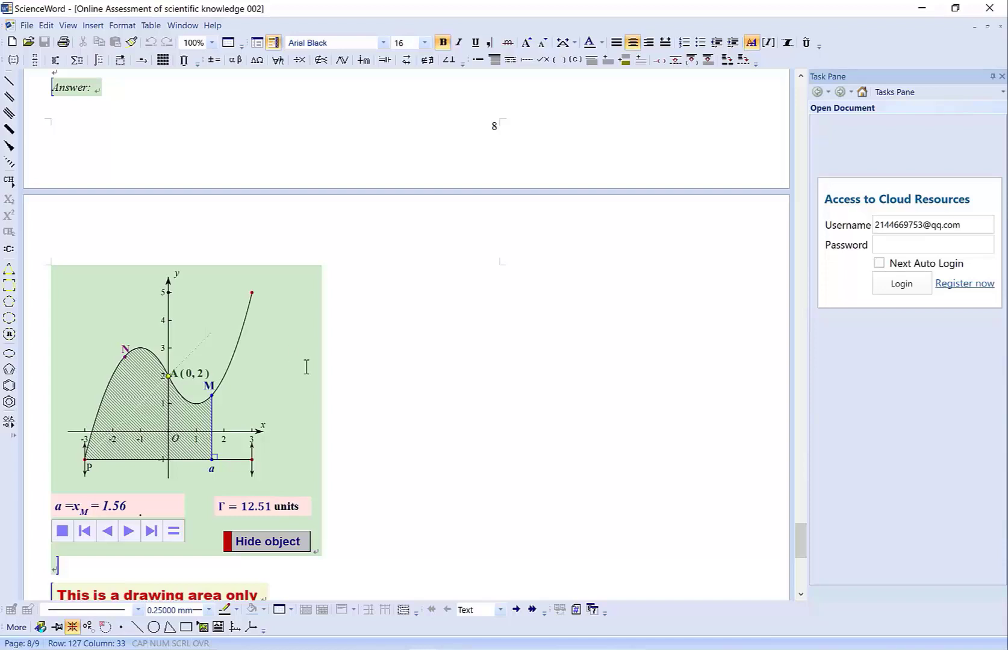
- Animate parameter a backward on the Exercise 6 answer graph, stop it, and view the drawing area below
{"action": "left_click", "coordinate": [109, 534]}
{"action": "left_click", "coordinate": [109, 533]}
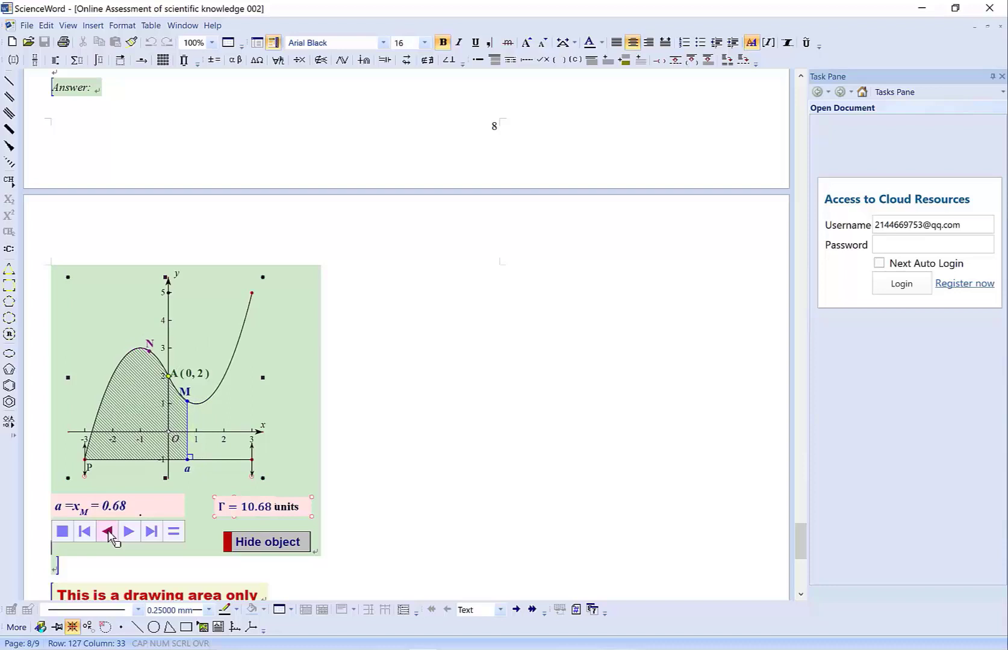
{"action": "left_click", "coordinate": [110, 534]}
{"action": "scroll", "coordinate": [111, 536], "scroll_direction": "down", "scroll_amount": 3}
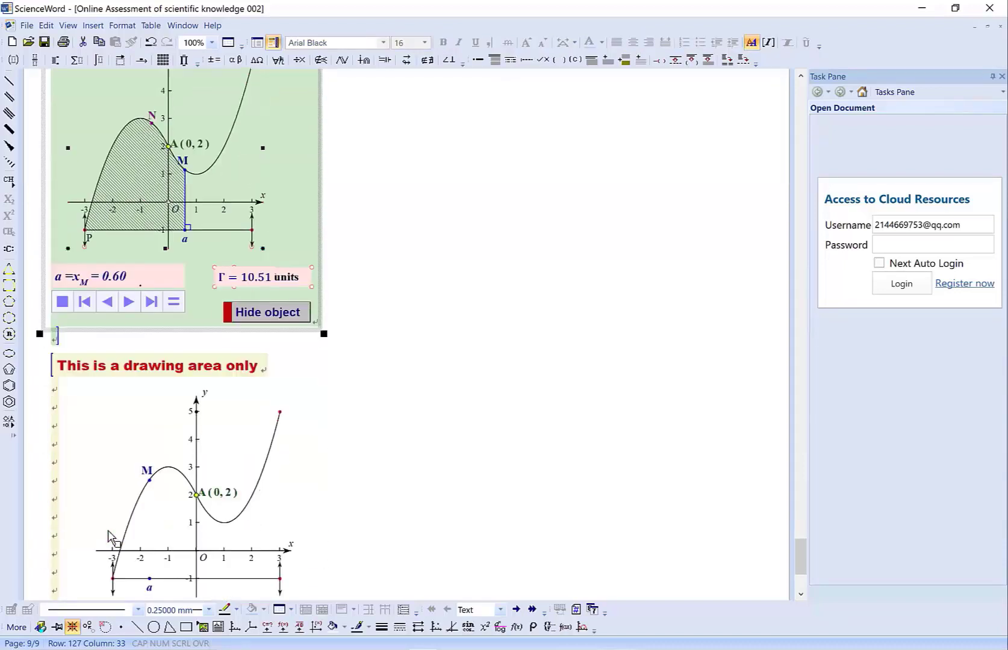
{"action": "scroll", "coordinate": [110, 534], "scroll_direction": "down", "scroll_amount": 2}
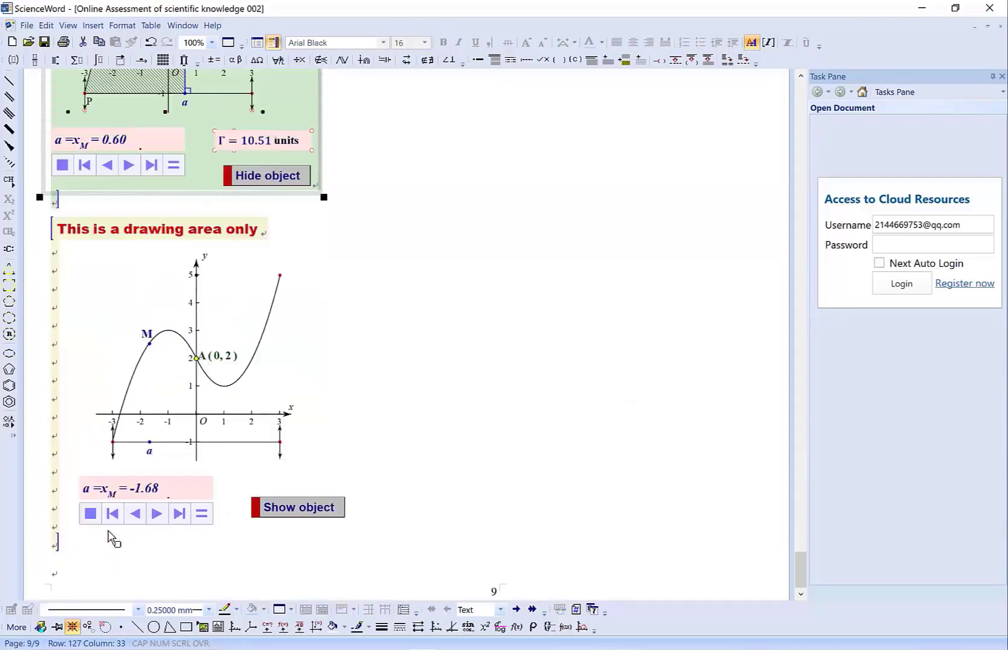
{"action": "scroll", "coordinate": [110, 535], "scroll_direction": "up", "scroll_amount": 2}
{"action": "scroll", "coordinate": [110, 536], "scroll_direction": "down", "scroll_amount": 1}
{"action": "scroll", "coordinate": [111, 536], "scroll_direction": "down", "scroll_amount": 3}
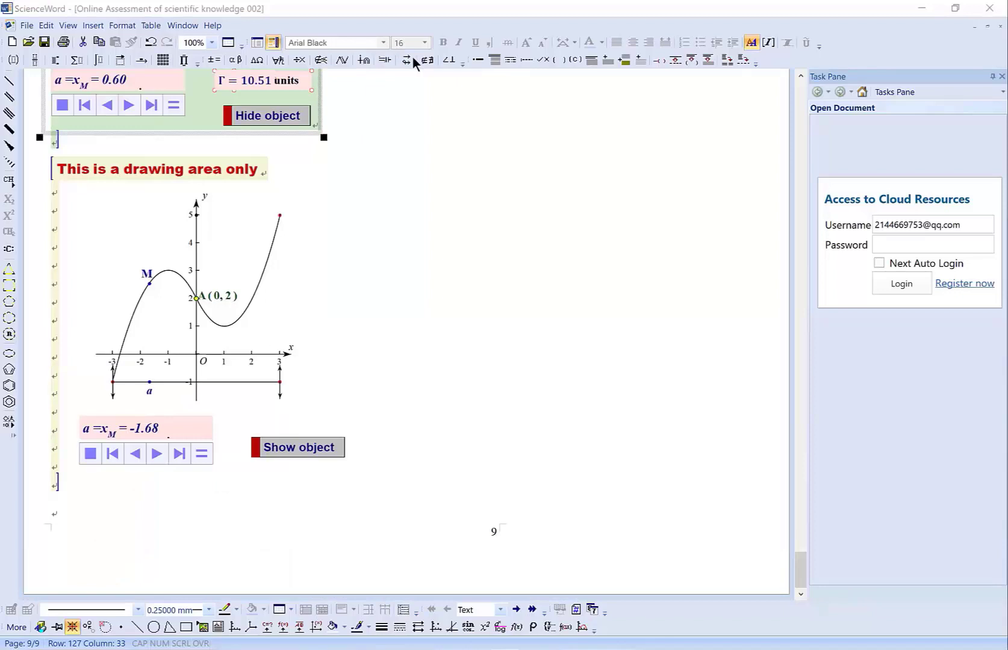
- Generate an A4 questions sheet from the assessment and set its zoom to page width
{"action": "left_click", "coordinate": [29, 26]}
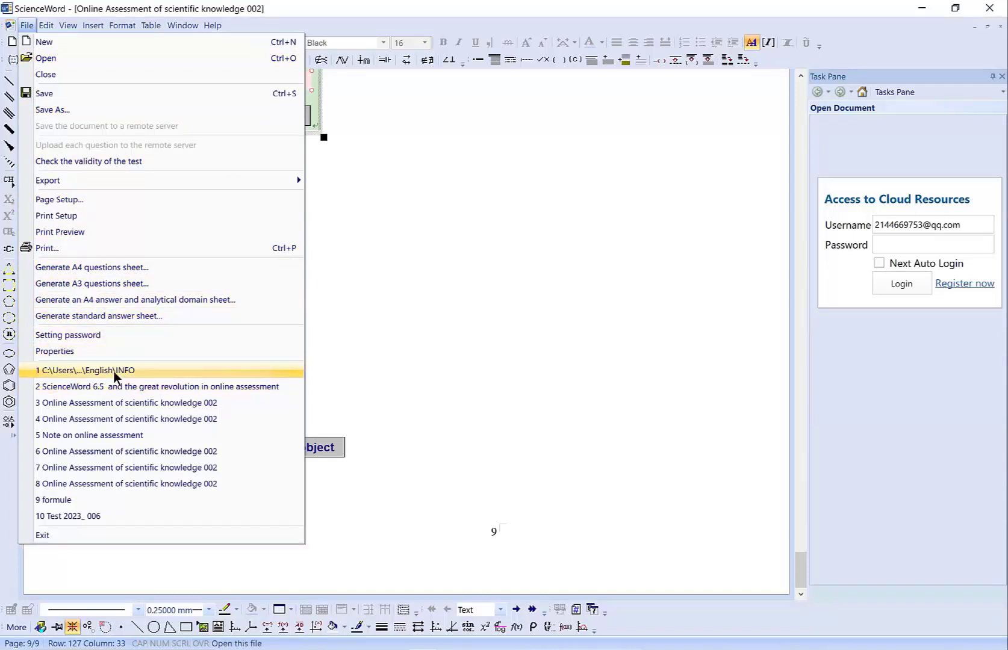
{"action": "left_click", "coordinate": [83, 272]}
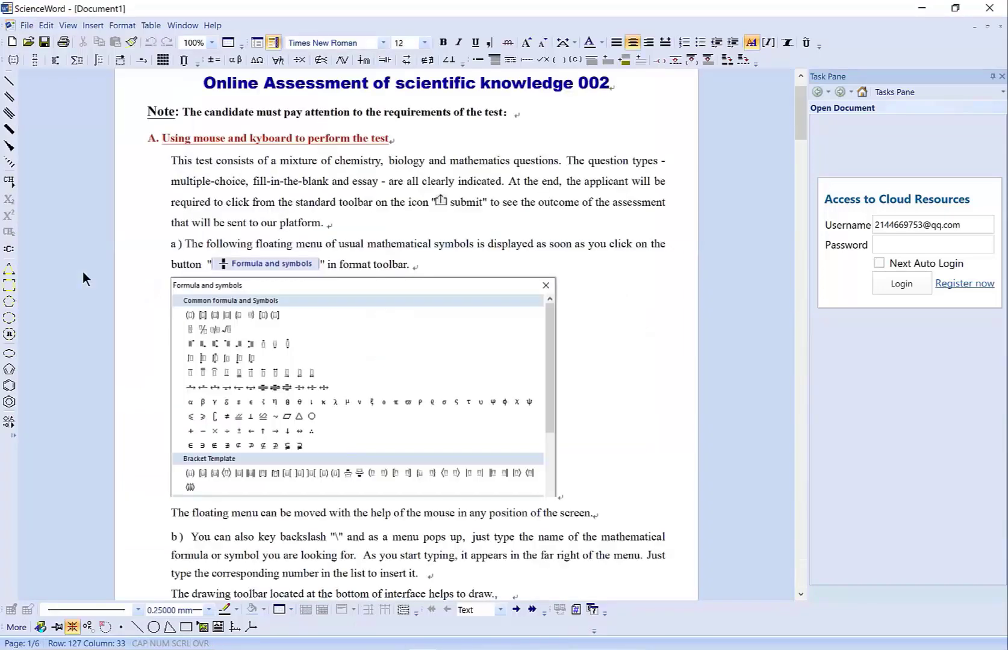
{"action": "left_click", "coordinate": [212, 42]}
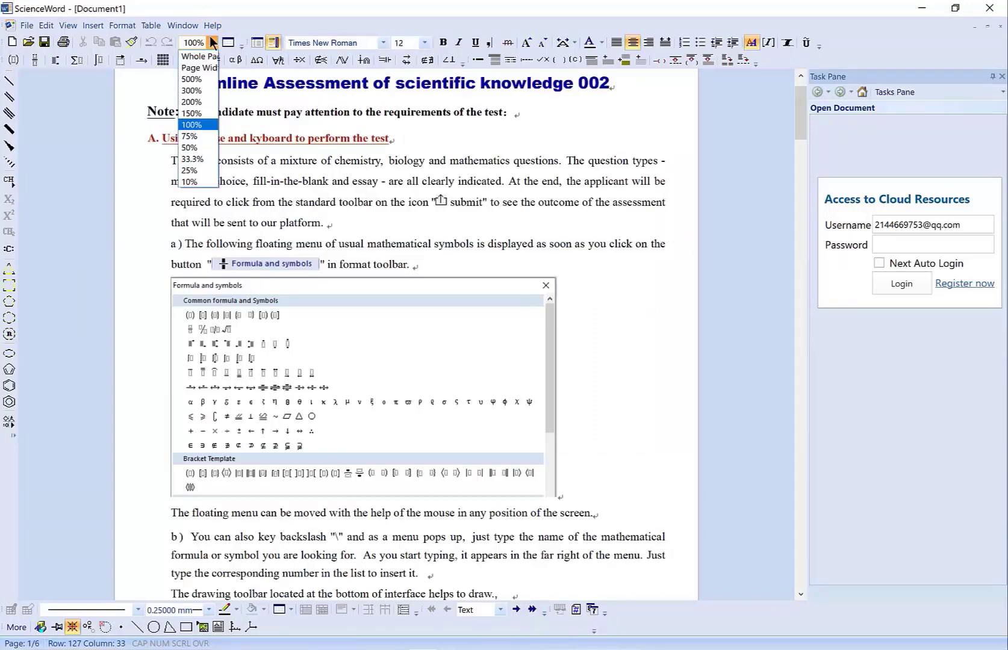
{"action": "left_click", "coordinate": [193, 66]}
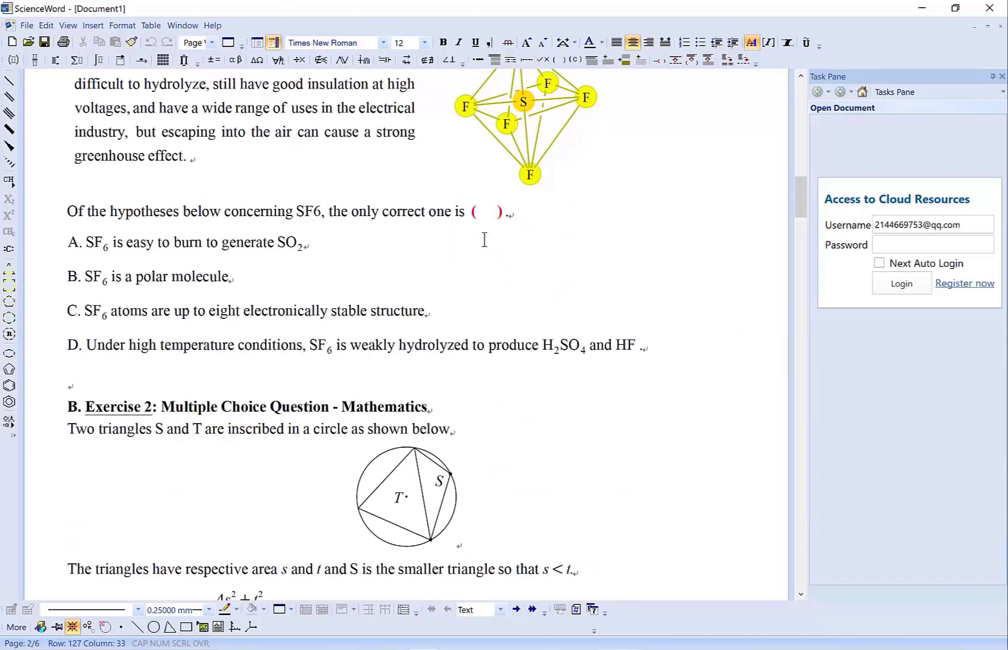
- Review the generated A4 questions sheet down to the Exercise 5 answer space, and close it without saving
{"action": "scroll", "coordinate": [484, 240], "scroll_direction": "down", "scroll_amount": 5}
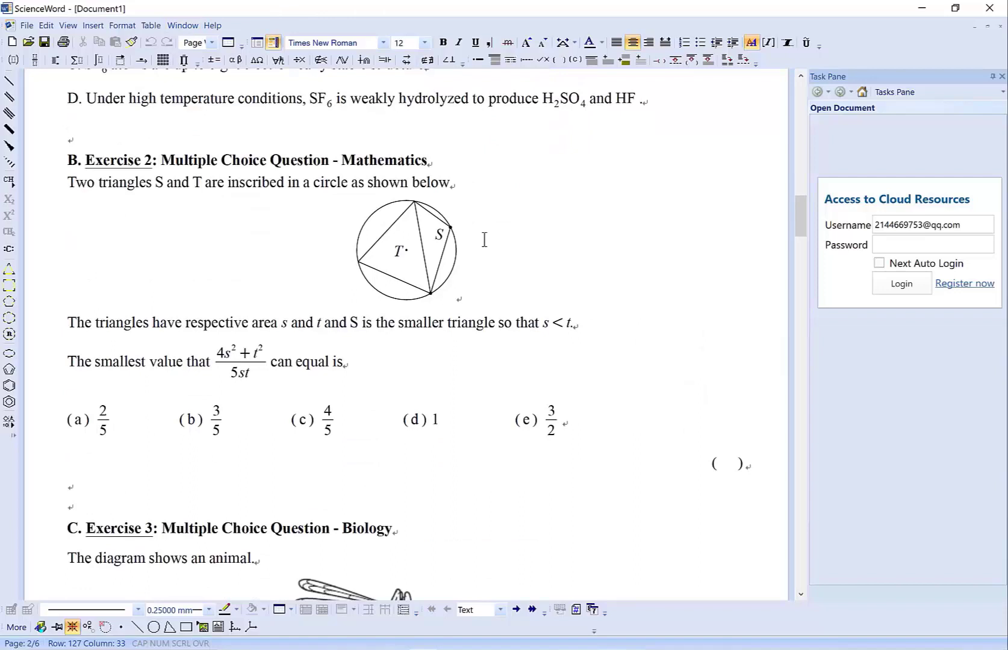
{"action": "scroll", "coordinate": [484, 239], "scroll_direction": "down", "scroll_amount": 12}
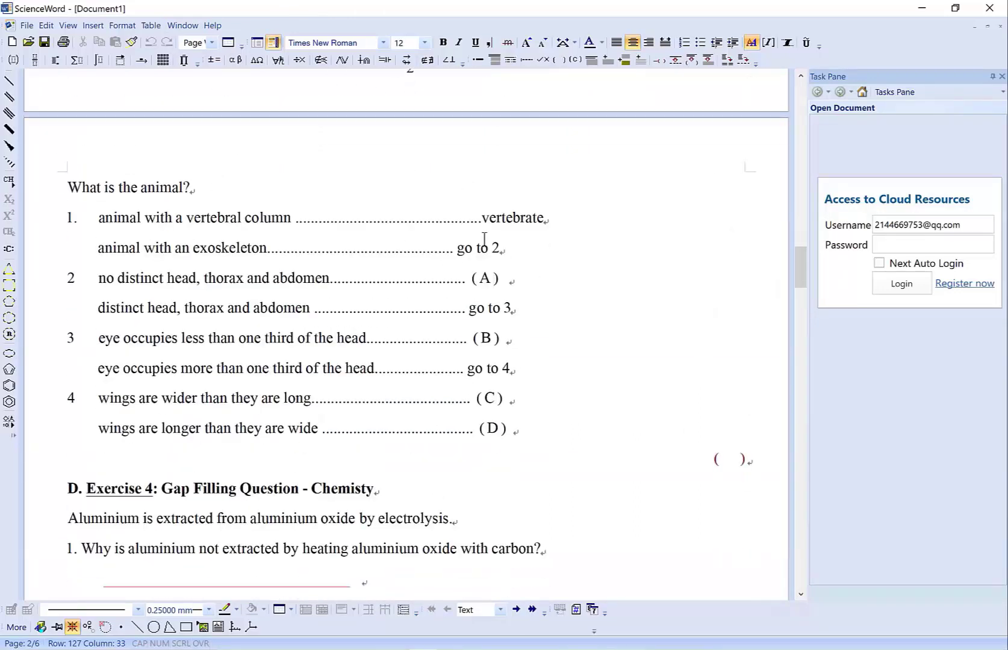
{"action": "scroll", "coordinate": [484, 239], "scroll_direction": "down", "scroll_amount": 8}
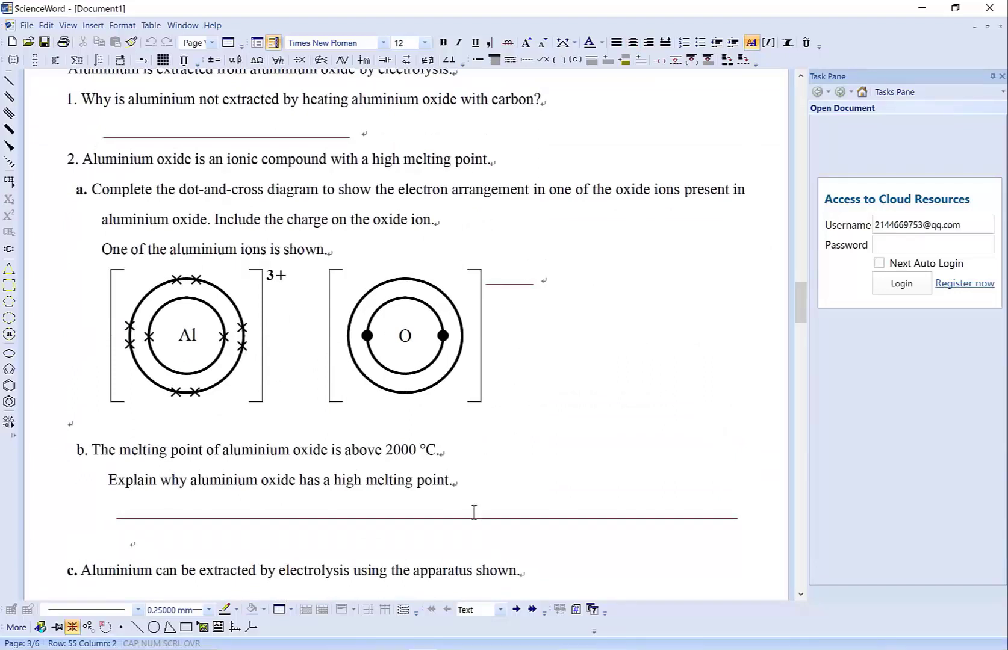
{"action": "scroll", "coordinate": [445, 577], "scroll_direction": "down", "scroll_amount": 9}
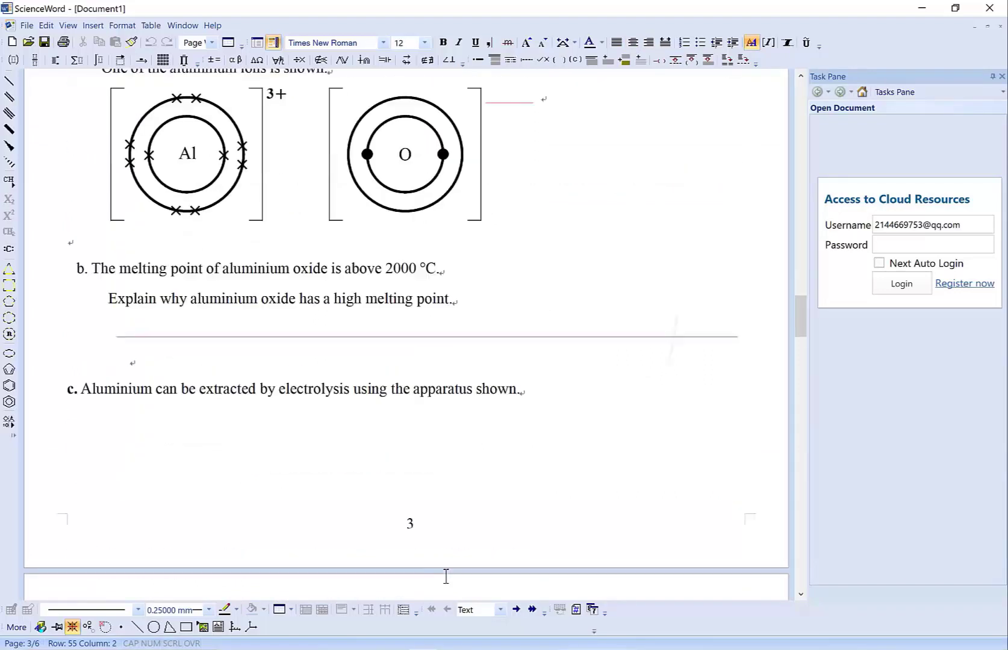
{"action": "scroll", "coordinate": [445, 577], "scroll_direction": "down", "scroll_amount": 8}
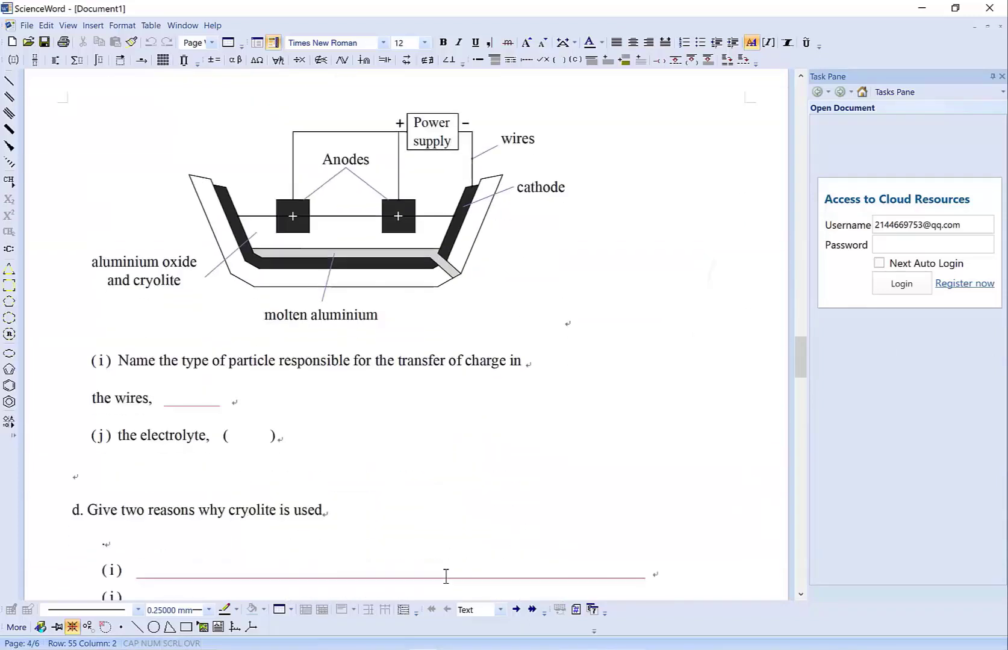
{"action": "scroll", "coordinate": [446, 577], "scroll_direction": "down", "scroll_amount": 11}
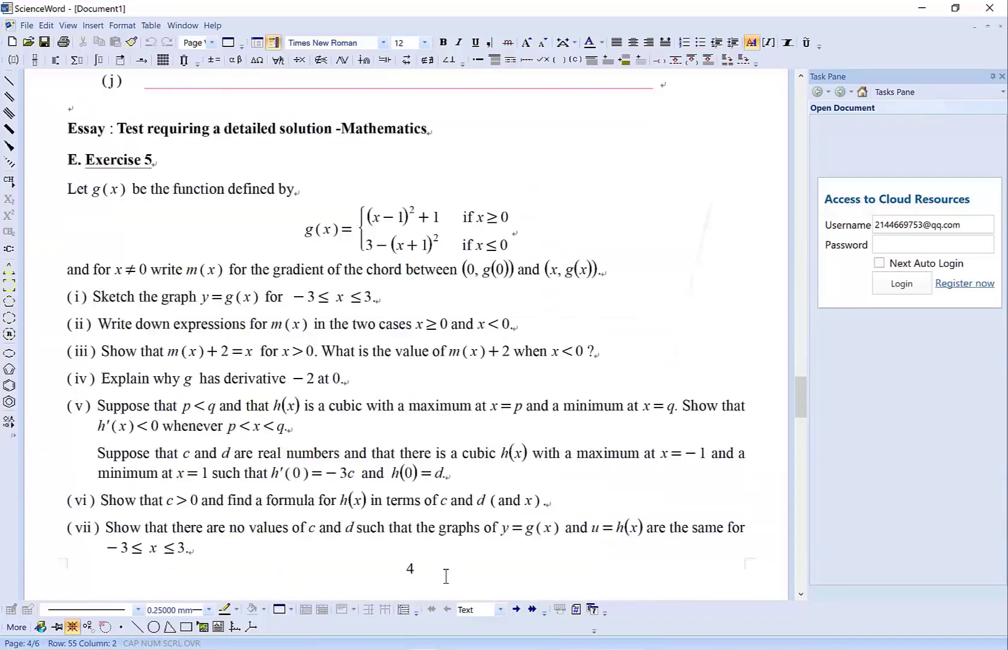
{"action": "scroll", "coordinate": [445, 577], "scroll_direction": "down", "scroll_amount": 2}
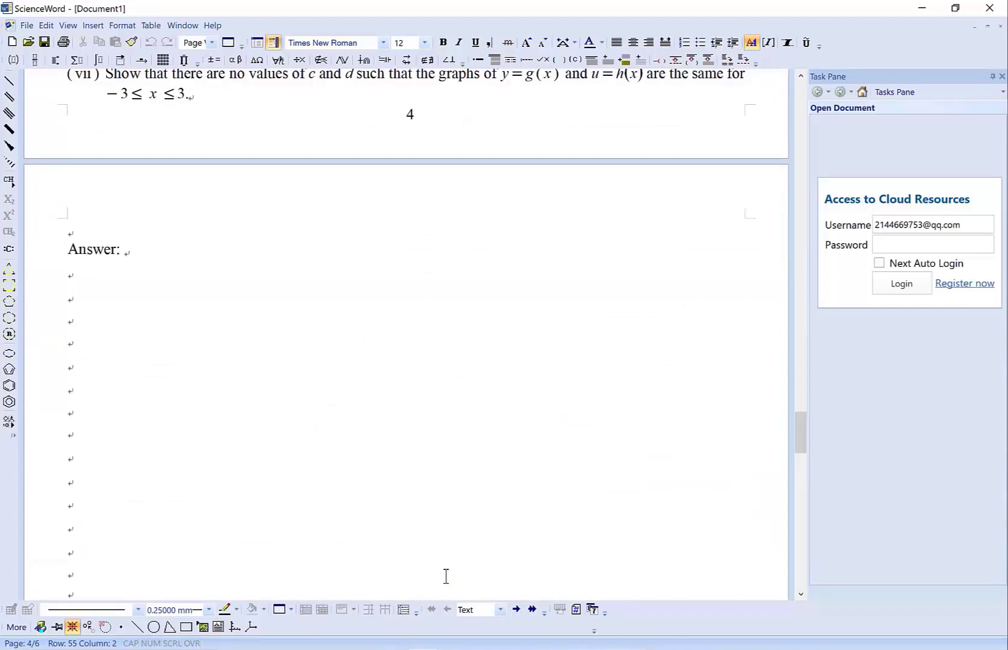
{"action": "left_click", "coordinate": [999, 28]}
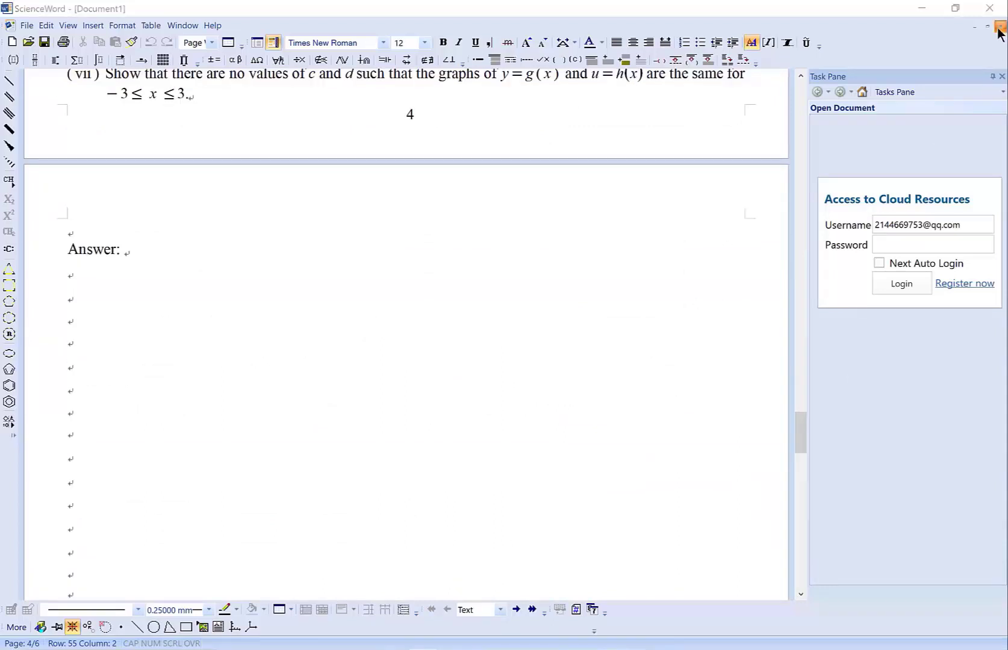
{"action": "left_click", "coordinate": [518, 360]}
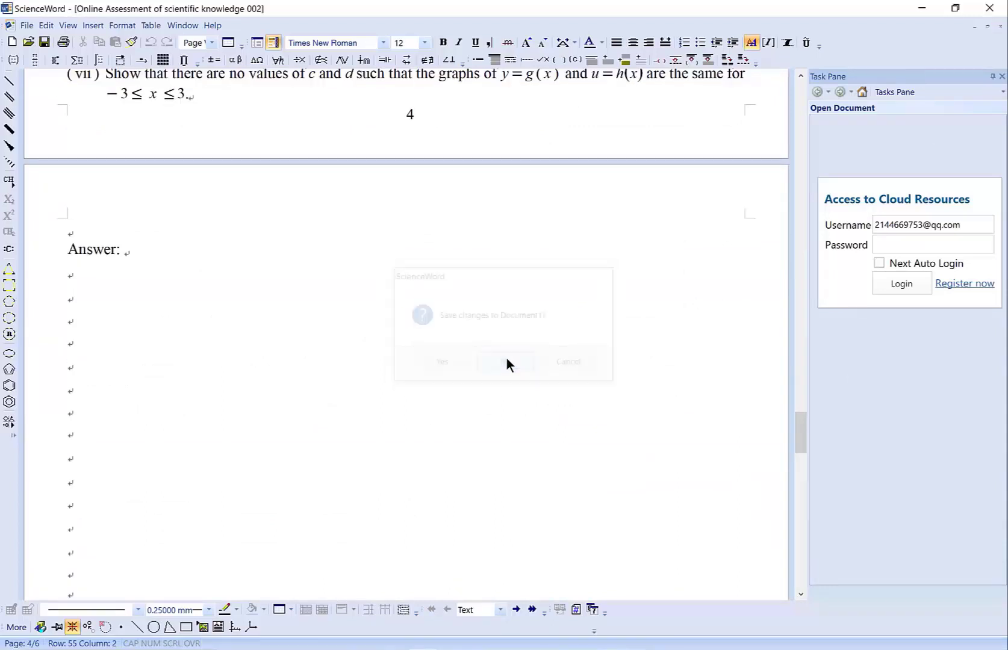
- Generate an A3 questions sheet from the assessment and view its pages at page-width zoom
{"action": "left_click", "coordinate": [26, 25]}
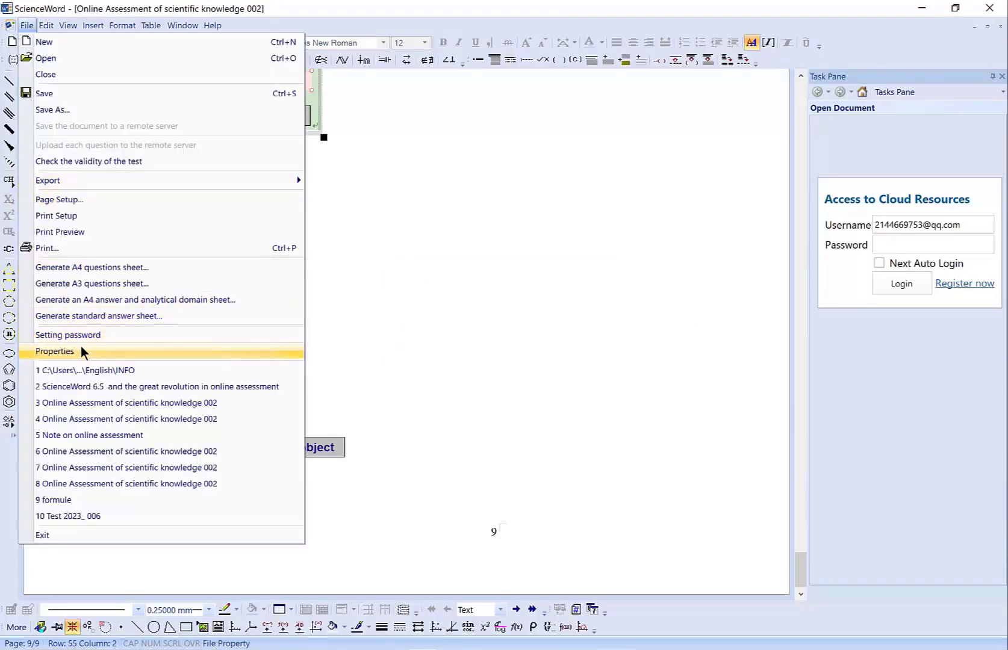
{"action": "left_click", "coordinate": [87, 284]}
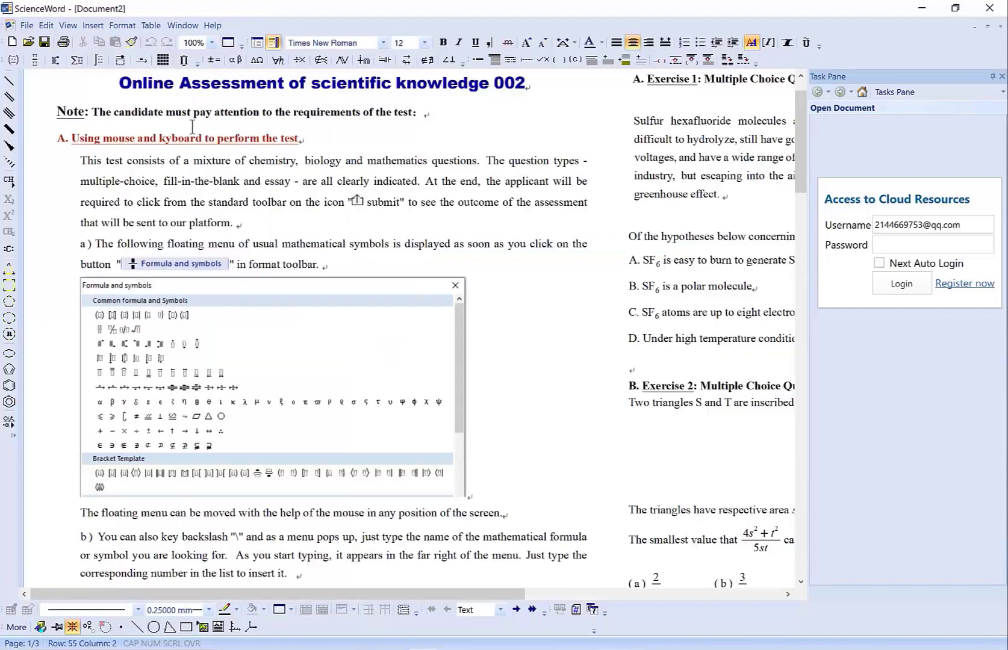
{"action": "left_click", "coordinate": [210, 42]}
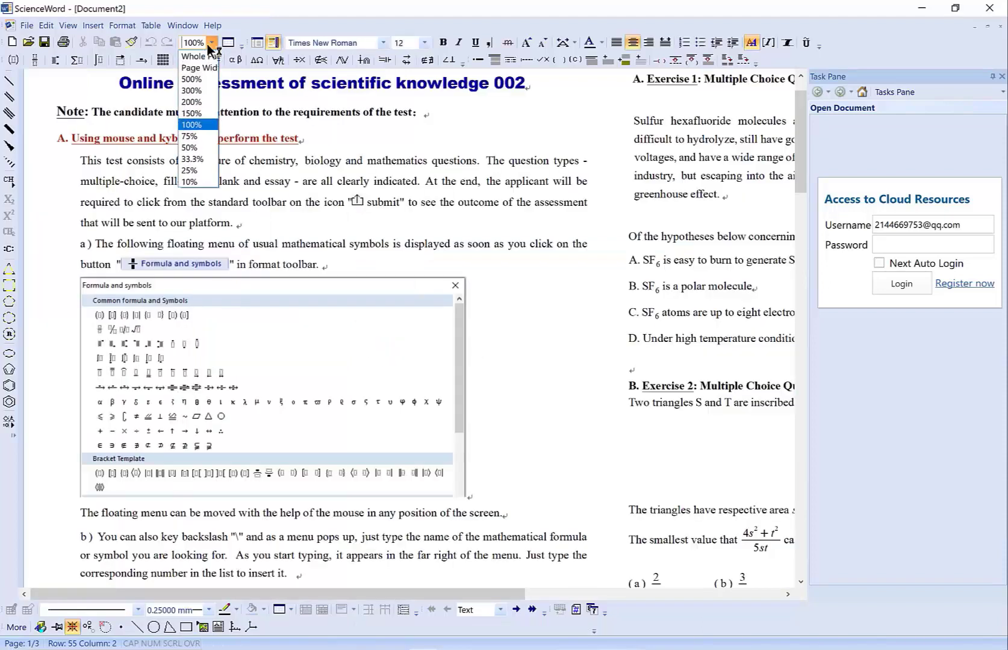
{"action": "left_click", "coordinate": [200, 68]}
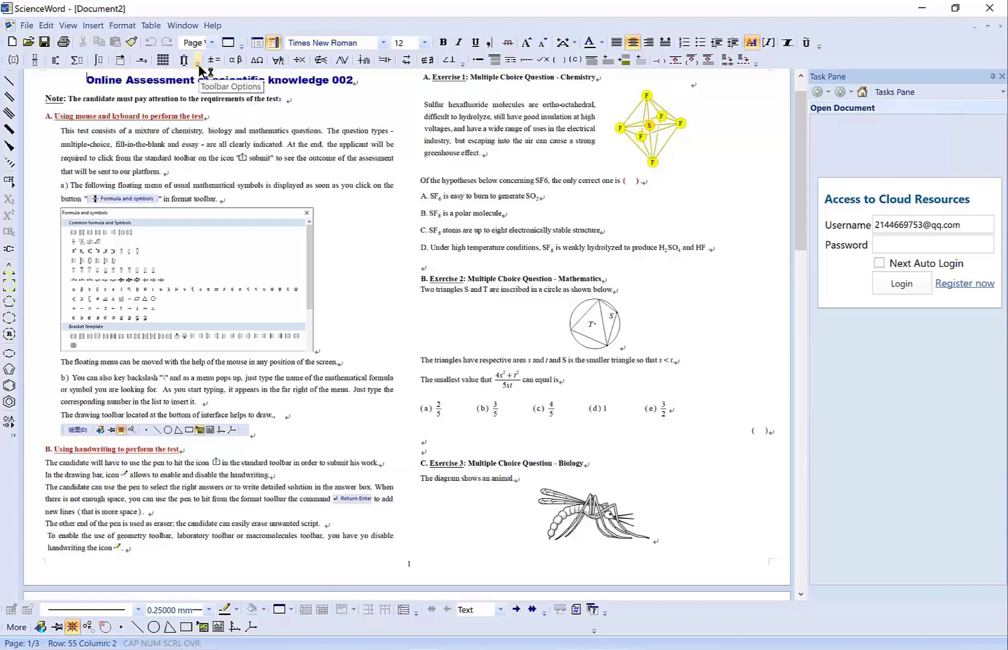
{"action": "scroll", "coordinate": [199, 64], "scroll_direction": "down", "scroll_amount": 6}
{"action": "scroll", "coordinate": [200, 70], "scroll_direction": "down", "scroll_amount": 7}
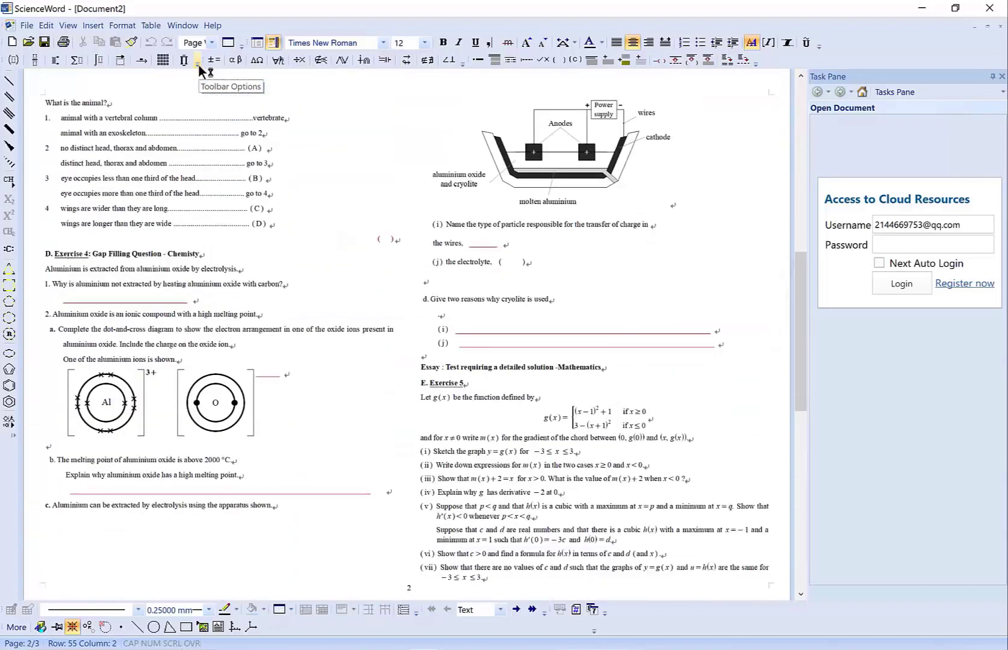
- Review the generated A3 questions sheet through Exercise 6, and close it without saving
{"action": "scroll", "coordinate": [199, 64], "scroll_direction": "down", "scroll_amount": 5}
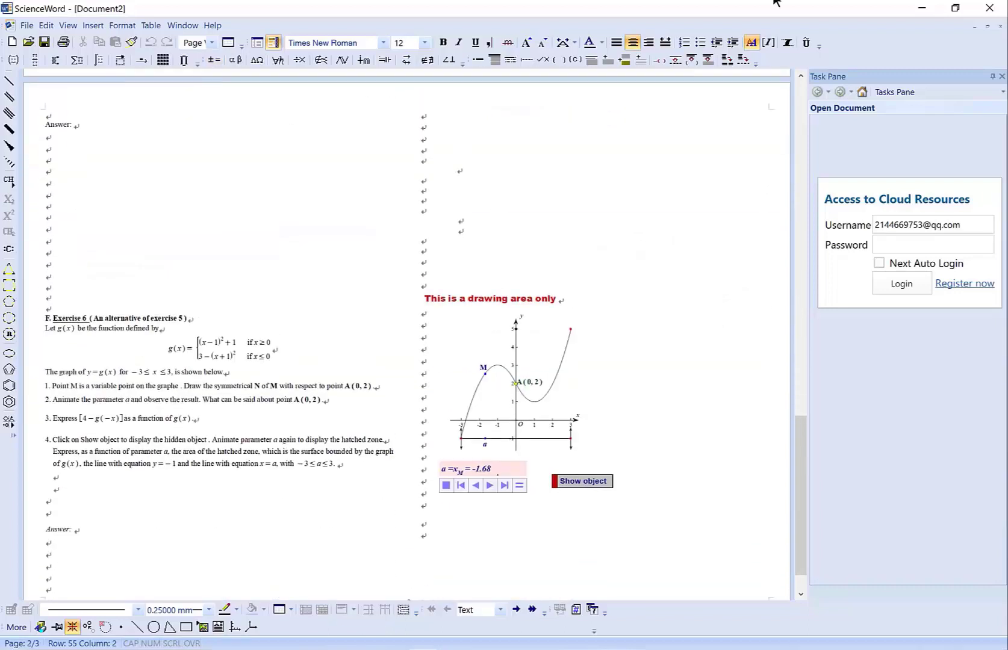
{"action": "left_click", "coordinate": [999, 28]}
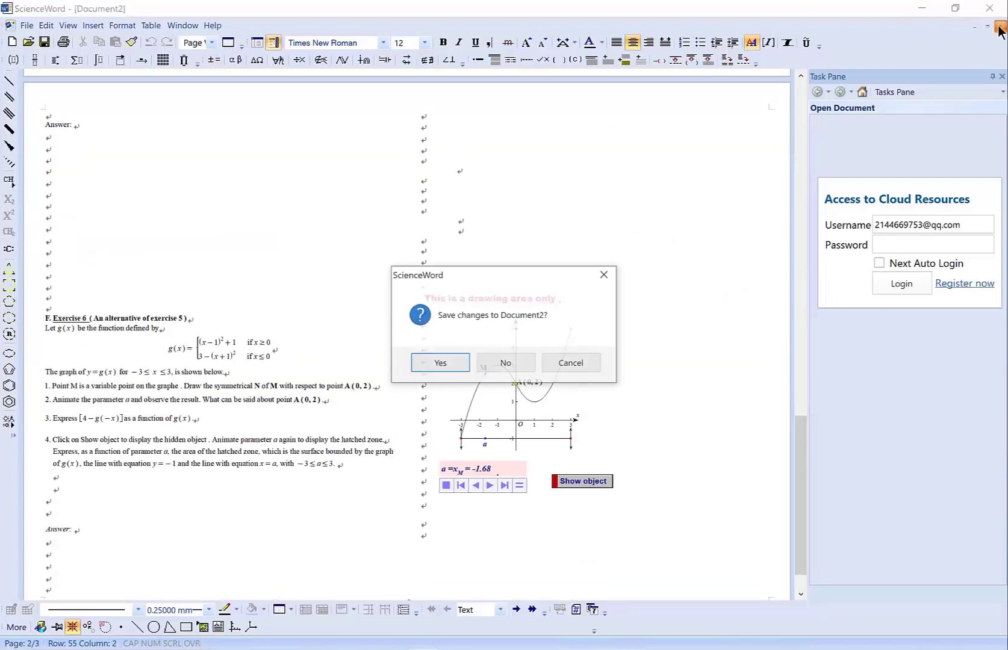
{"action": "left_click", "coordinate": [521, 362]}
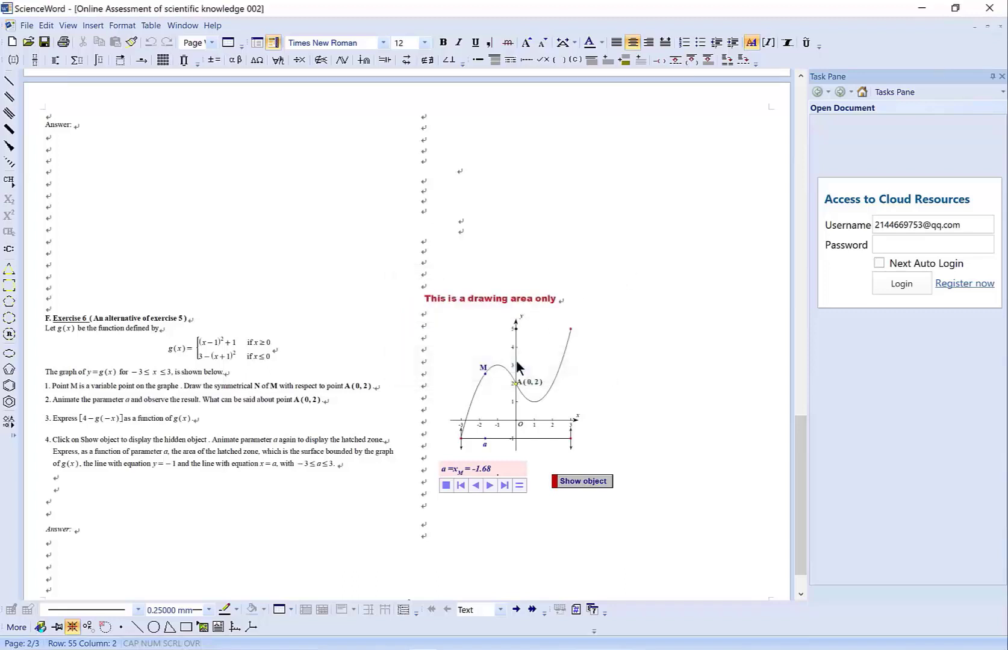
- Generate the standard answer sheet from the assessment and view its answers and analyses for the first exercises
{"action": "left_click", "coordinate": [26, 26]}
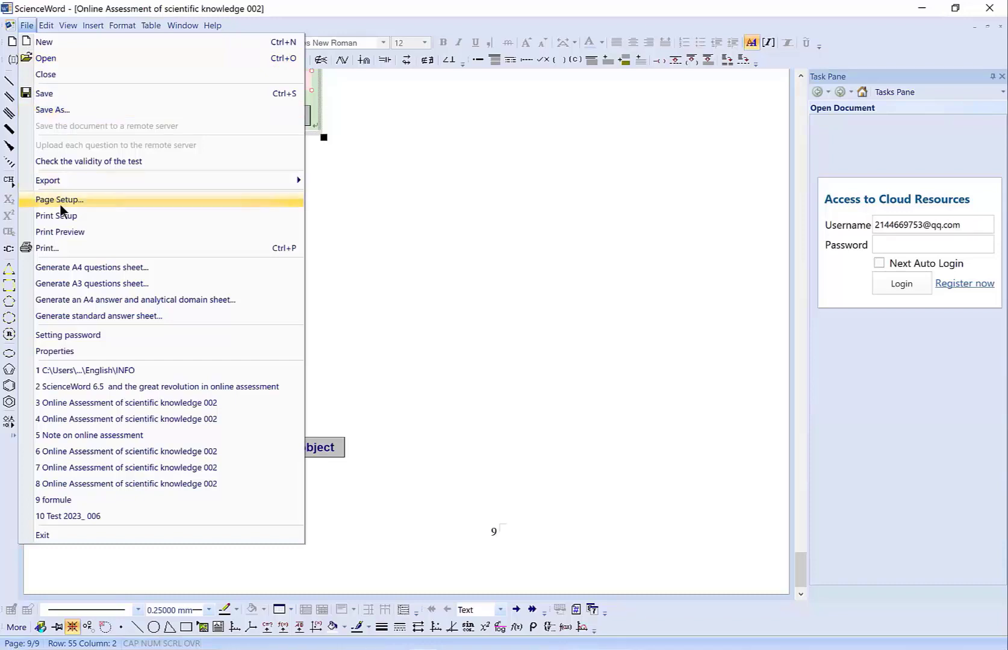
{"action": "left_click", "coordinate": [108, 317]}
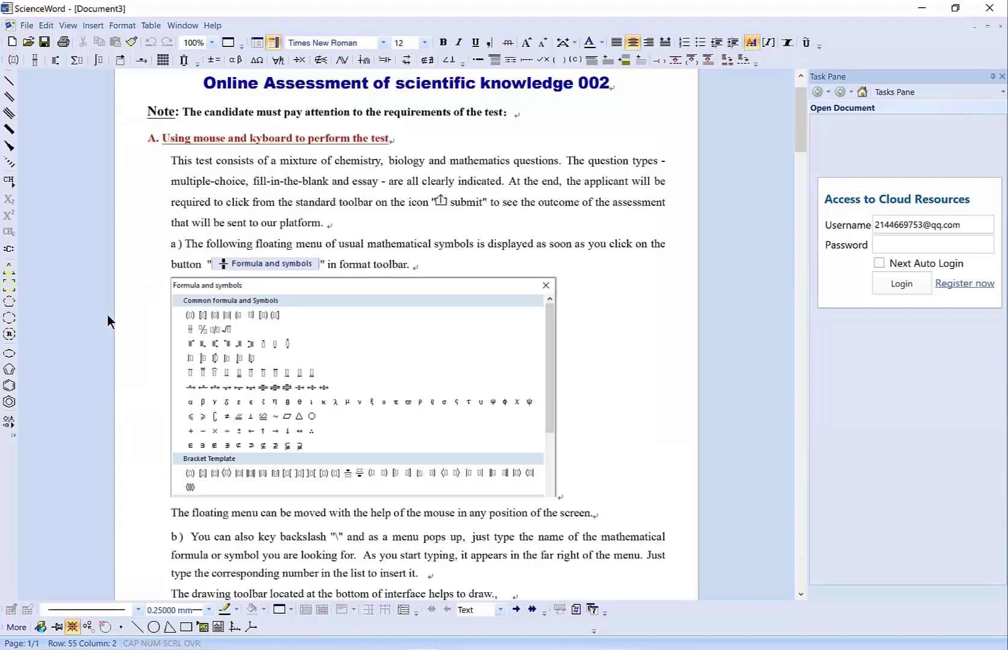
{"action": "scroll", "coordinate": [109, 321], "scroll_direction": "down", "scroll_amount": 12}
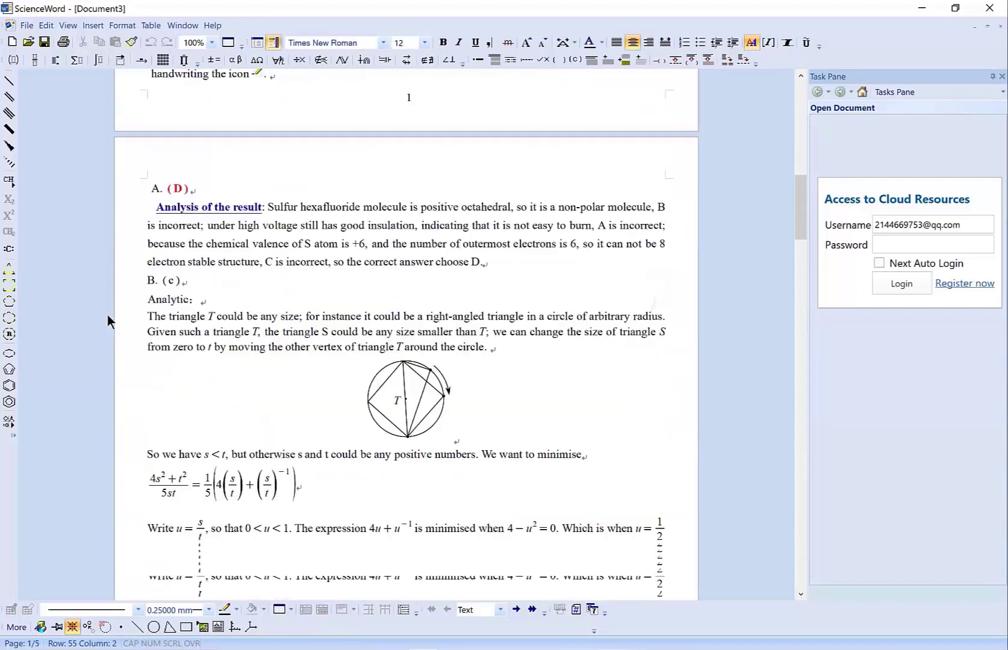
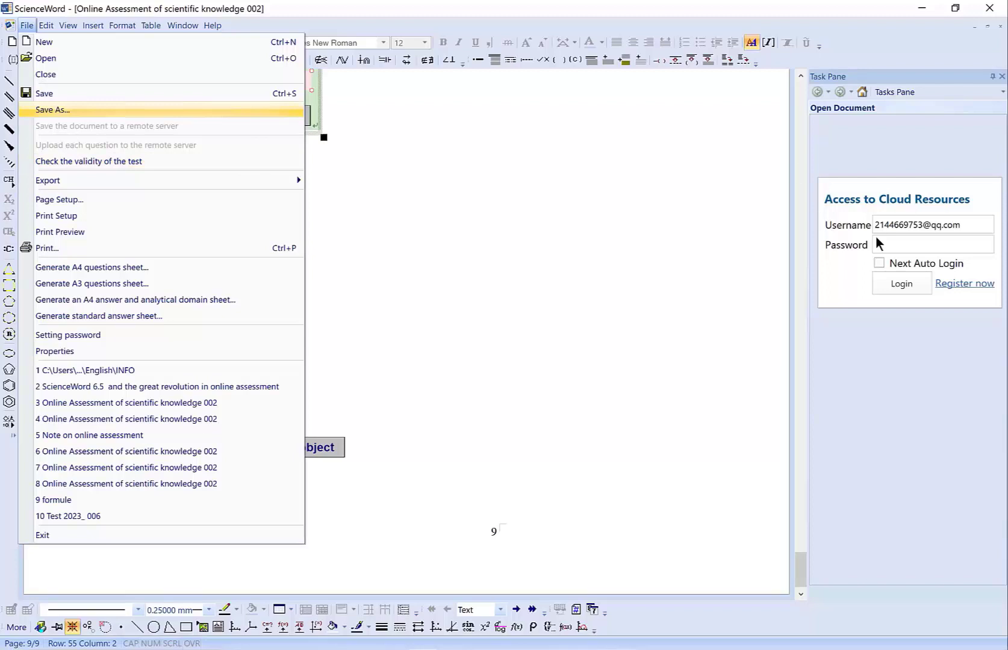
- Log in to the cloud resources by entering the account password
{"action": "left_click", "coordinate": [888, 244]}
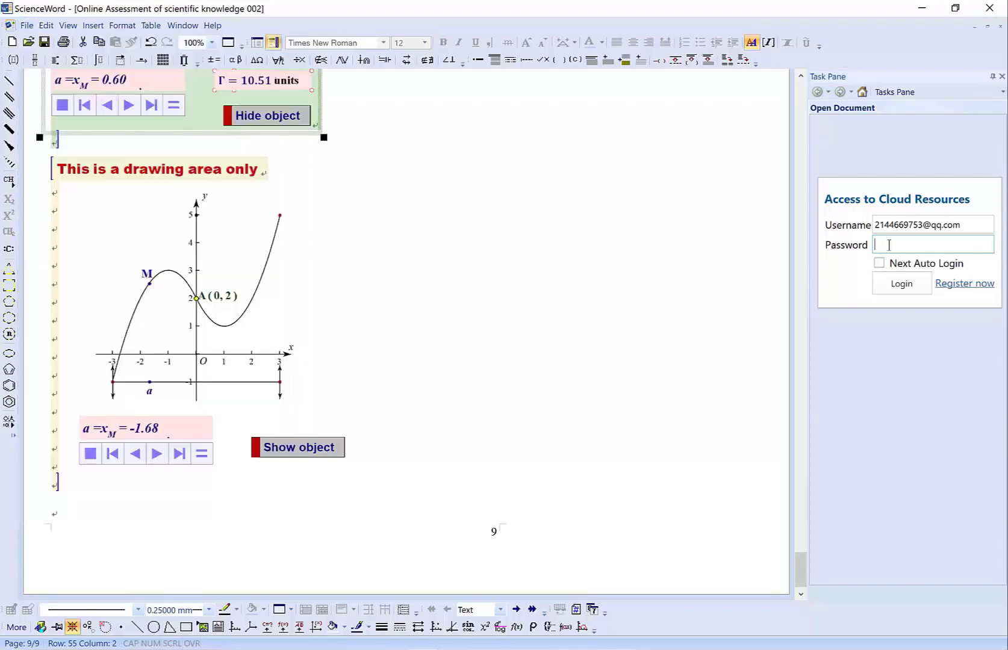
{"action": "type", "text": "*******"}
{"action": "left_click", "coordinate": [909, 290]}
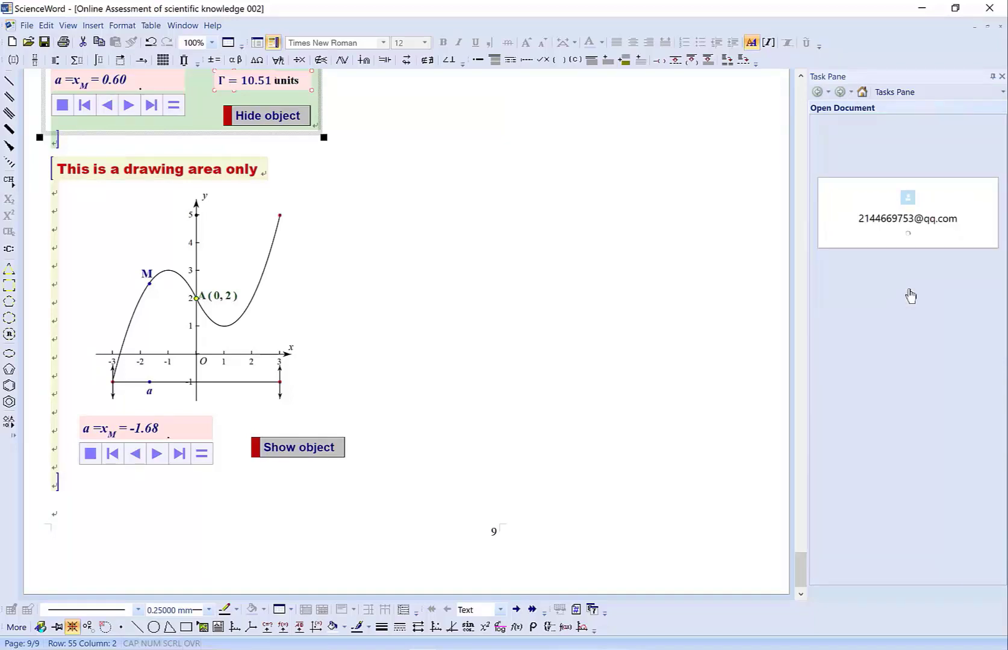
{"action": "left_click", "coordinate": [915, 300]}
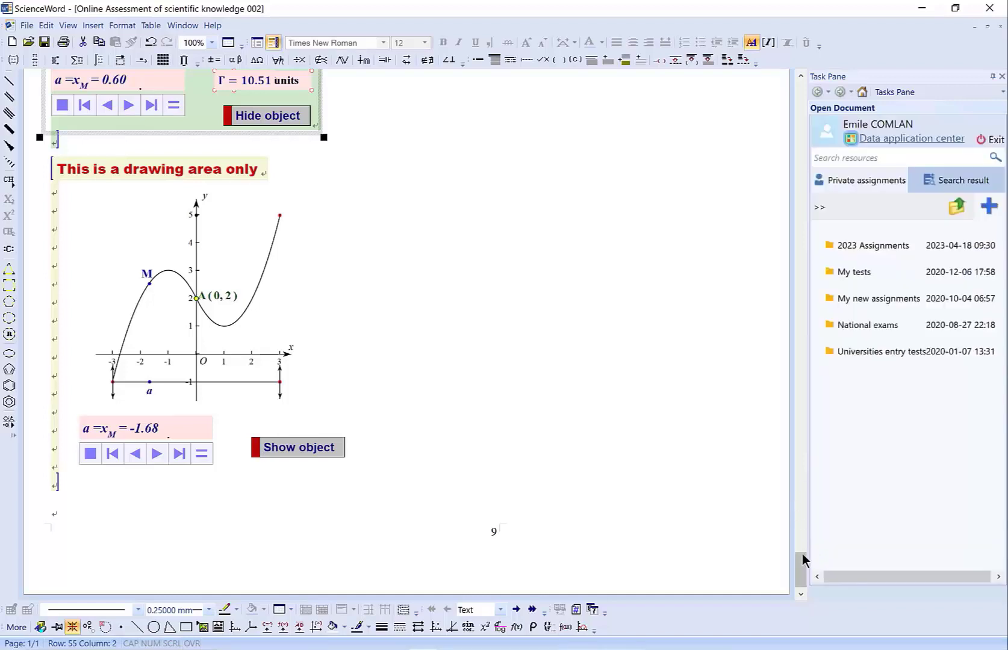
- Upload each question of the assessment to the remote server, continuing past the missing attributes and saving into My new assignments
{"action": "left_click_drag", "start_coordinate": [802, 556], "coordinate": [803, 82]}
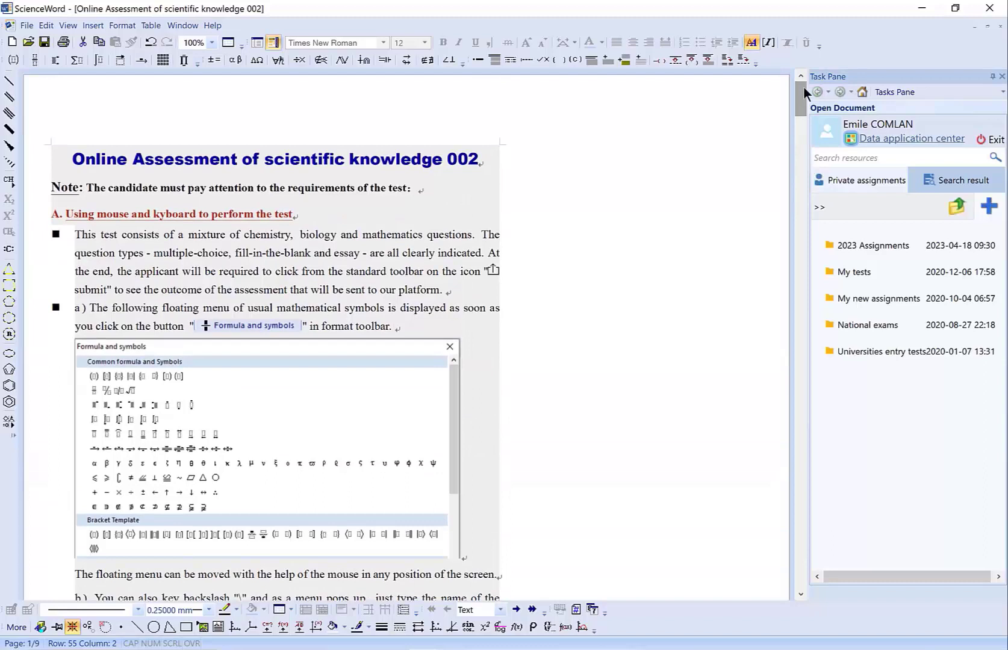
{"action": "left_click", "coordinate": [927, 180]}
{"action": "left_click", "coordinate": [24, 26]}
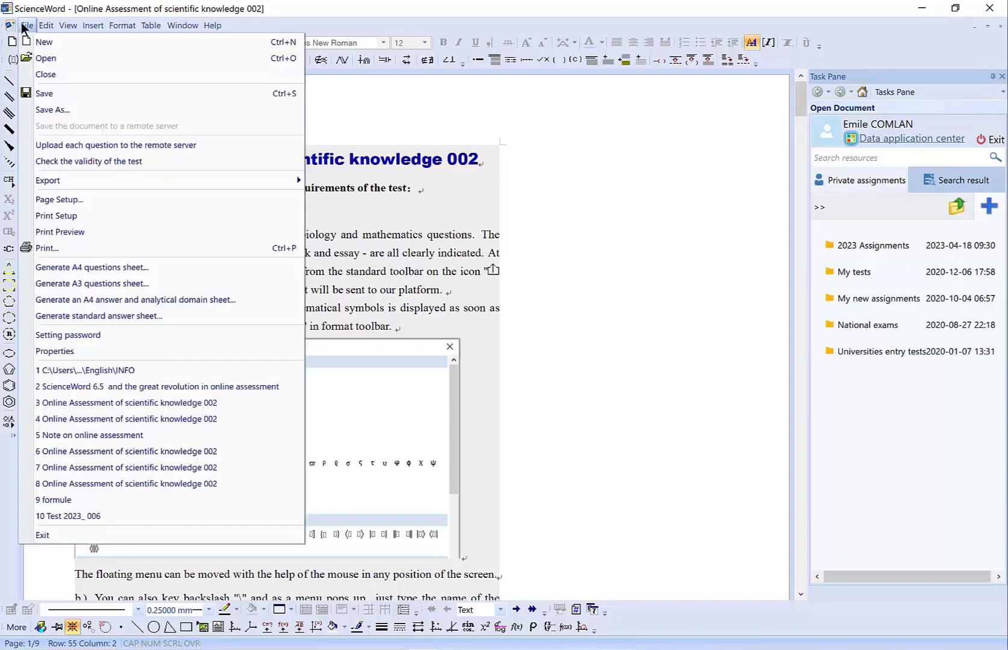
{"action": "left_click", "coordinate": [70, 147]}
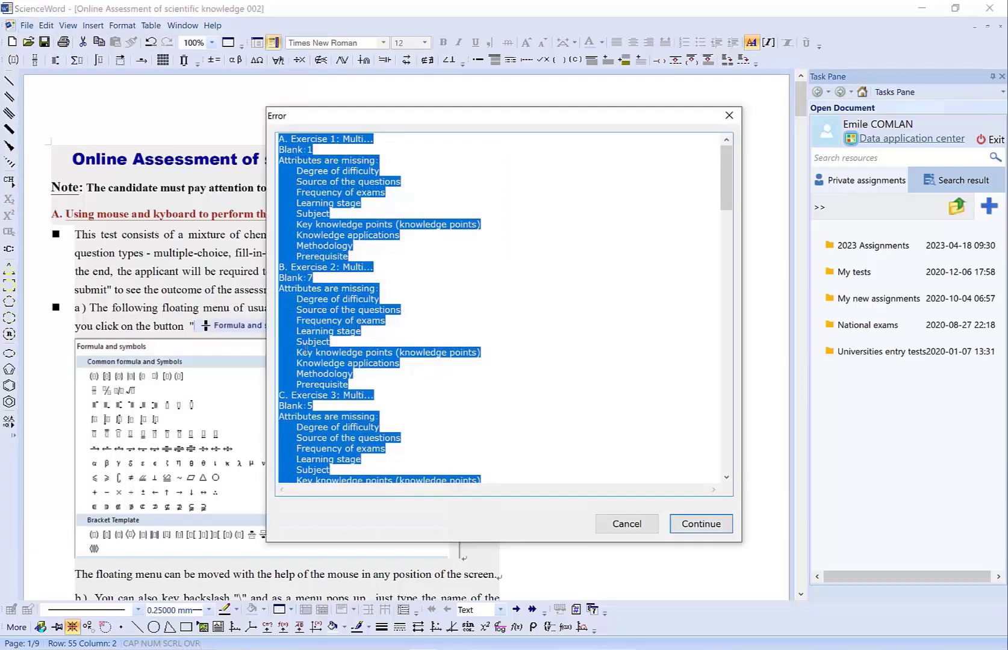
{"action": "left_click", "coordinate": [684, 524]}
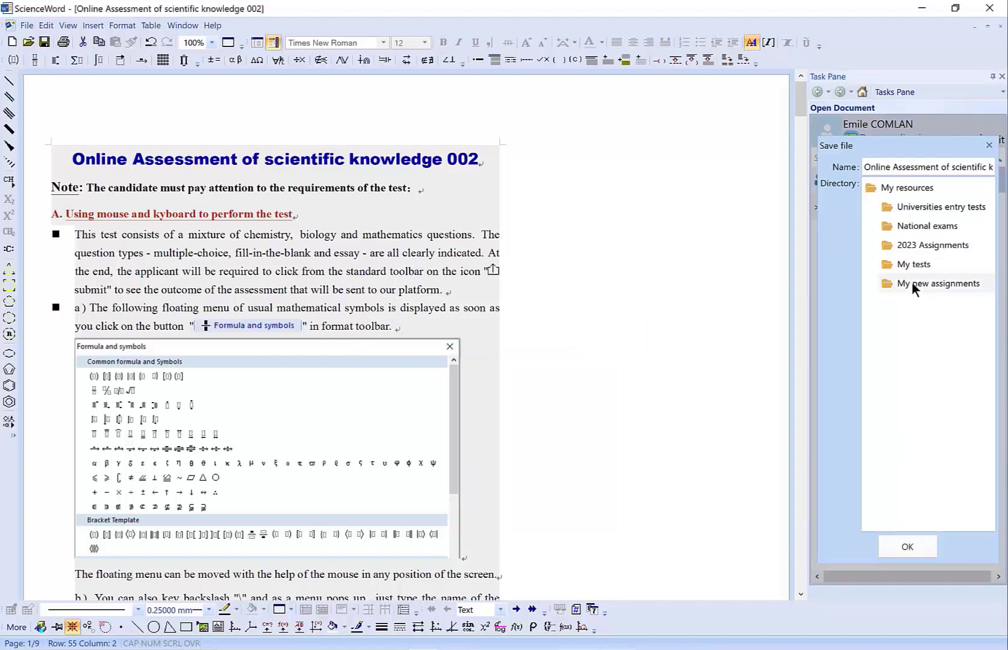
{"action": "left_click", "coordinate": [907, 547]}
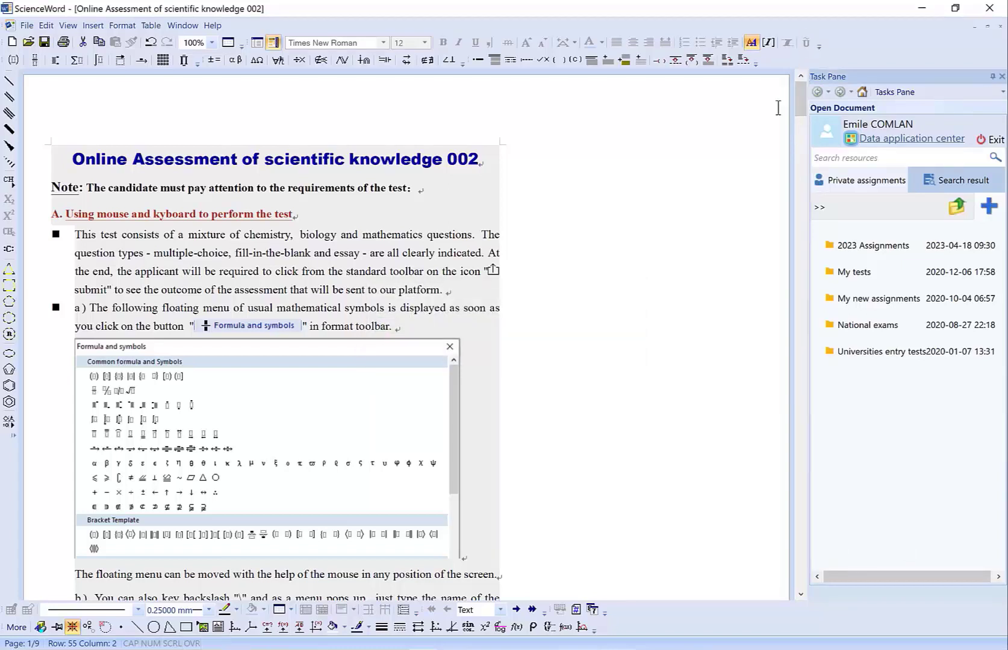
- Open the Data application center in the browser and list the My new assignments folder of My Assignments
{"action": "left_click_drag", "start_coordinate": [804, 101], "coordinate": [806, 324]}
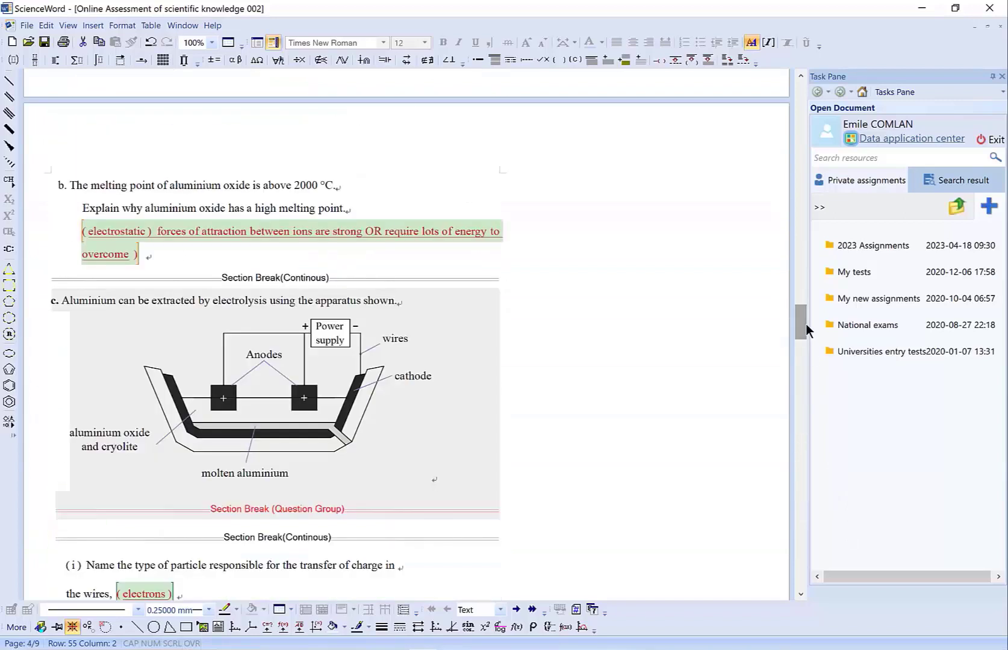
{"action": "left_click", "coordinate": [885, 140]}
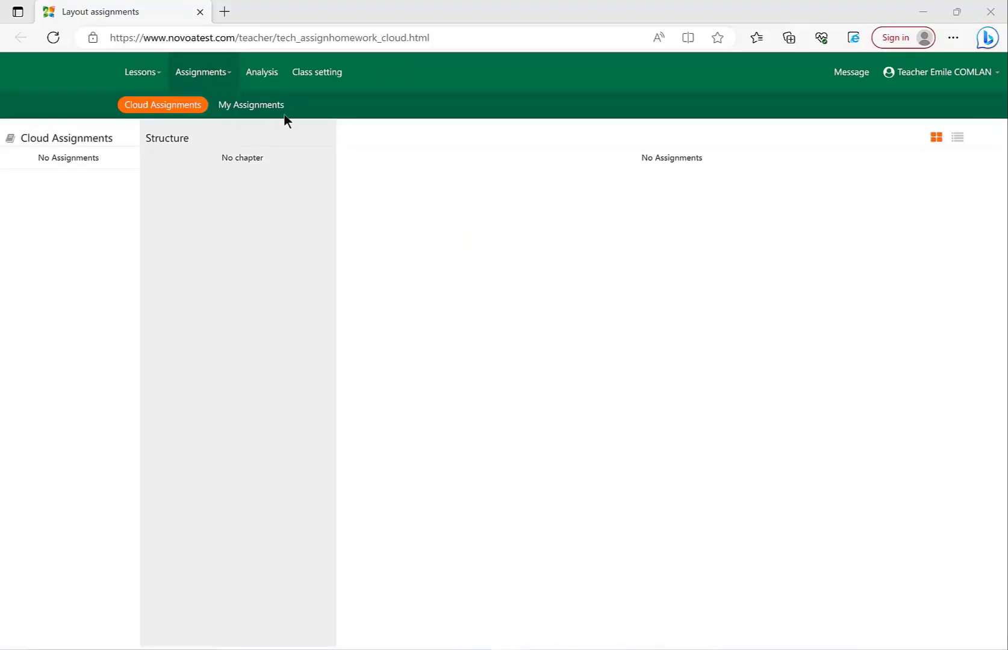
{"action": "mouse_move", "coordinate": [333, 63]}
{"action": "left_mouse_down"}
{"action": "mouse_move", "coordinate": [326, 13]}
{"action": "mouse_move", "coordinate": [324, 57]}
{"action": "left_mouse_up"}
{"action": "left_click", "coordinate": [364, 58]}
{"action": "left_click", "coordinate": [276, 108]}
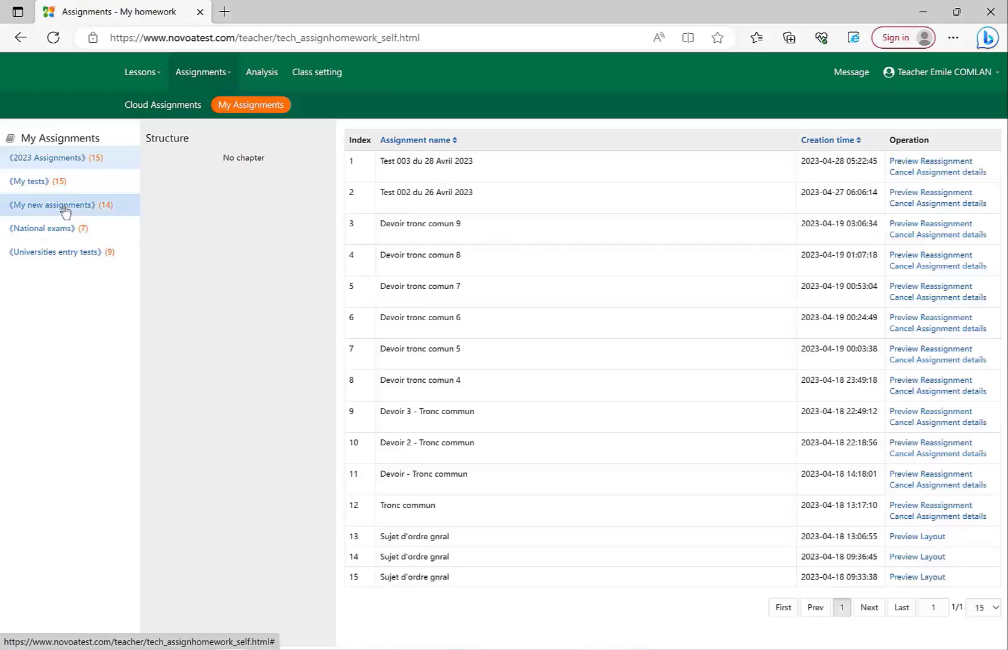
{"action": "left_click", "coordinate": [65, 208]}
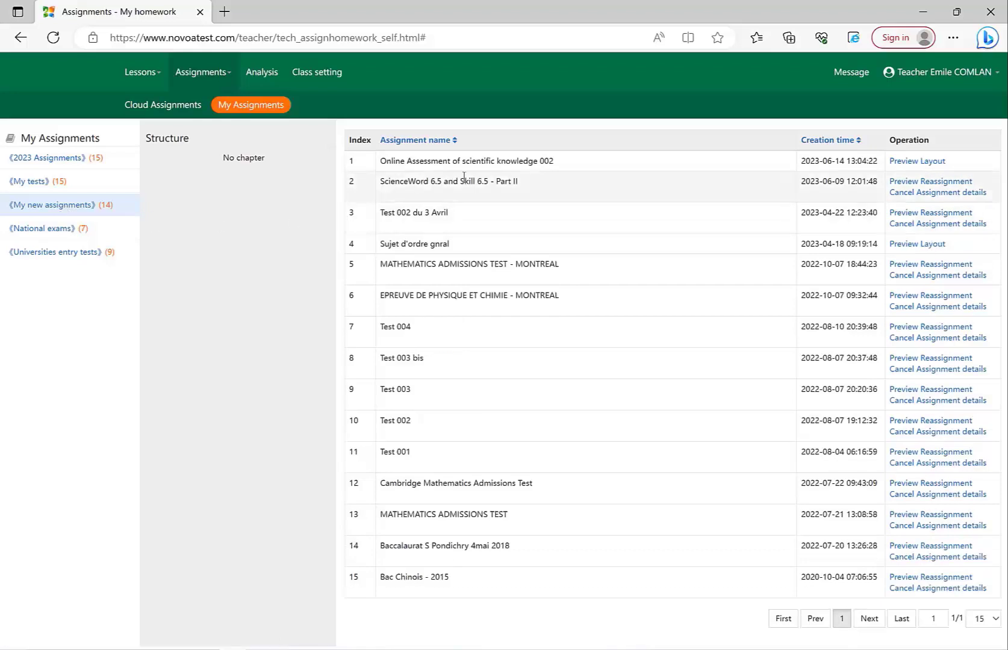
- Start the layout of Online Assessment of scientific knowledge 002 and select only student 1 of the Math class as recipient
{"action": "left_click", "coordinate": [931, 162]}
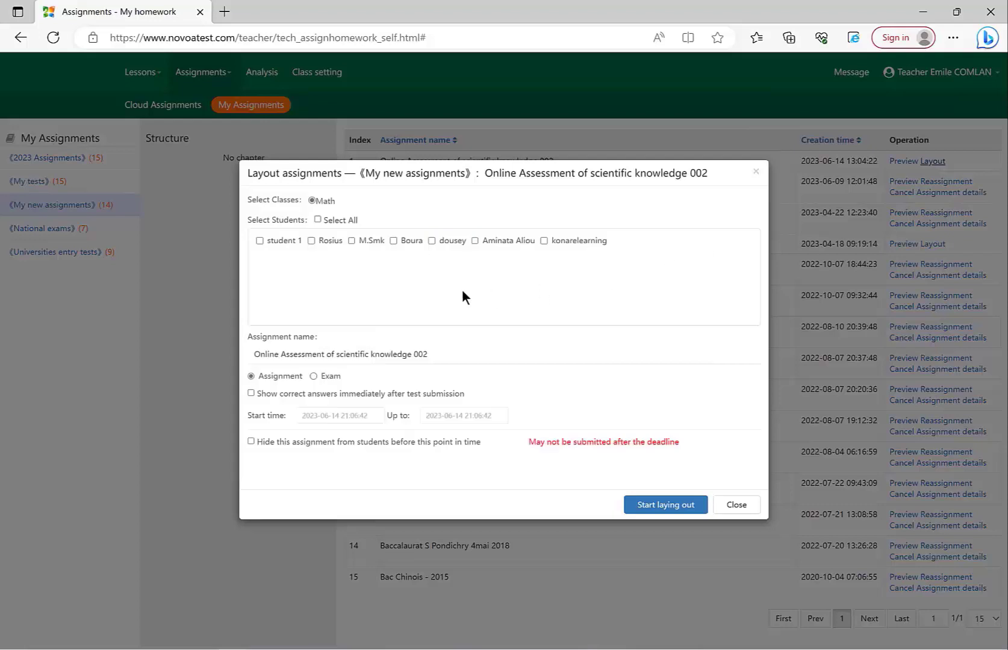
{"action": "left_click", "coordinate": [262, 242]}
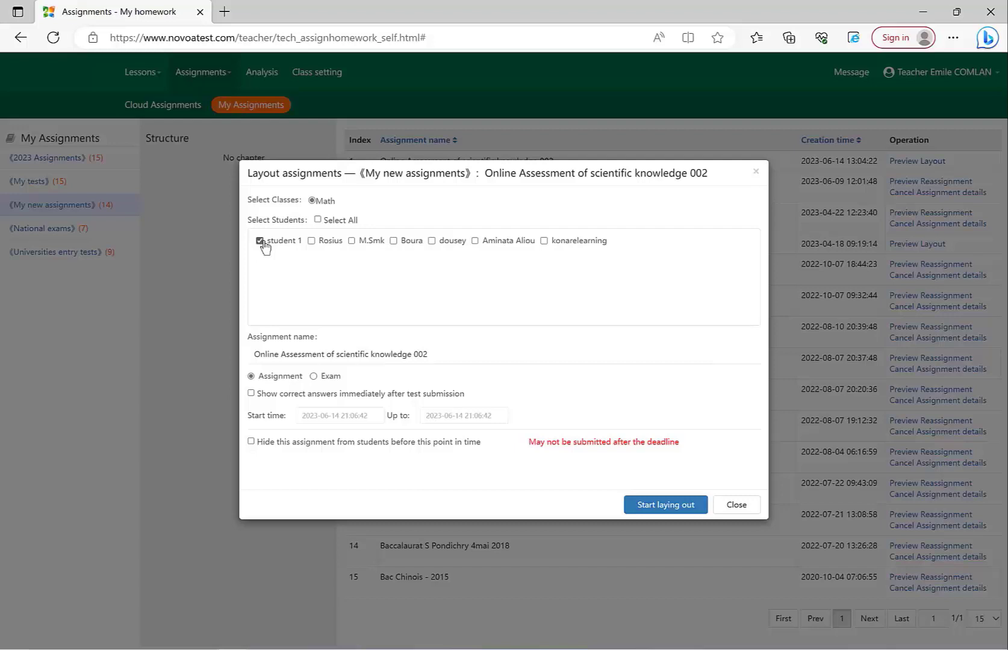
{"action": "left_click", "coordinate": [318, 219]}
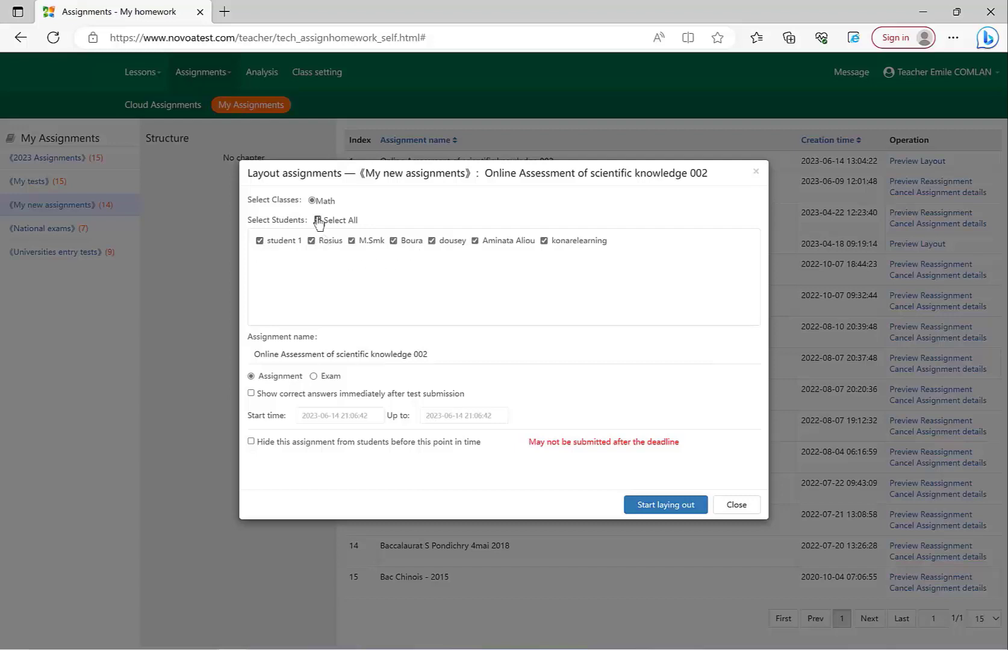
{"action": "left_click", "coordinate": [266, 243]}
{"action": "left_click", "coordinate": [317, 220]}
{"action": "left_click", "coordinate": [318, 220]}
{"action": "left_click", "coordinate": [262, 240]}
- Set the assignment's deadline to 15 June 2023 at 21:06:42 and start laying it out
{"action": "left_click", "coordinate": [310, 415]}
{"action": "left_click", "coordinate": [446, 415]}
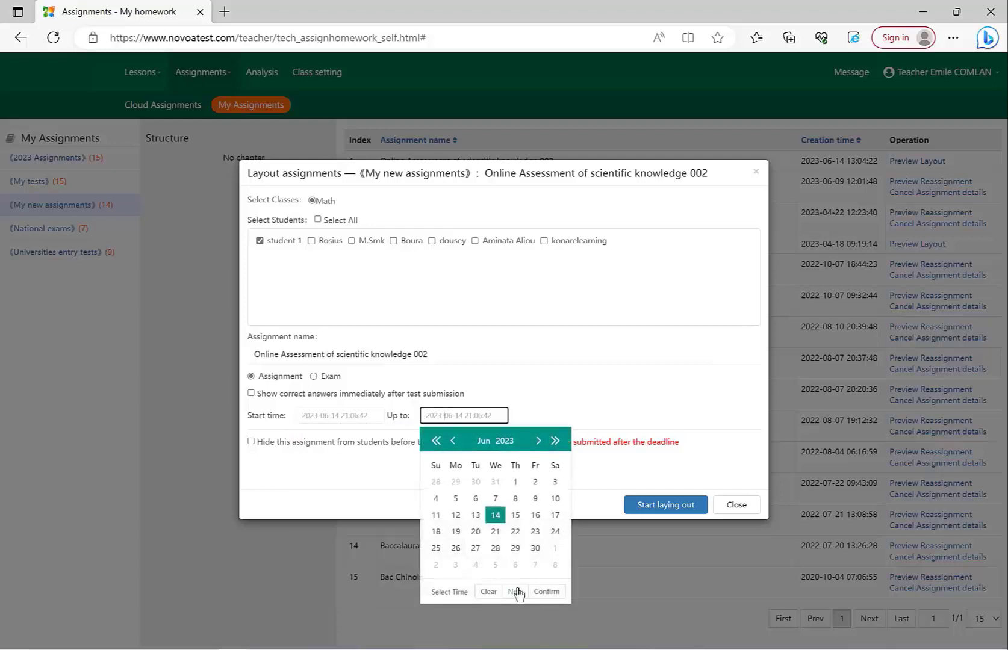
{"action": "left_click", "coordinate": [517, 519]}
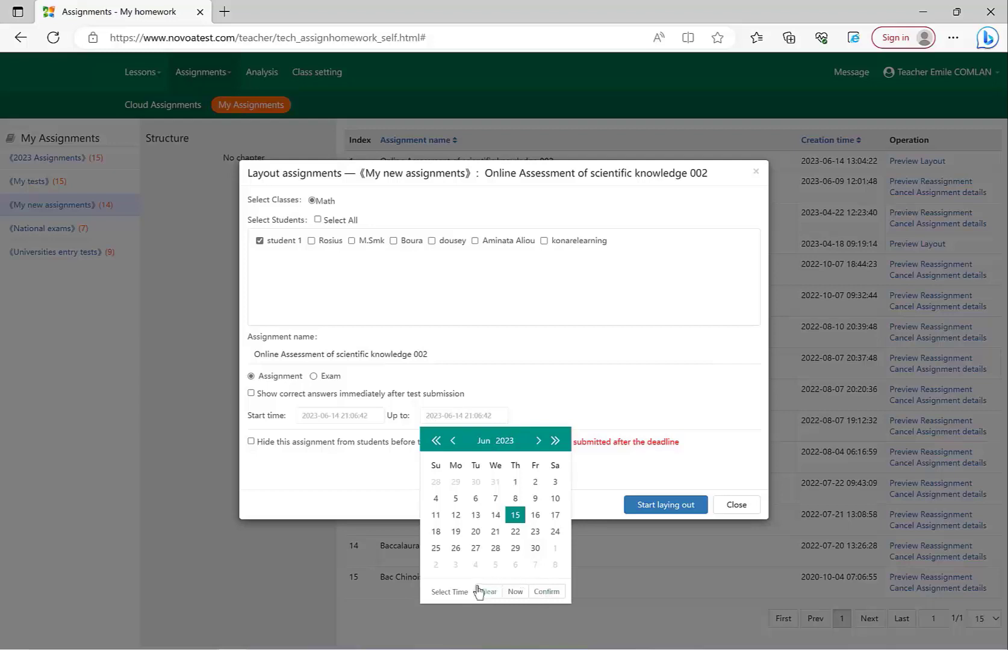
{"action": "left_click", "coordinate": [457, 593]}
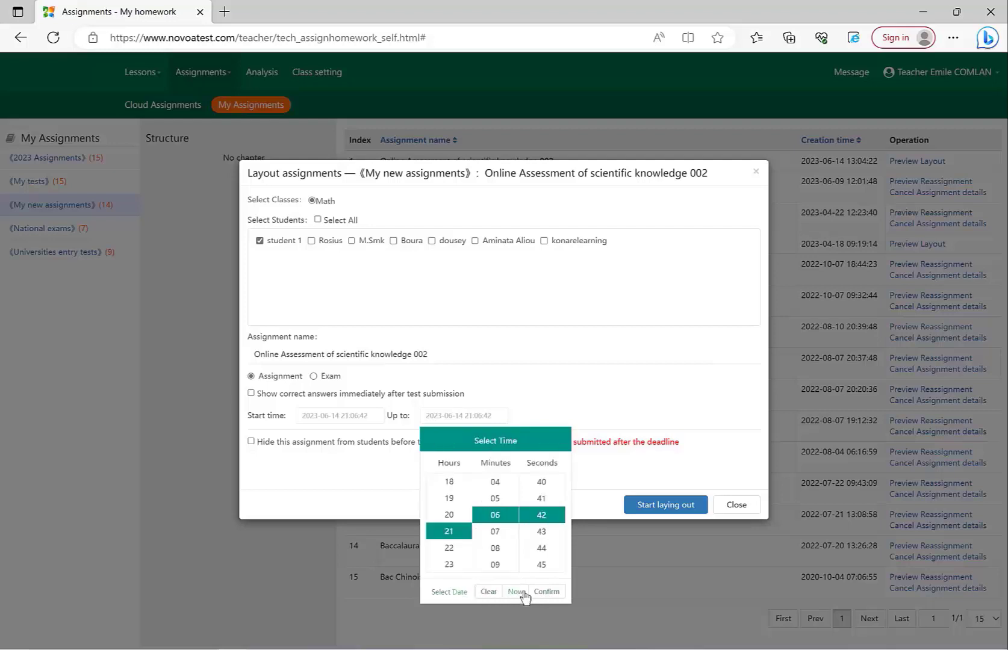
{"action": "left_click", "coordinate": [546, 592]}
{"action": "left_click", "coordinate": [658, 509]}
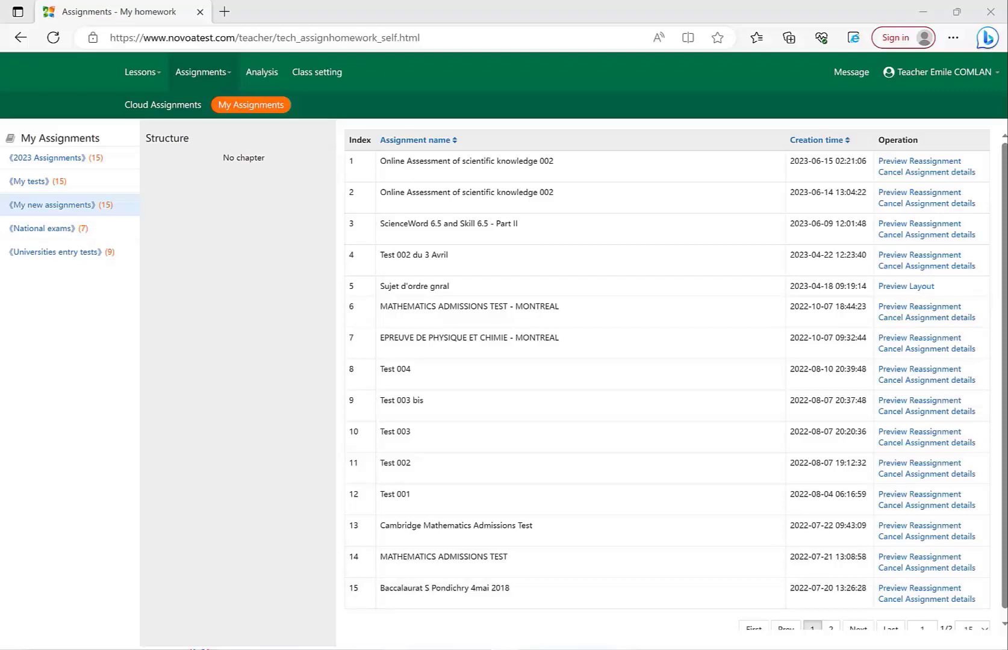
- Switch to Skill and log in to the student's cloud resources with the account password
{"action": "left_click", "coordinate": [396, 649]}
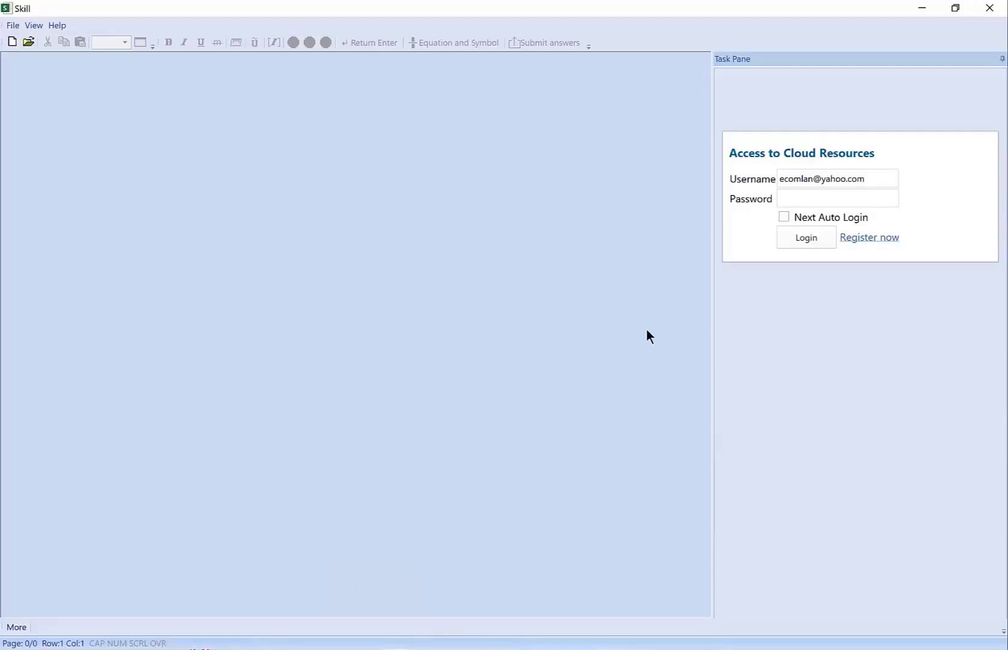
{"action": "left_click", "coordinate": [787, 199]}
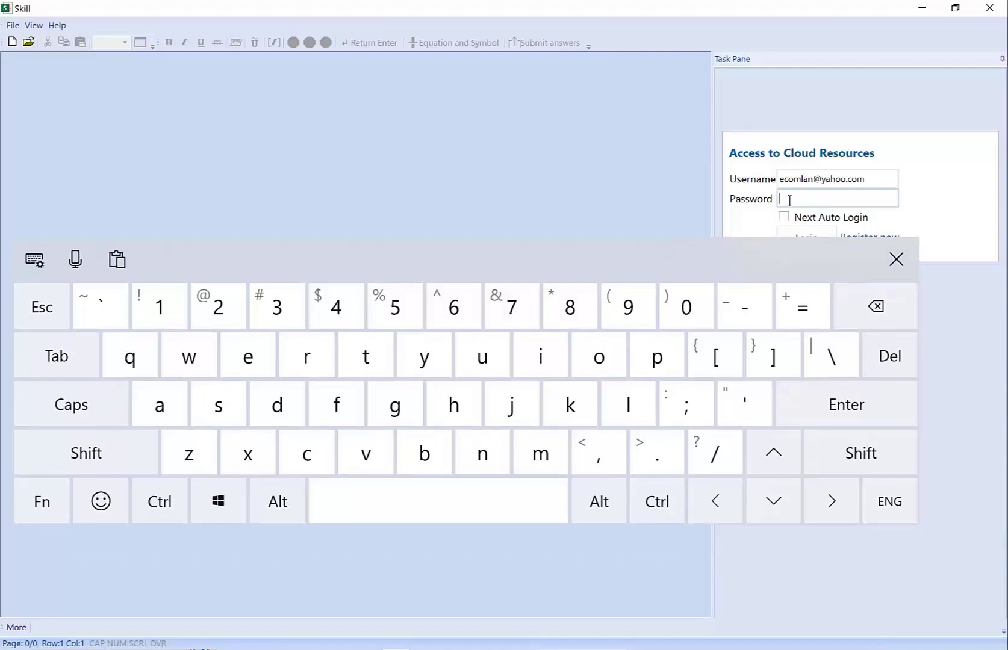
{"action": "type", "text": "******"}
{"action": "left_click", "coordinate": [811, 239]}
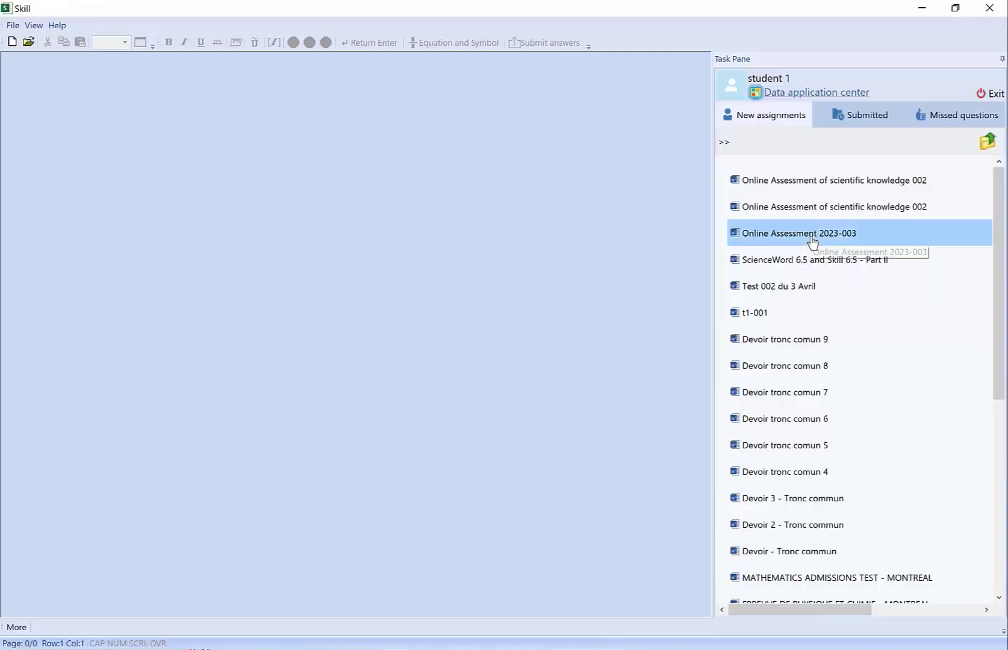
- Open the first Online Assessment of scientific knowledge 002 in the new assignments and read its instructions down to Exercise 1
{"action": "double_click", "coordinate": [806, 180]}
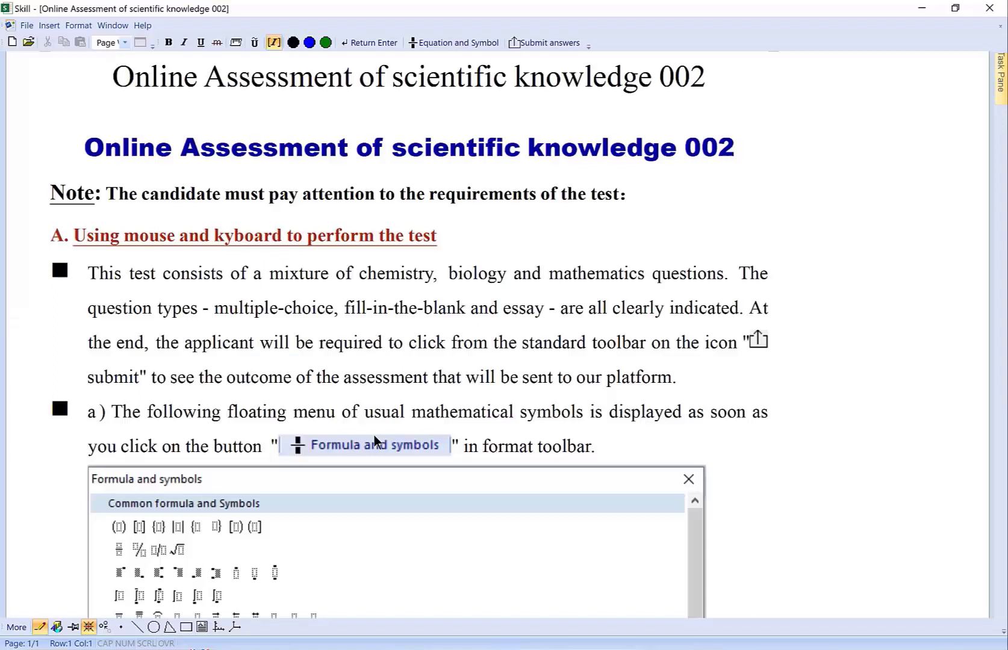
{"action": "scroll", "coordinate": [374, 436], "scroll_direction": "down", "scroll_amount": 5}
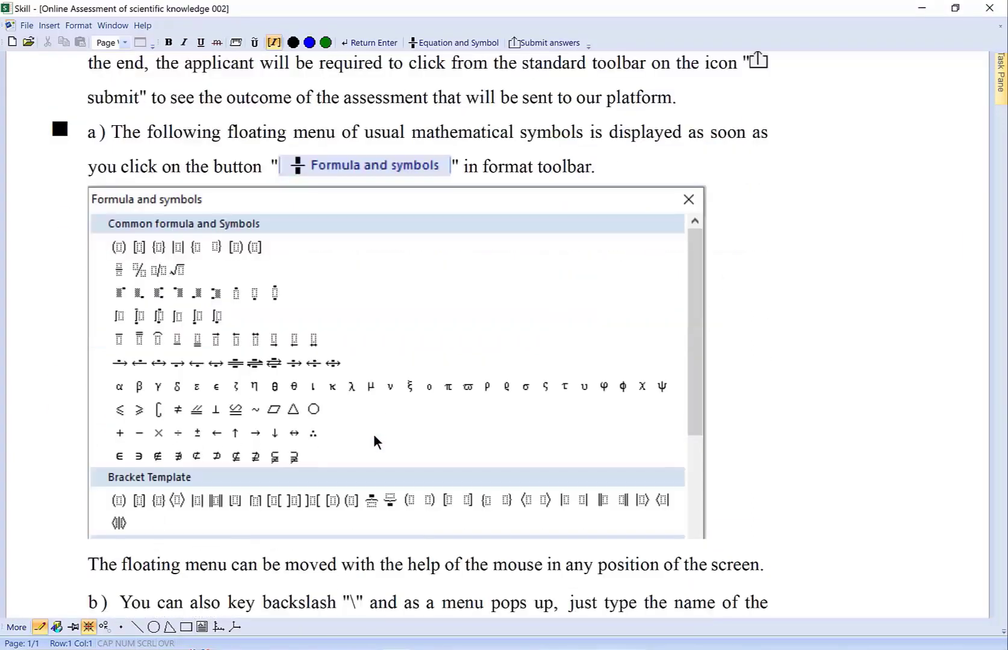
{"action": "scroll", "coordinate": [374, 436], "scroll_direction": "down", "scroll_amount": 8}
{"action": "scroll", "coordinate": [374, 436], "scroll_direction": "down", "scroll_amount": 5}
{"action": "scroll", "coordinate": [375, 442], "scroll_direction": "down", "scroll_amount": 7}
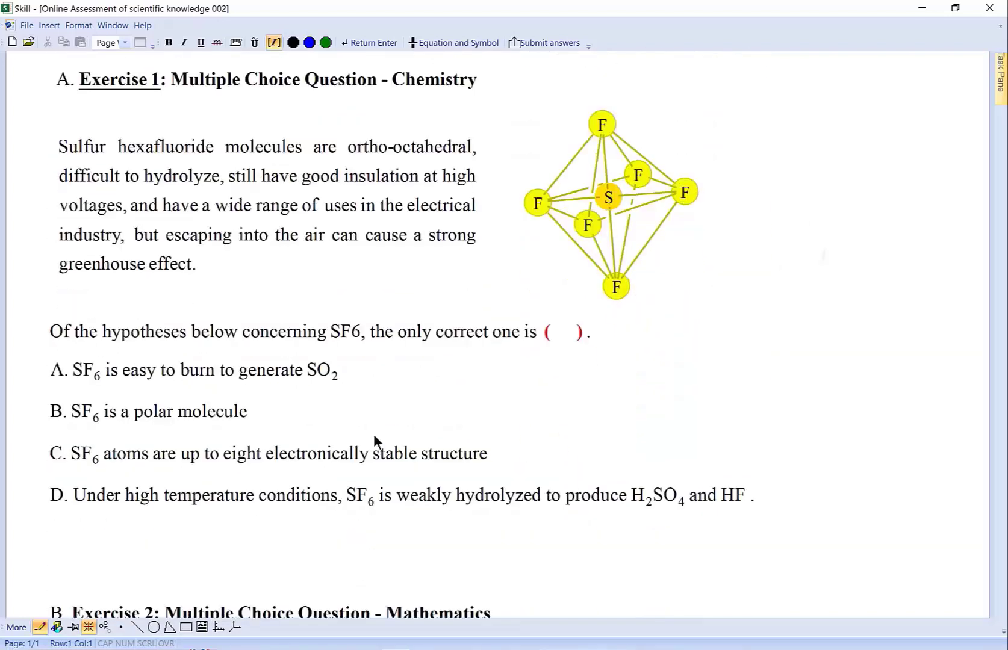
- Answer the Exercise 1 chemistry multiple-choice question with option D
{"action": "scroll", "coordinate": [374, 436], "scroll_direction": "up", "scroll_amount": 1}
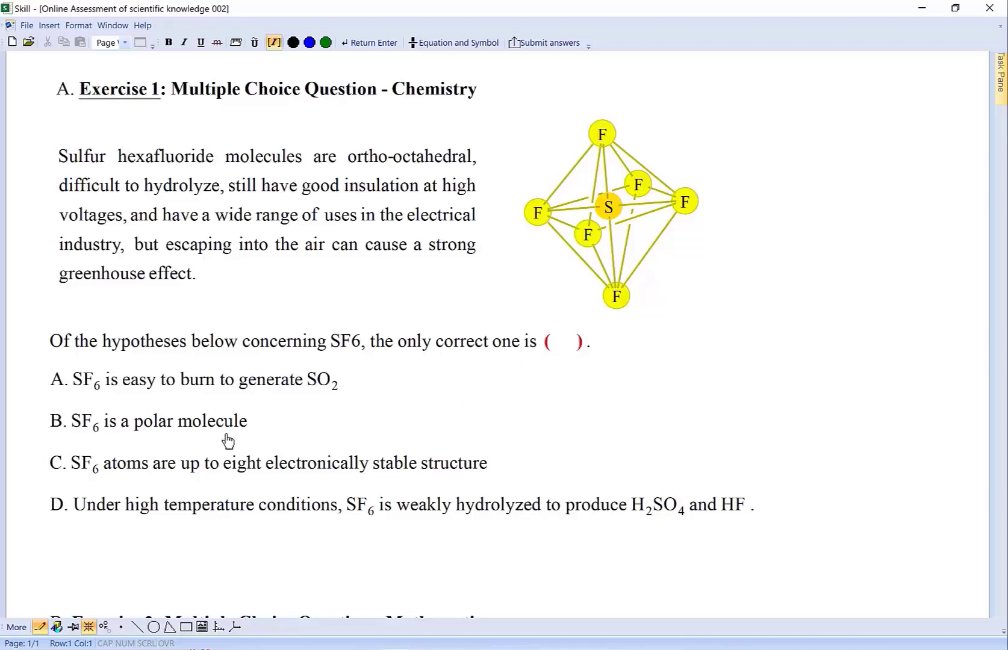
{"action": "left_click", "coordinate": [222, 508]}
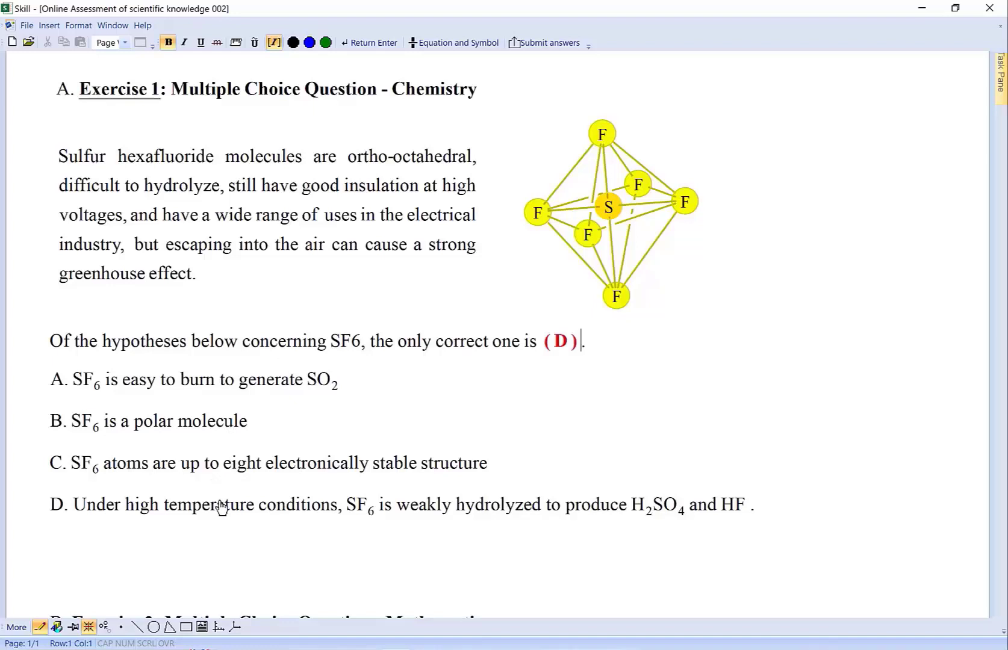
{"action": "scroll", "coordinate": [222, 507], "scroll_direction": "down", "scroll_amount": 7}
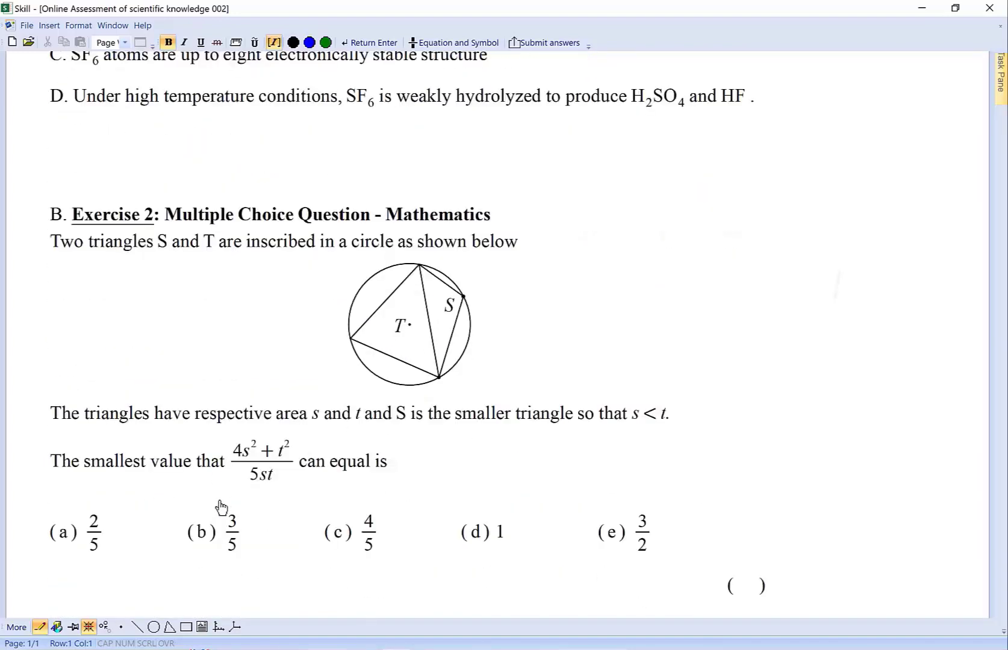
- Answer the Exercise 2 mathematics multiple-choice question with option (c), 4/5
{"action": "scroll", "coordinate": [221, 507], "scroll_direction": "down", "scroll_amount": 2}
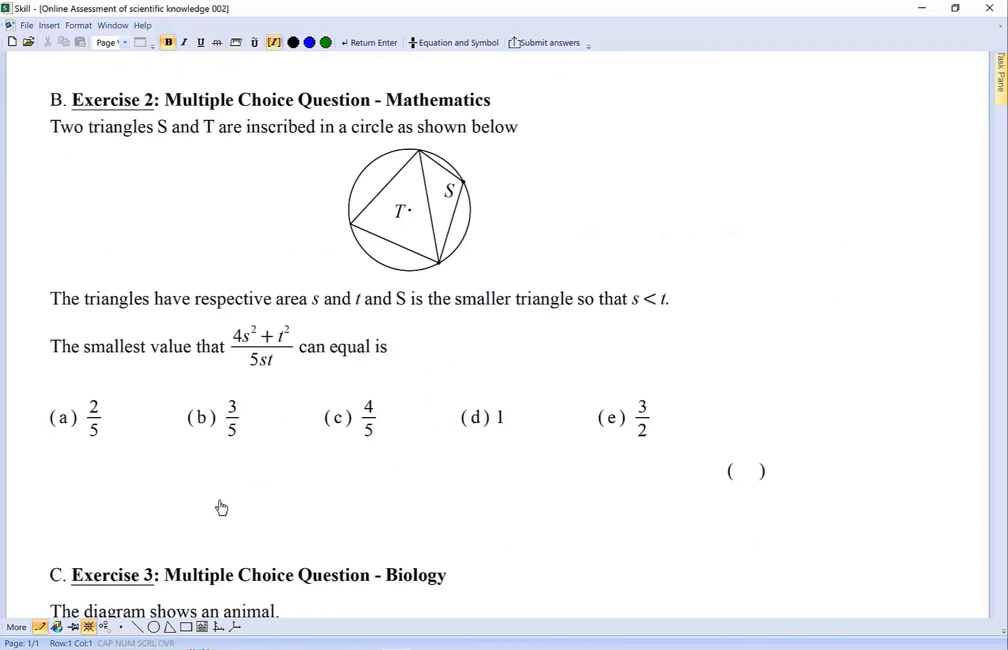
{"action": "left_click", "coordinate": [342, 419]}
{"action": "scroll", "coordinate": [342, 512], "scroll_direction": "down", "scroll_amount": 8}
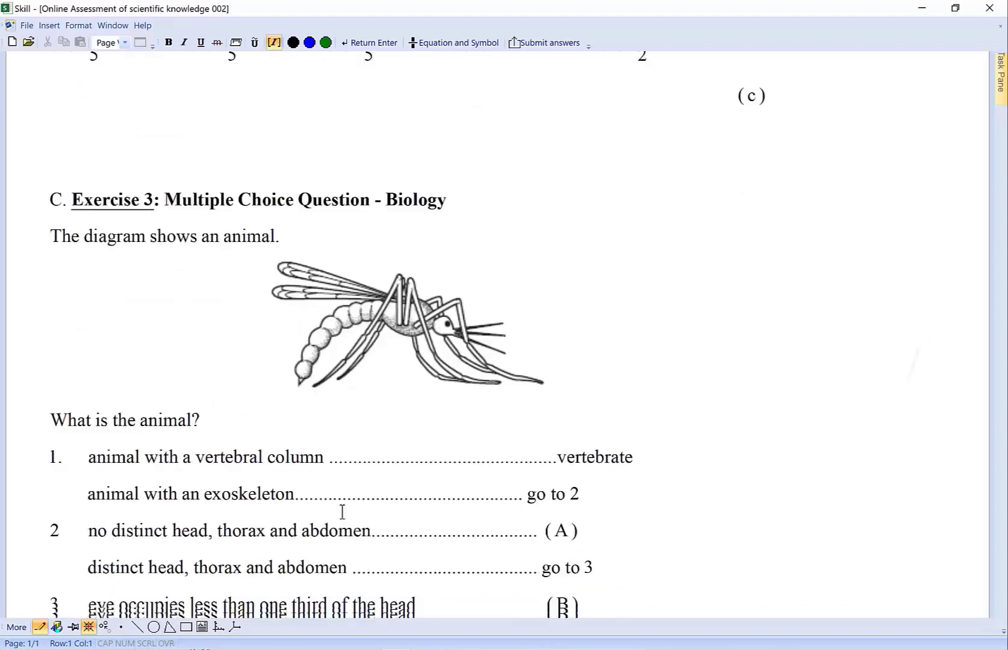
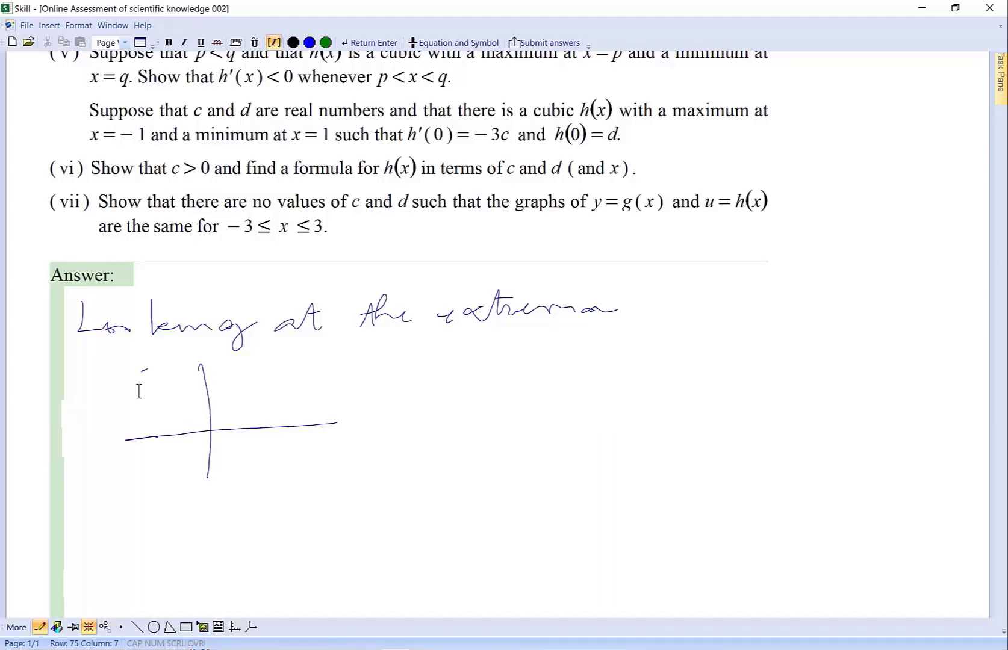
- Sketch the horizontal tangent arrows, tick marks and number labels on the hand-drawn axes in the Exercise 5 answer
{"action": "left_click_drag", "start_coordinate": [274, 377], "coordinate": [289, 379]}
{"action": "mouse_move", "coordinate": [258, 376]}
{"action": "left_mouse_down"}
{"action": "mouse_move", "coordinate": [252, 387]}
{"action": "mouse_move", "coordinate": [271, 434]}
{"action": "left_mouse_up"}
{"action": "left_click_drag", "start_coordinate": [220, 383], "coordinate": [227, 392]}
{"action": "left_click_drag", "start_coordinate": [157, 373], "coordinate": [211, 393]}
{"action": "left_click_drag", "start_coordinate": [156, 374], "coordinate": [142, 469]}
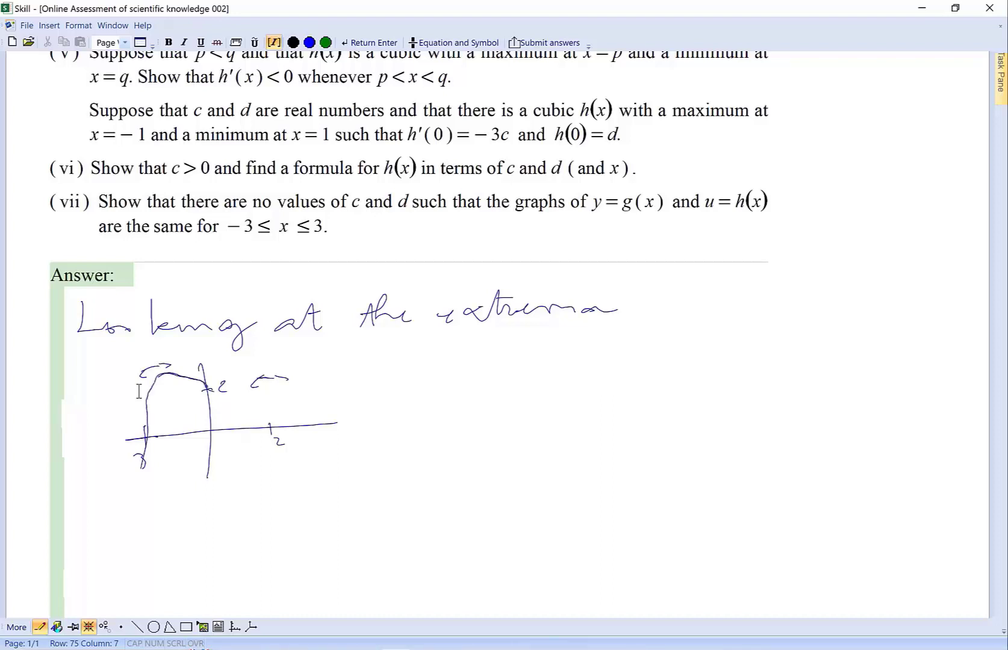
{"action": "key", "text": "ctrl+z"}
{"action": "key", "text": "ctrl+z"}
- Draw the function's curve freehand through the tangent arrows and the 2 on the vertical axis, extending it down past the label 3
{"action": "left_click_drag", "start_coordinate": [180, 375], "coordinate": [208, 392]}
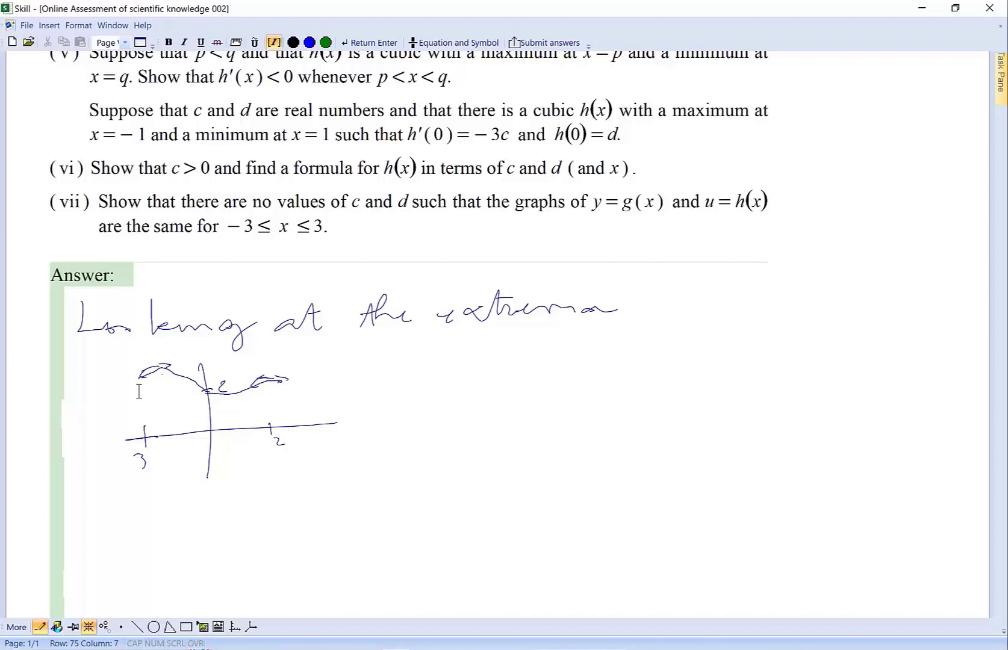
{"action": "left_click_drag", "start_coordinate": [149, 376], "coordinate": [139, 491]}
- Insert an x-y coordinate system spanning slightly beyond -2 to 2 on x and -1 to 1 on y, beside the hand-drawn graph
{"action": "scroll", "coordinate": [139, 391], "scroll_direction": "down", "scroll_amount": 3}
{"action": "left_click", "coordinate": [139, 391]}
{"action": "left_click", "coordinate": [233, 627]}
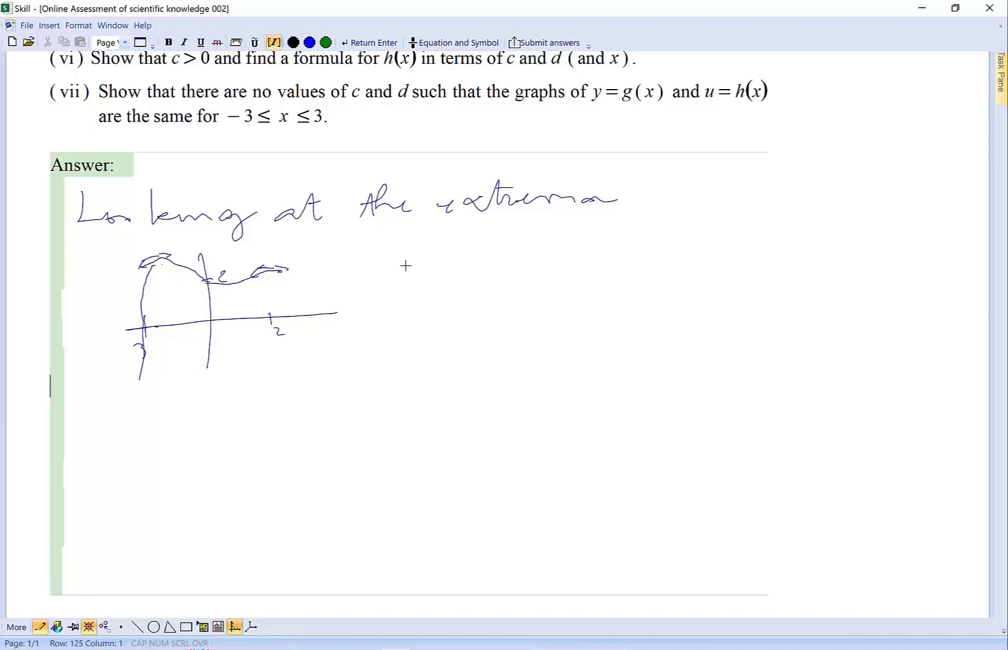
{"action": "left_click_drag", "start_coordinate": [405, 265], "coordinate": [637, 415]}
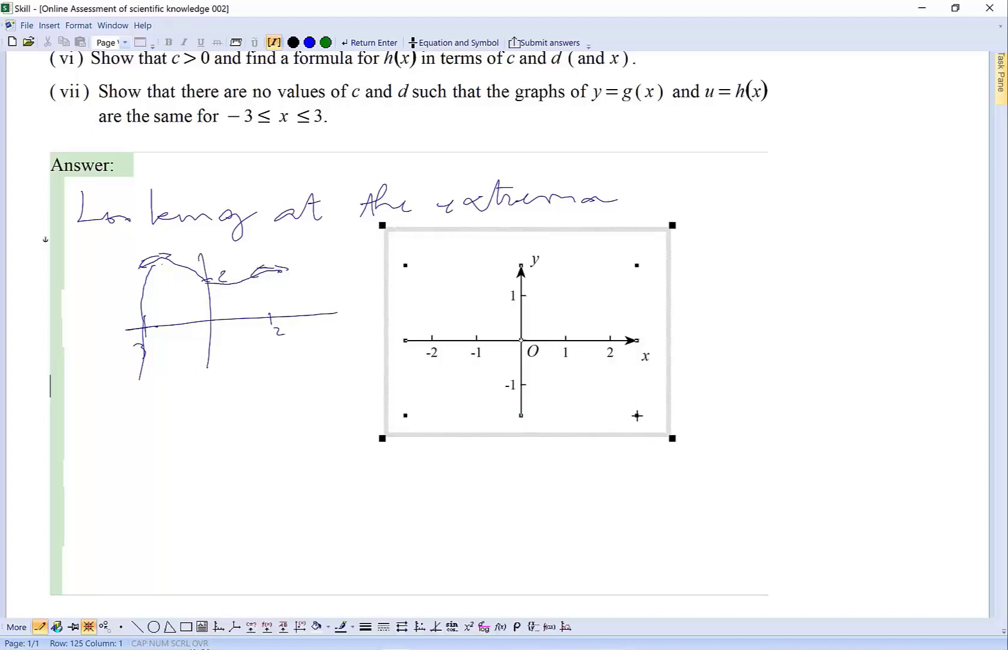
- Handwrite "Since g(x) = 2 we have" below the two graphs in the Exercise 5 answer
{"action": "scroll", "coordinate": [637, 416], "scroll_direction": "down", "scroll_amount": 5}
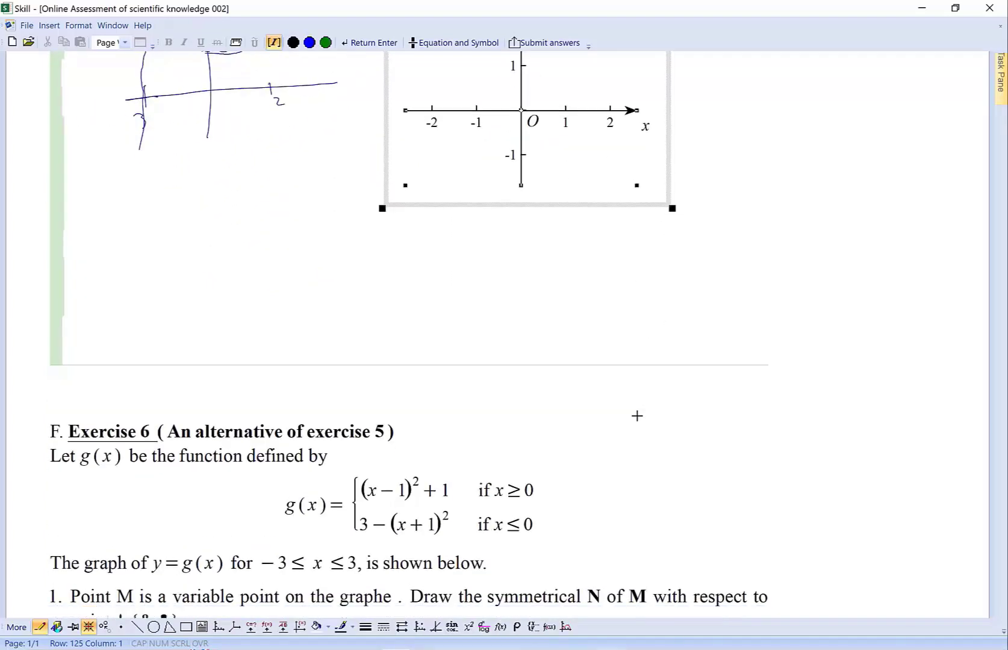
{"action": "scroll", "coordinate": [637, 415], "scroll_direction": "up", "scroll_amount": 1}
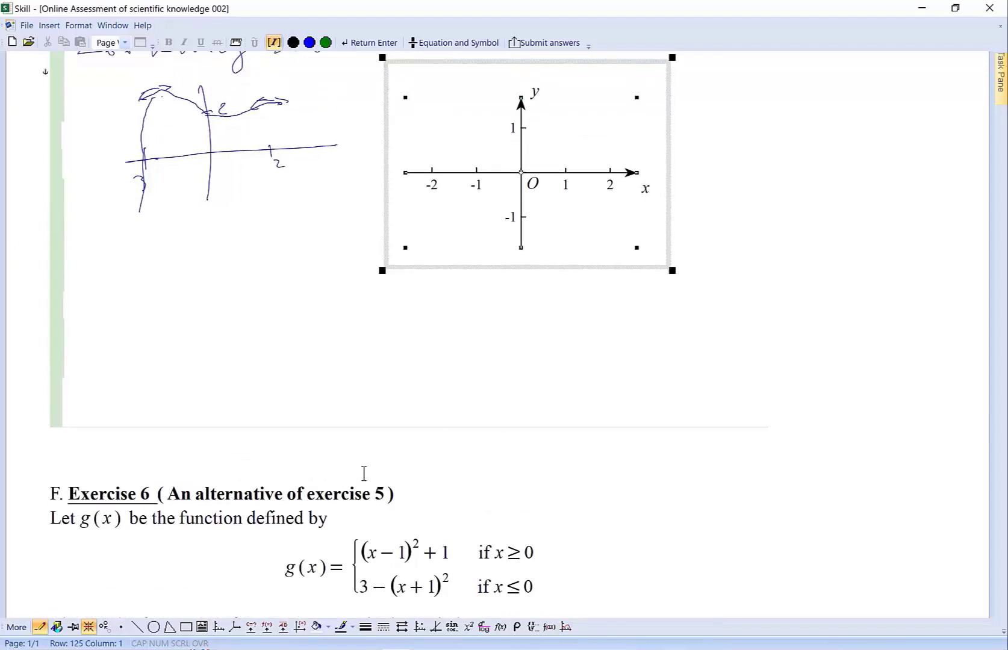
{"action": "left_click", "coordinate": [129, 299]}
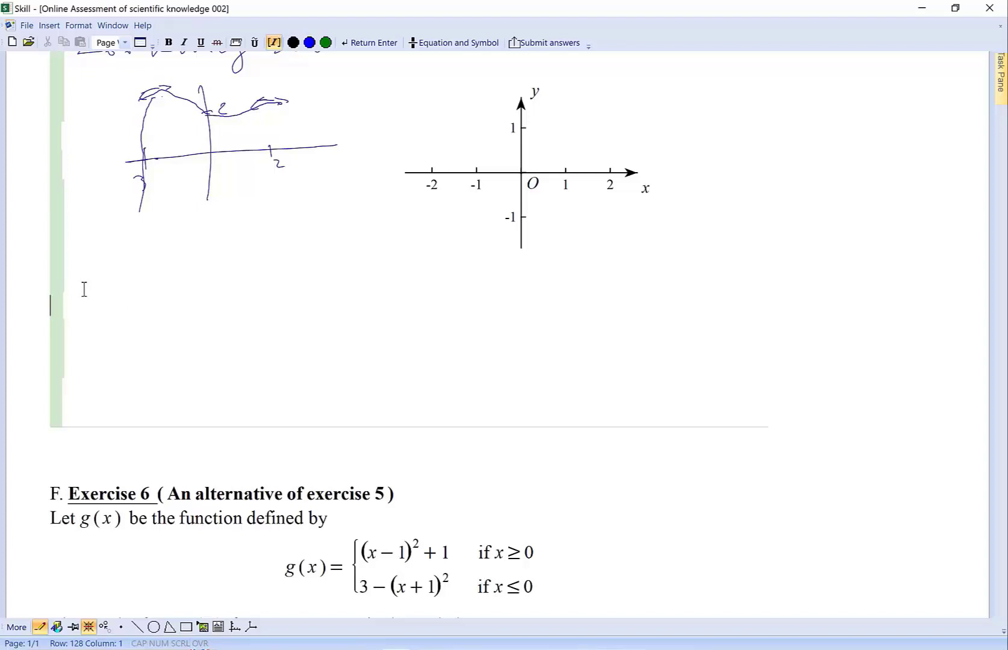
{"action": "mouse_move", "coordinate": [135, 274]}
{"action": "left_mouse_down"}
{"action": "mouse_move", "coordinate": [164, 289]}
{"action": "mouse_move", "coordinate": [235, 287]}
{"action": "left_mouse_up"}
{"action": "left_click_drag", "start_coordinate": [281, 277], "coordinate": [295, 282]}
{"action": "left_click_drag", "start_coordinate": [316, 267], "coordinate": [305, 295]}
{"action": "left_click_drag", "start_coordinate": [313, 280], "coordinate": [341, 278]}
{"action": "left_click_drag", "start_coordinate": [350, 270], "coordinate": [346, 296]}
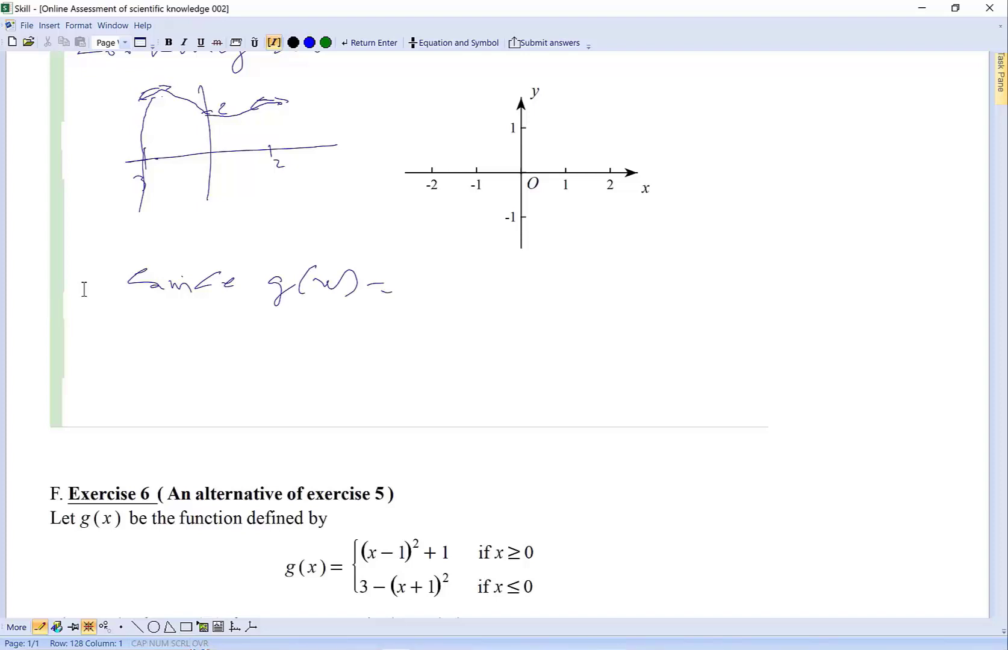
{"action": "mouse_move", "coordinate": [415, 271]}
{"action": "left_mouse_down"}
{"action": "mouse_move", "coordinate": [444, 284]}
{"action": "mouse_move", "coordinate": [536, 276]}
{"action": "left_mouse_up"}
{"action": "mouse_move", "coordinate": [588, 251]}
{"action": "left_mouse_down"}
{"action": "mouse_move", "coordinate": [620, 276]}
{"action": "mouse_move", "coordinate": [689, 273]}
{"action": "left_mouse_up"}
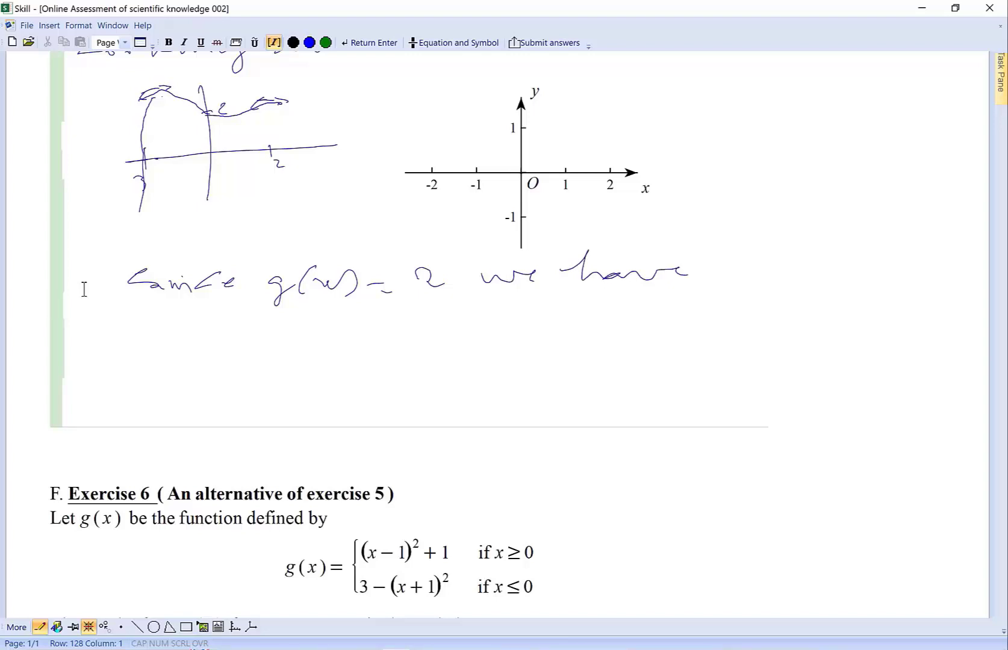
- Handwrite m(x) = followed by the fraction (x-1)²+1-2 over x on the next line of the answer
{"action": "left_click_drag", "start_coordinate": [158, 325], "coordinate": [209, 343]}
{"action": "mouse_move", "coordinate": [218, 331]}
{"action": "left_mouse_down"}
{"action": "mouse_move", "coordinate": [259, 325]}
{"action": "mouse_move", "coordinate": [285, 335]}
{"action": "left_mouse_up"}
{"action": "left_click_drag", "start_coordinate": [274, 345], "coordinate": [450, 327]}
{"action": "left_click_drag", "start_coordinate": [314, 311], "coordinate": [331, 320]}
{"action": "mouse_move", "coordinate": [328, 312]}
{"action": "left_mouse_down"}
{"action": "mouse_move", "coordinate": [335, 323]}
{"action": "mouse_move", "coordinate": [354, 316]}
{"action": "left_mouse_up"}
{"action": "left_click_drag", "start_coordinate": [360, 312], "coordinate": [362, 322]}
{"action": "left_click_drag", "start_coordinate": [370, 303], "coordinate": [381, 322]}
{"action": "left_click_drag", "start_coordinate": [324, 298], "coordinate": [314, 331]}
{"action": "left_click_drag", "start_coordinate": [379, 298], "coordinate": [400, 305]}
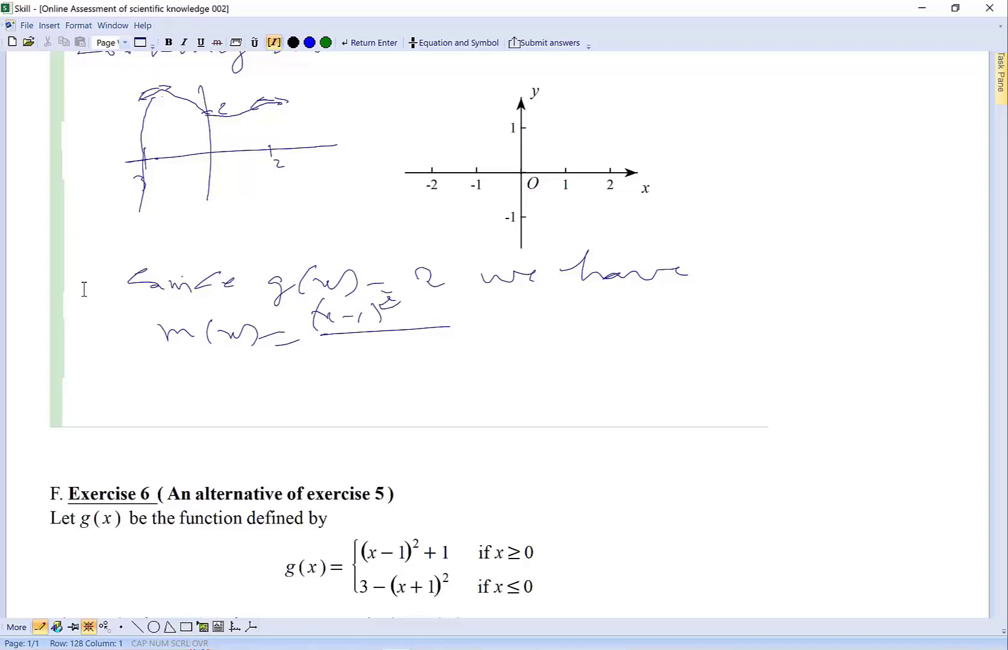
{"action": "left_click_drag", "start_coordinate": [456, 308], "coordinate": [476, 310]}
{"action": "left_click_drag", "start_coordinate": [384, 345], "coordinate": [427, 356]}
- Complete the handwritten equation with = x - 2
{"action": "mouse_move", "coordinate": [482, 325]}
{"action": "left_mouse_down"}
{"action": "mouse_move", "coordinate": [508, 320]}
{"action": "mouse_move", "coordinate": [506, 329]}
{"action": "left_mouse_up"}
{"action": "left_click_drag", "start_coordinate": [524, 324], "coordinate": [596, 322]}
{"action": "left_click_drag", "start_coordinate": [611, 310], "coordinate": [626, 325]}
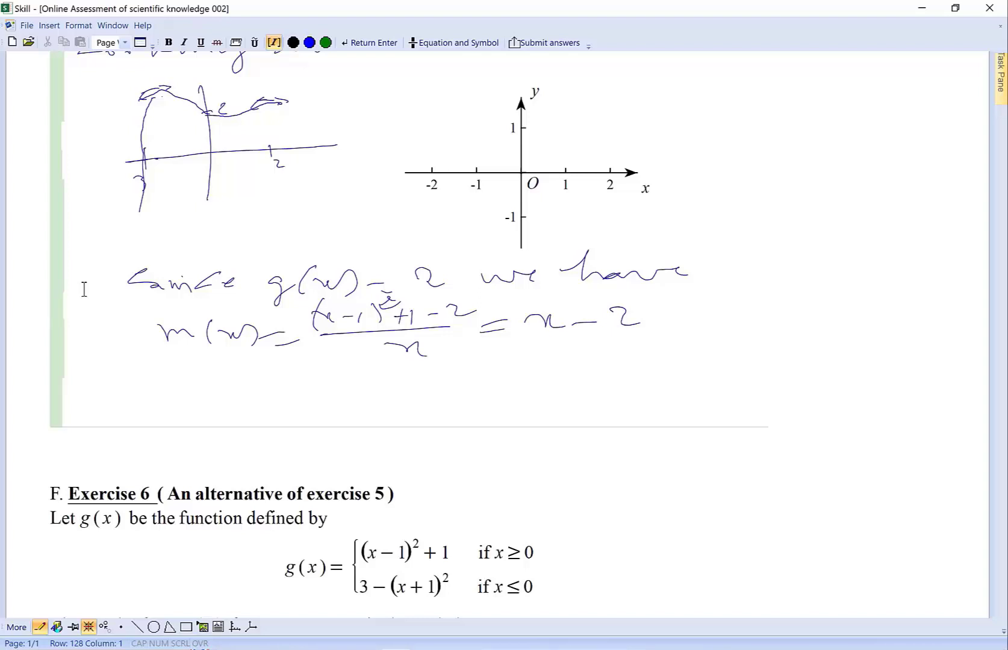
- Add six blank lines below the handwritten equation and return the cursor to the start of the new space
{"action": "left_click", "coordinate": [83, 394]}
{"action": "key", "text": "Return"}
{"action": "key", "text": "Return"}
{"action": "key", "text": "Return"}
{"action": "key", "text": "Return"}
{"action": "key", "text": "Return"}
{"action": "key", "text": "Return"}
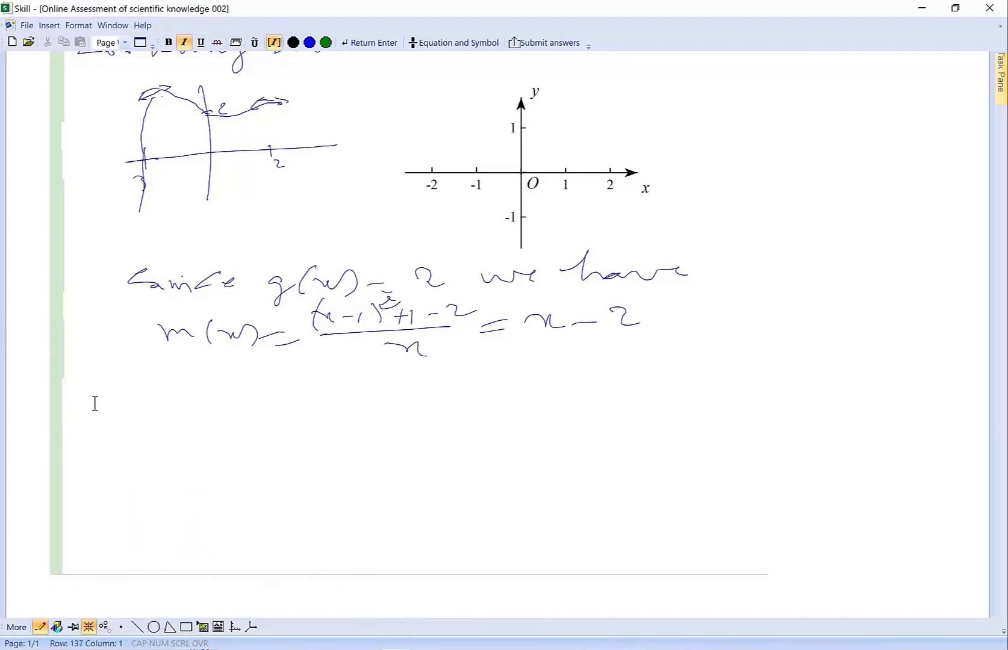
{"action": "key", "text": "Up"}
{"action": "key", "text": "Up"}
{"action": "key", "text": "Up"}
{"action": "key", "text": "Up"}
{"action": "key", "text": "Up"}
{"action": "key", "text": "Up"}
- Begin a typed equation below the handwriting with m(x) = and an empty fraction
{"action": "type", "text": "m(x)"}
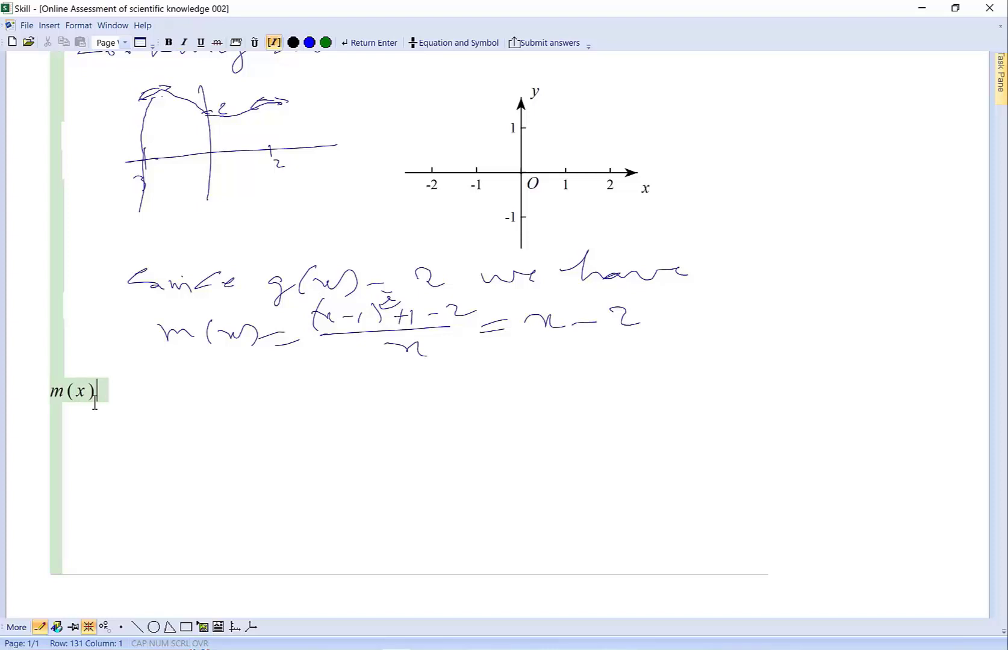
{"action": "type", "text": "="}
{"action": "type", "text": "\frac"}
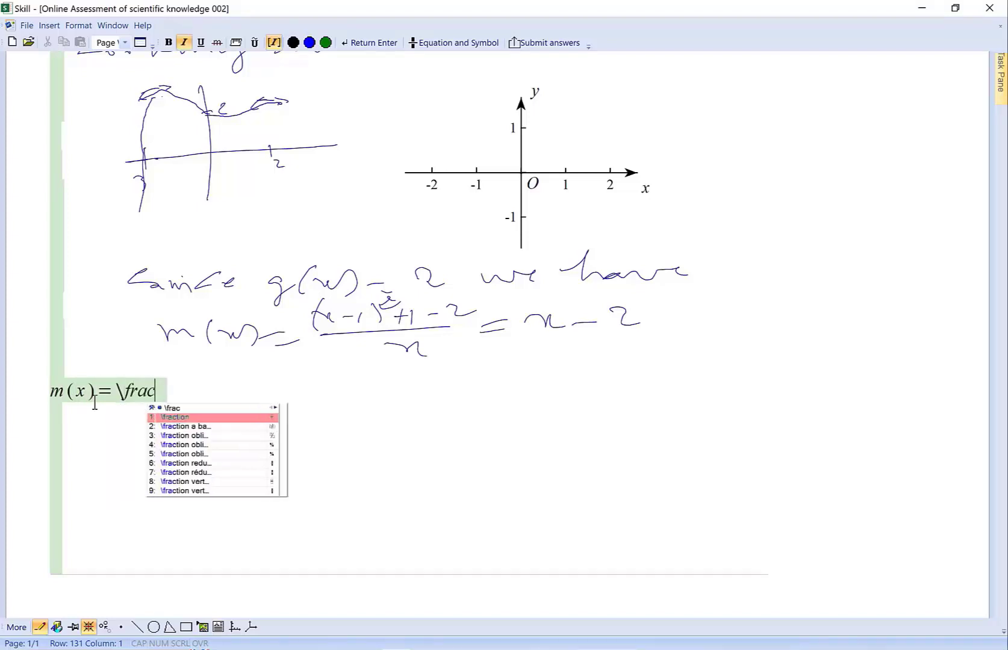
{"action": "type", "text": "tio"}
{"action": "key", "text": "Return"}
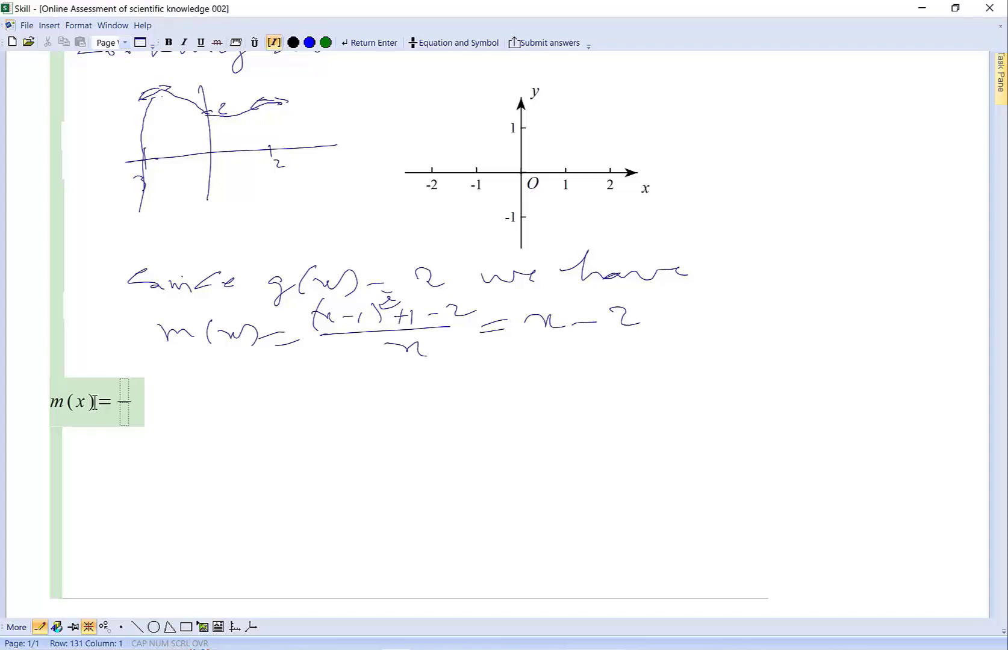
- Fill the fraction with the numerator (x-1)²+1-2 and the denominator x
{"action": "type", "text": "("}
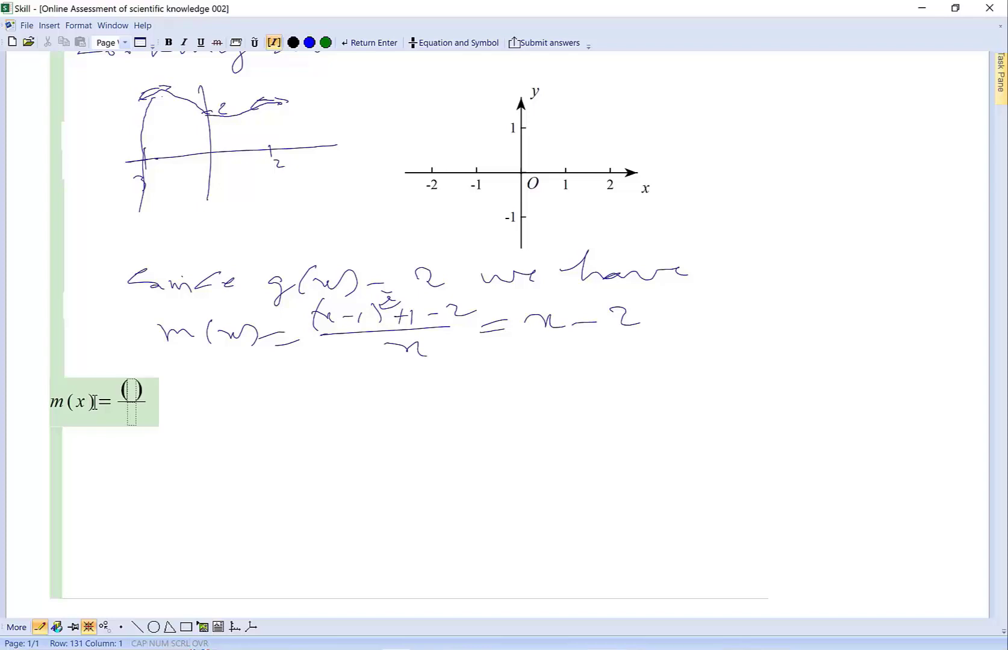
{"action": "type", "text": "x"}
{"action": "type", "text": "-1"}
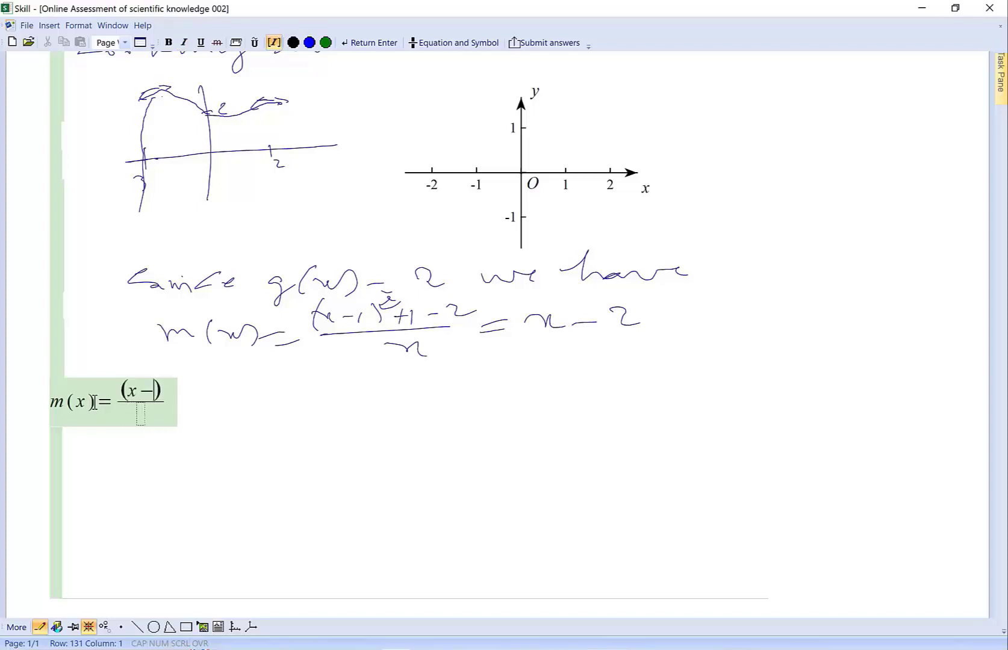
{"action": "key", "text": "shift+6"}
{"action": "type", "text": "2"}
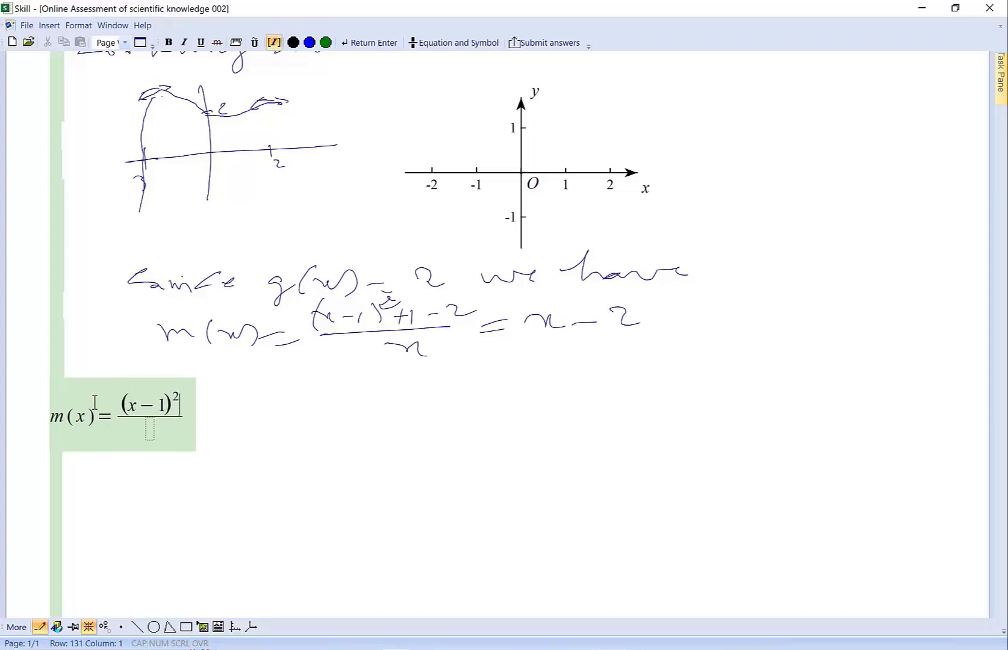
{"action": "type", "text": "+"}
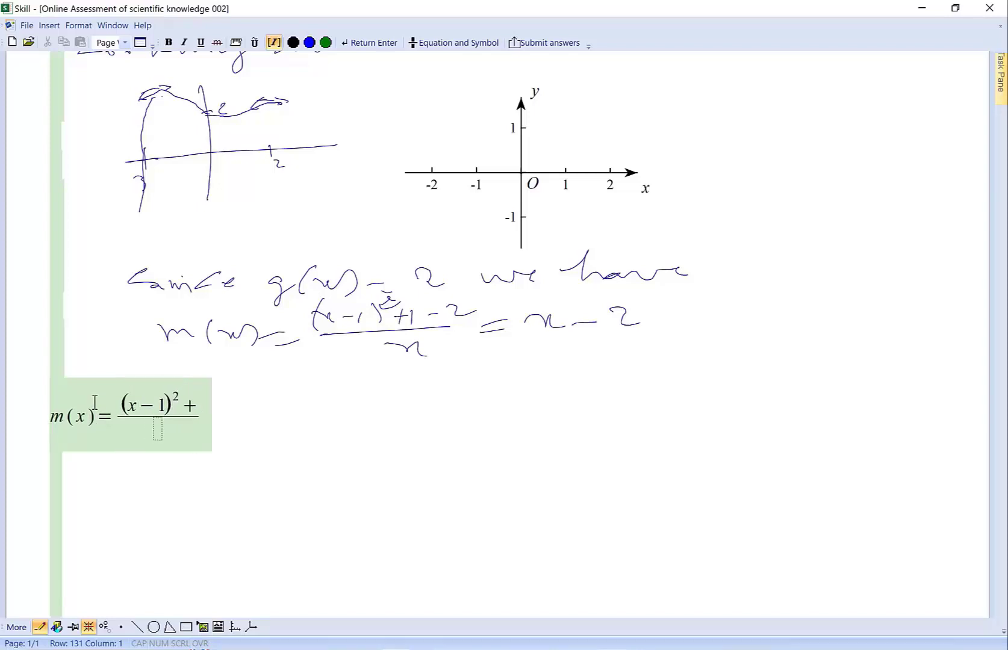
{"action": "type", "text": "1-"}
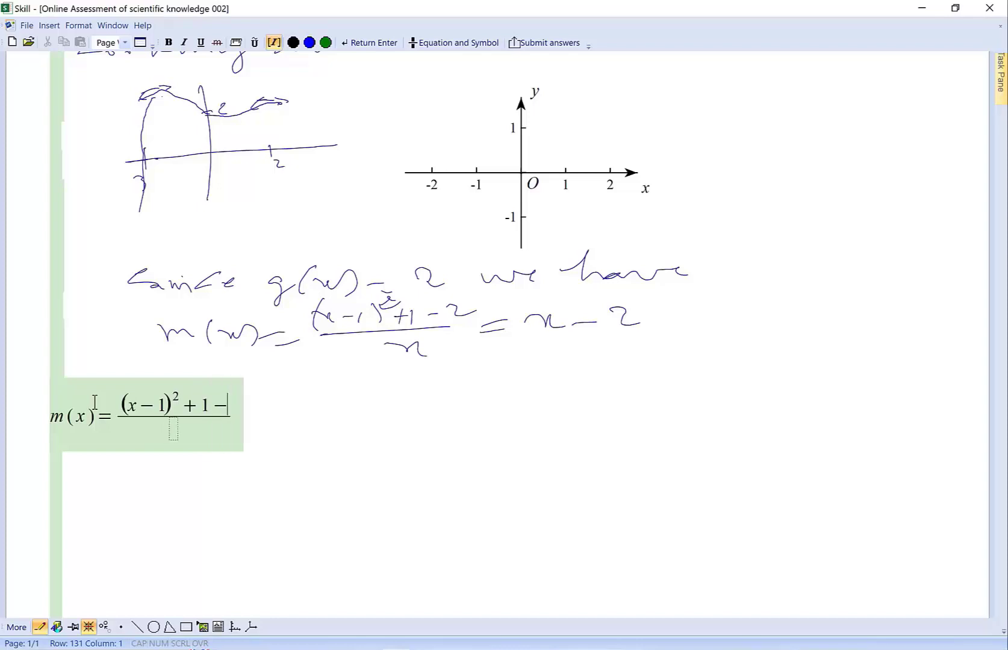
{"action": "type", "text": "2"}
{"action": "key", "text": "Down"}
{"action": "type", "text": "x"}
{"action": "key", "text": "Right"}
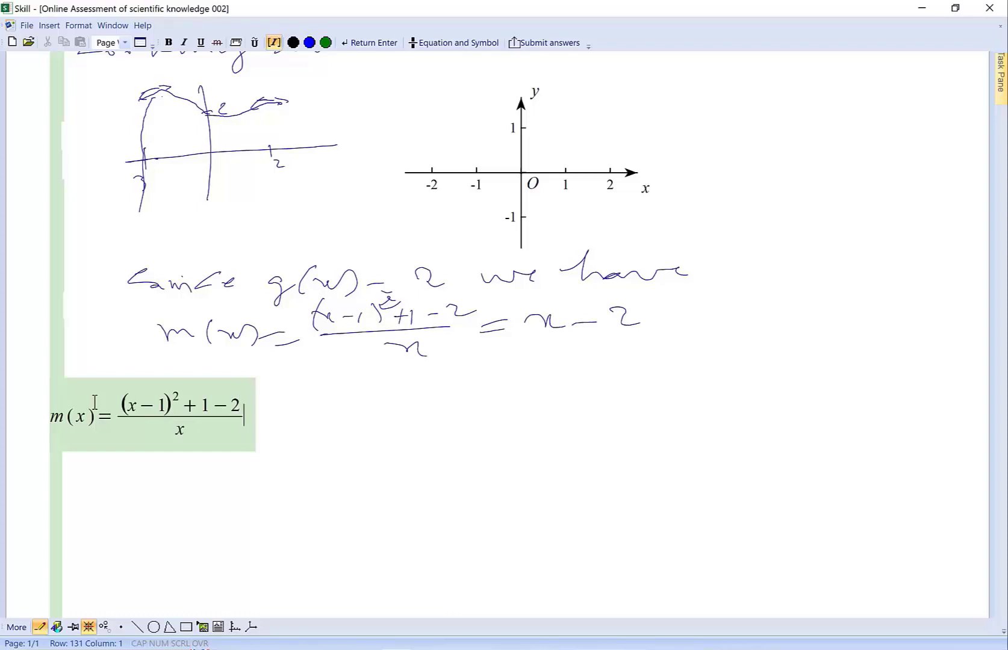
- Finish the typed equation with = x - 2 after the fraction
{"action": "type", "text": "="}
{"action": "type", "text": "x-"}
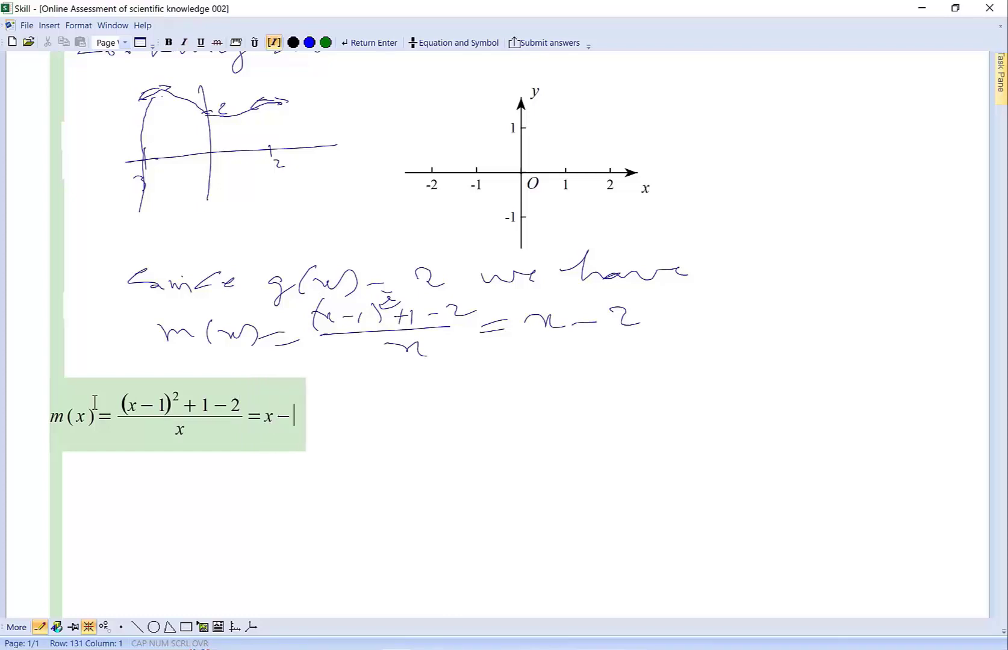
{"action": "type", "text": "2"}
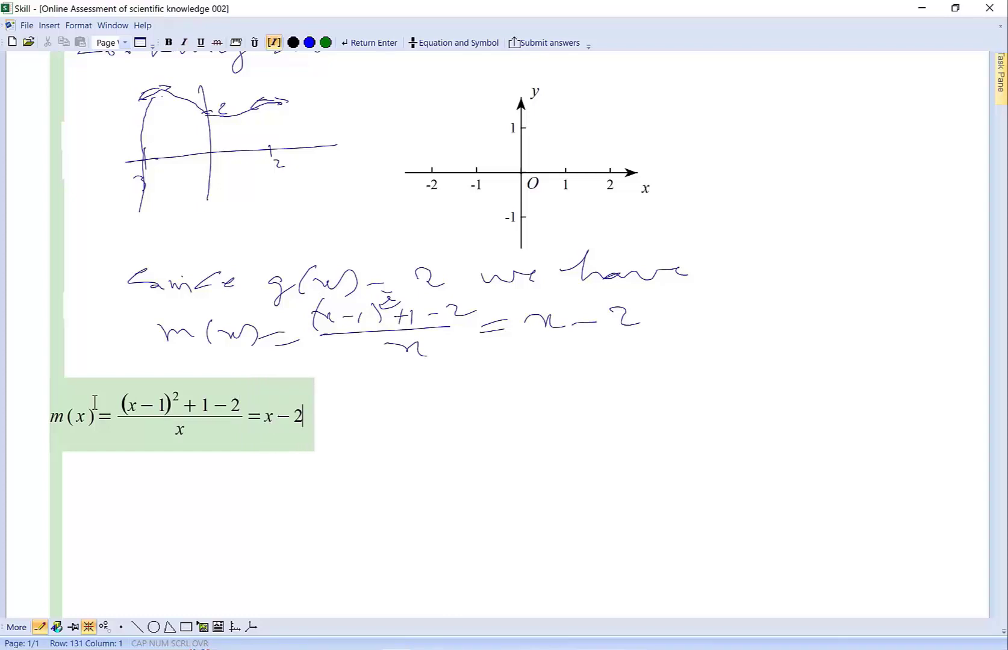
- Construct the point symmetric to M with respect to A(0, 2) on the graph in Exercise 6's drawing area
{"action": "scroll", "coordinate": [61, 459], "scroll_direction": "down", "scroll_amount": 8}
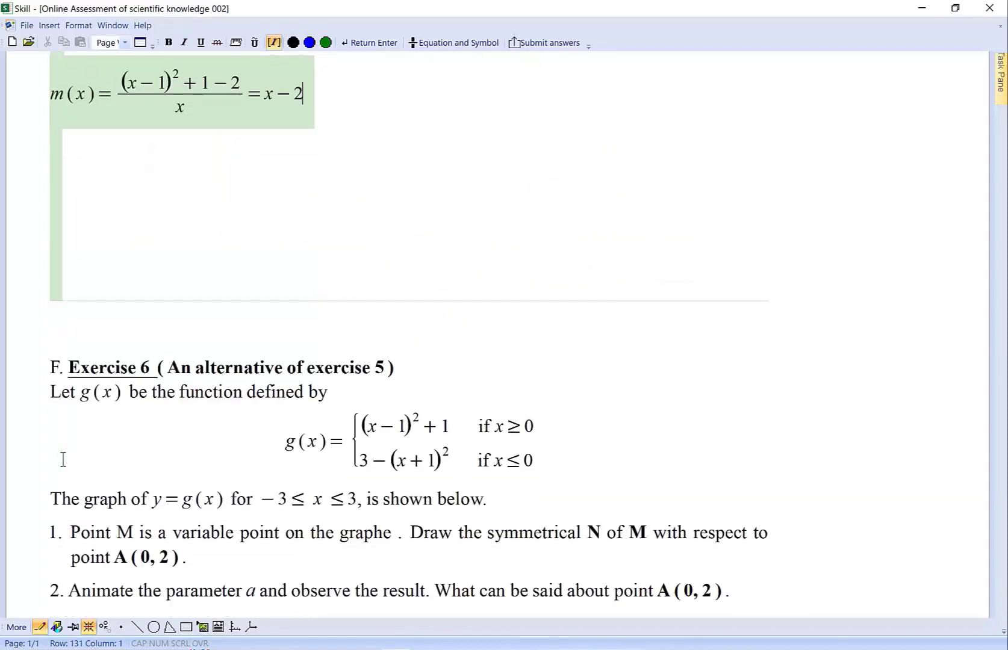
{"action": "scroll", "coordinate": [63, 459], "scroll_direction": "down", "scroll_amount": 4}
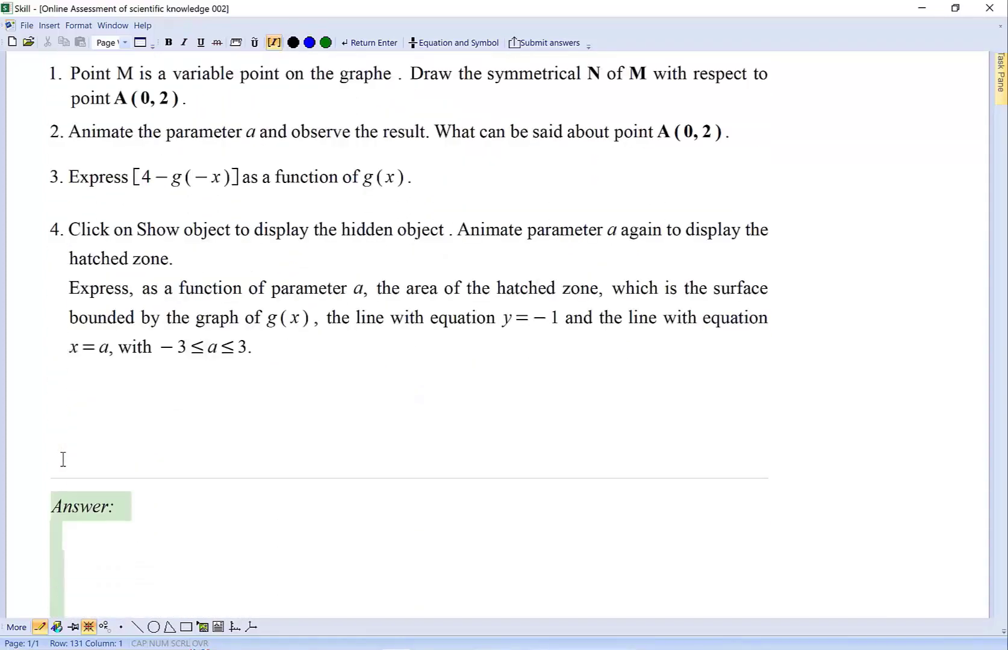
{"action": "scroll", "coordinate": [63, 458], "scroll_direction": "up", "scroll_amount": 3}
{"action": "scroll", "coordinate": [62, 458], "scroll_direction": "down", "scroll_amount": 7}
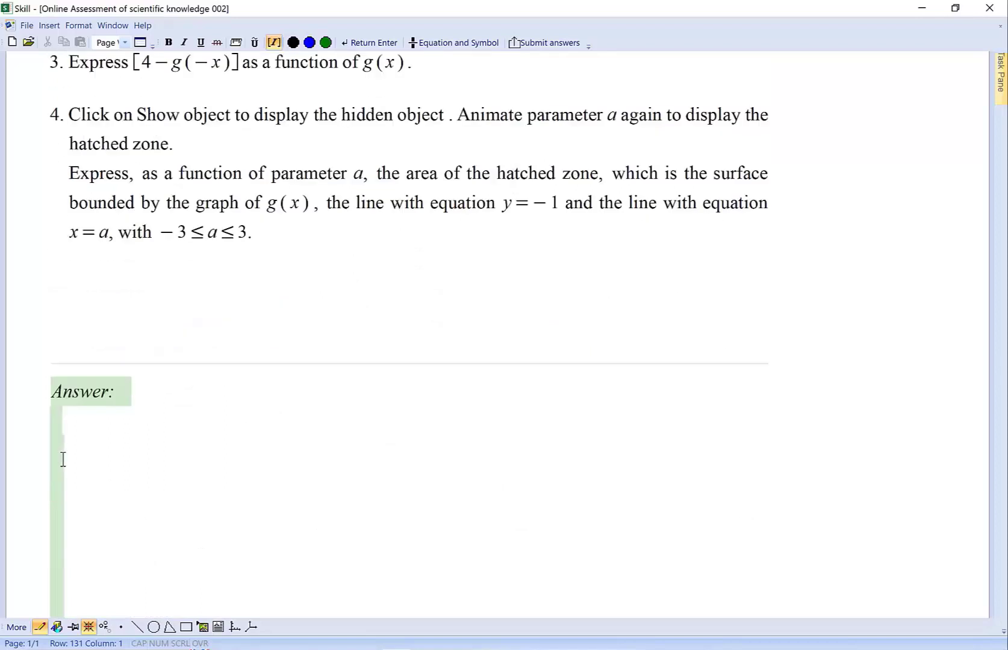
{"action": "scroll", "coordinate": [63, 459], "scroll_direction": "down", "scroll_amount": 7}
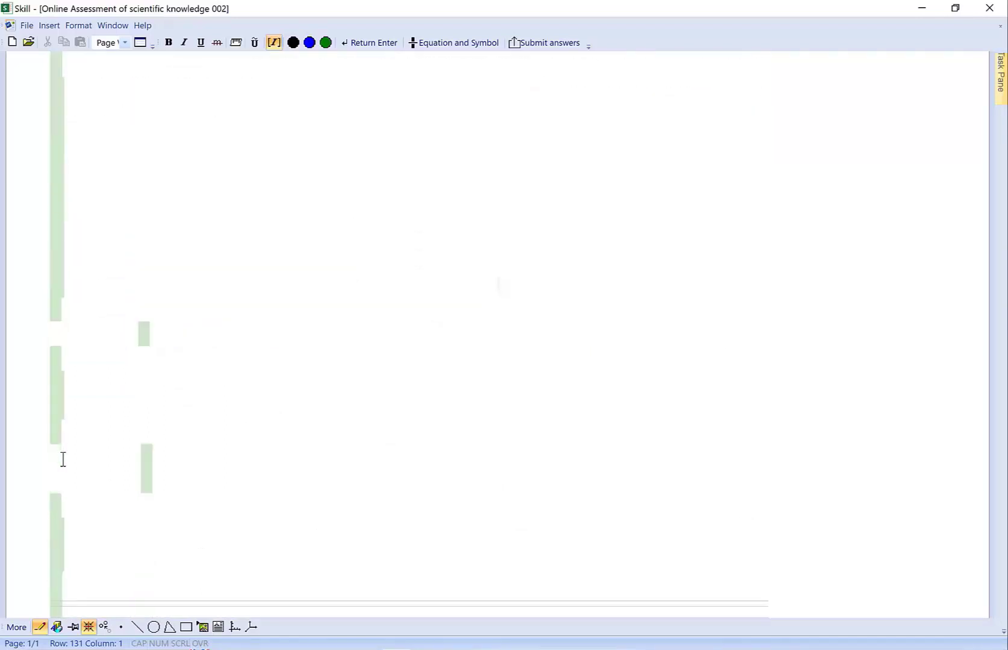
{"action": "scroll", "coordinate": [63, 459], "scroll_direction": "down", "scroll_amount": 5}
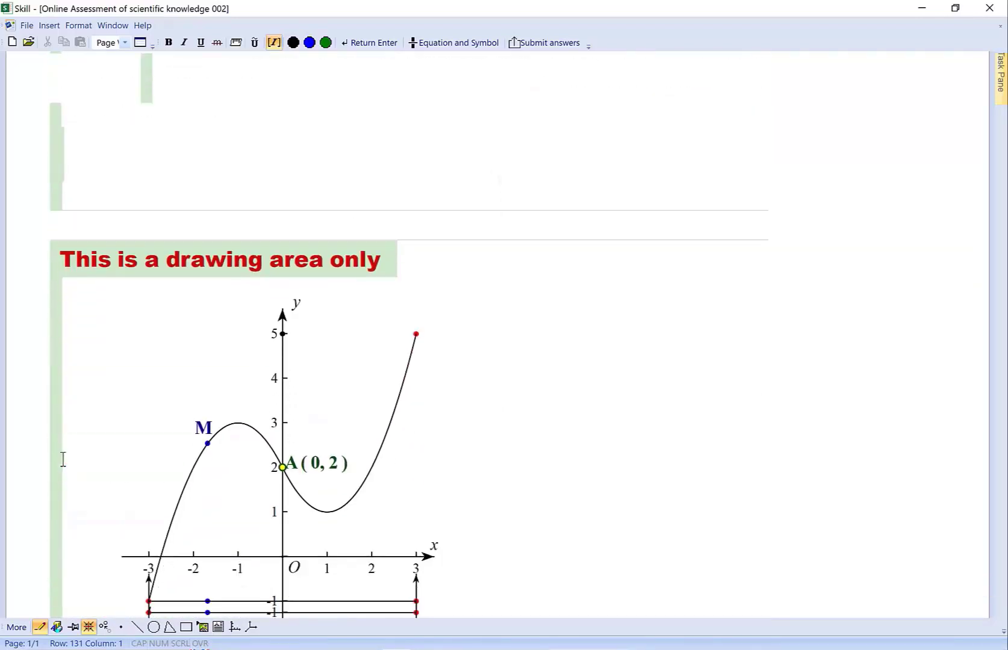
{"action": "scroll", "coordinate": [62, 459], "scroll_direction": "down", "scroll_amount": 1}
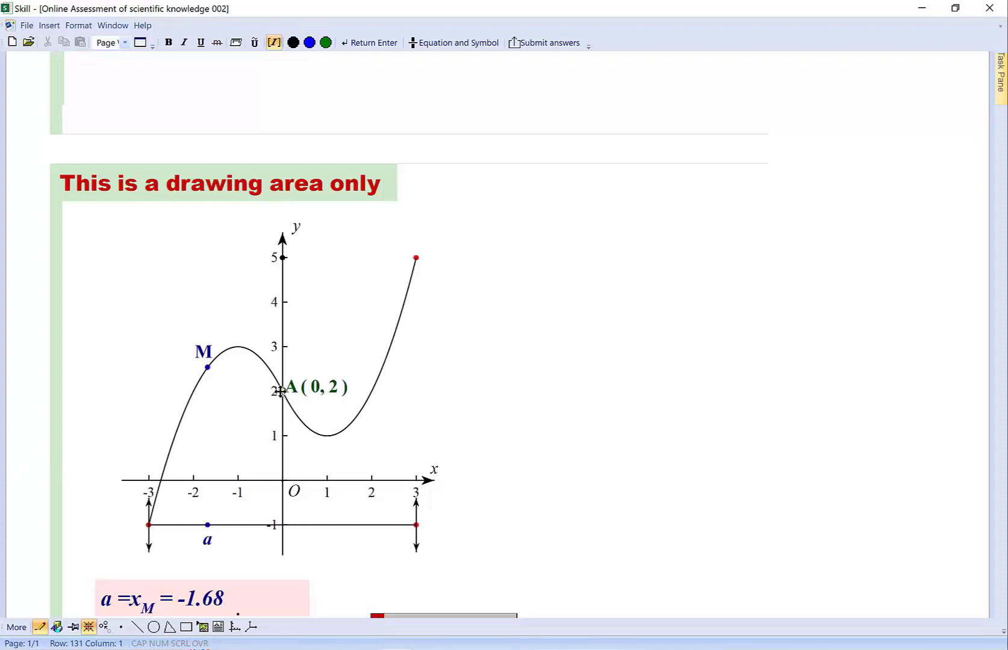
{"action": "left_click", "coordinate": [207, 367]}
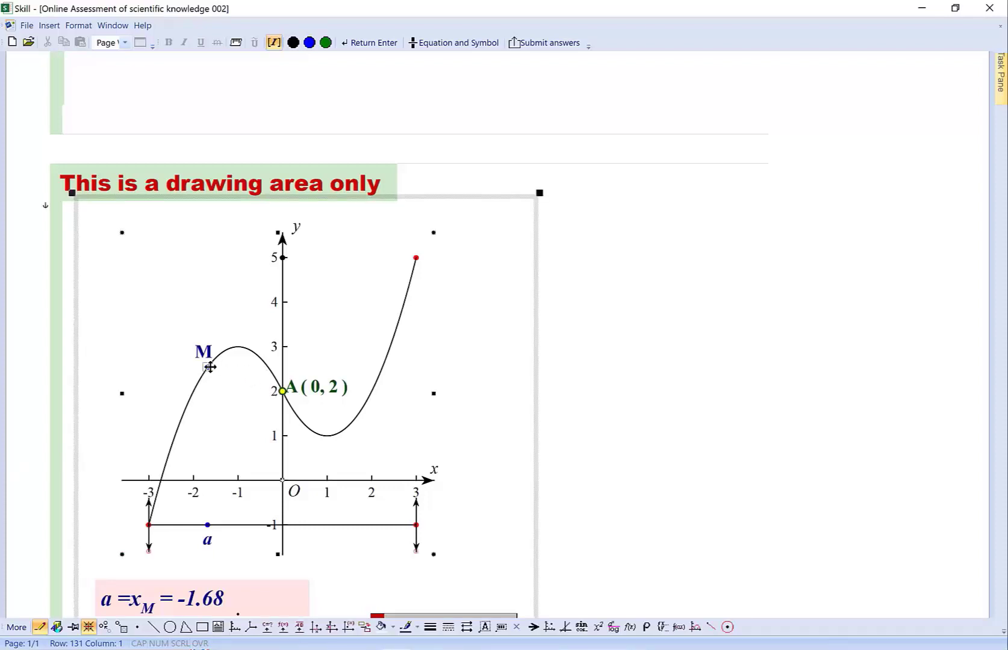
{"action": "left_click", "coordinate": [284, 395]}
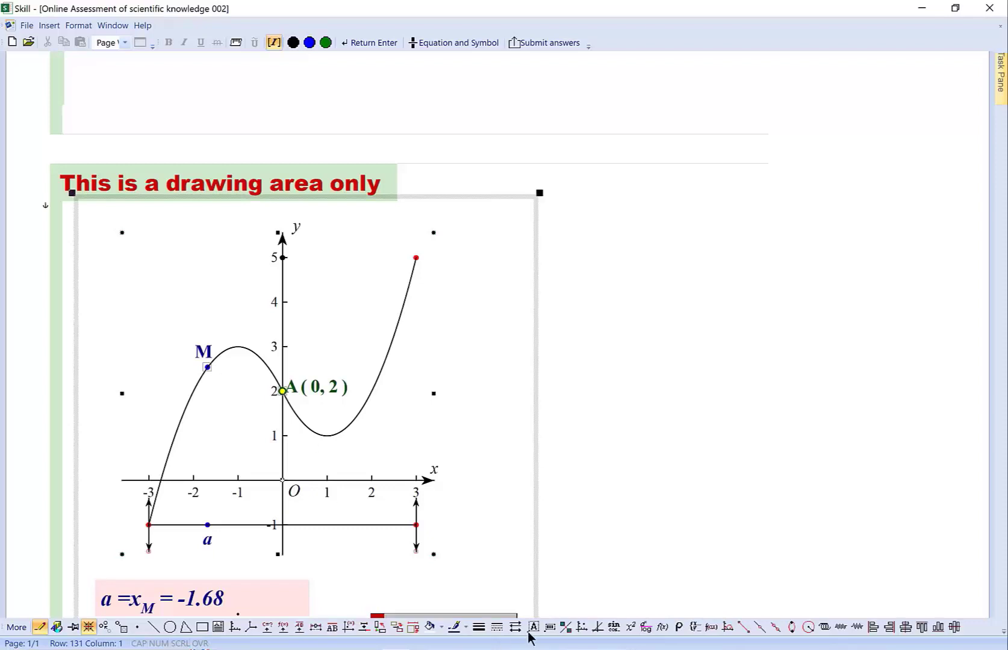
{"action": "left_click", "coordinate": [565, 628]}
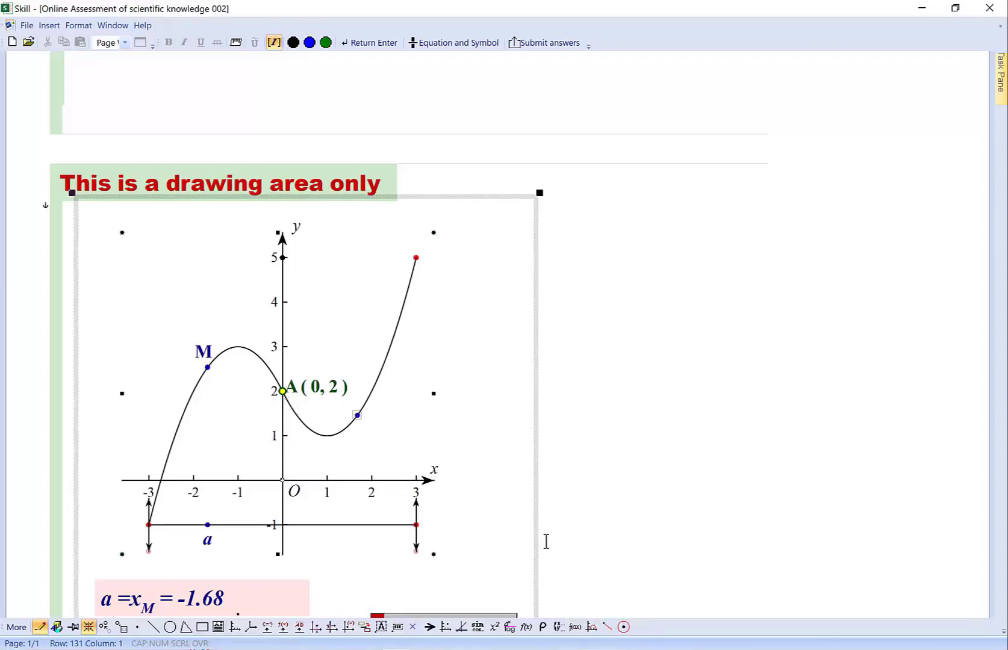
- Animate point M forward along the curve in the drawing area, stopping it just before point A
{"action": "scroll", "coordinate": [658, 480], "scroll_direction": "down", "scroll_amount": 3}
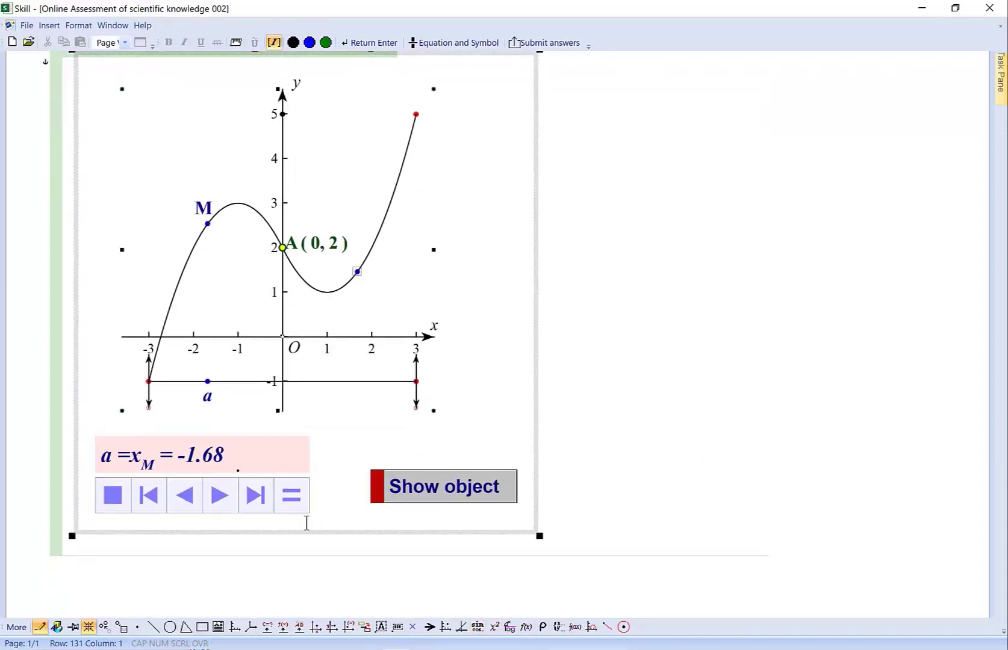
{"action": "left_click", "coordinate": [220, 495]}
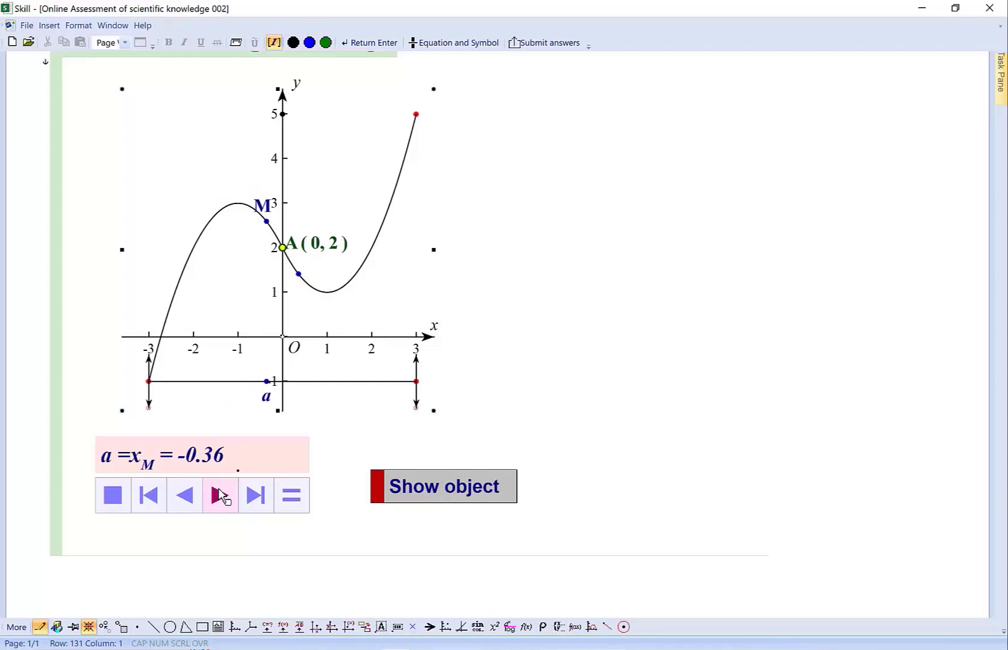
{"action": "left_click", "coordinate": [220, 495]}
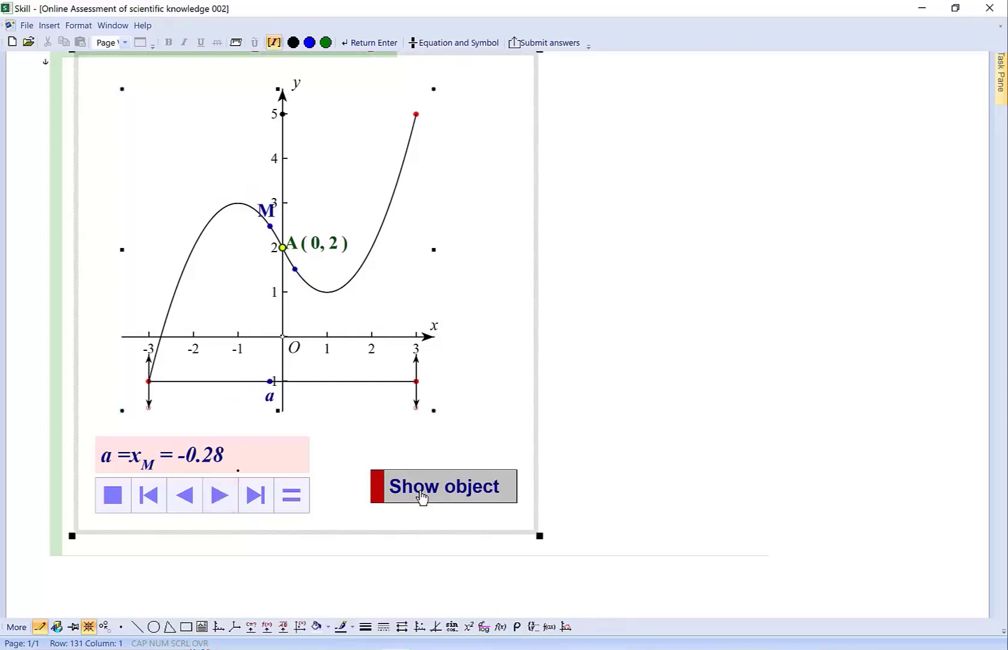
- Show the graph's hidden object and animate M forward again, stopping it just before x = 1
{"action": "left_click", "coordinate": [420, 497]}
{"action": "left_click", "coordinate": [225, 496]}
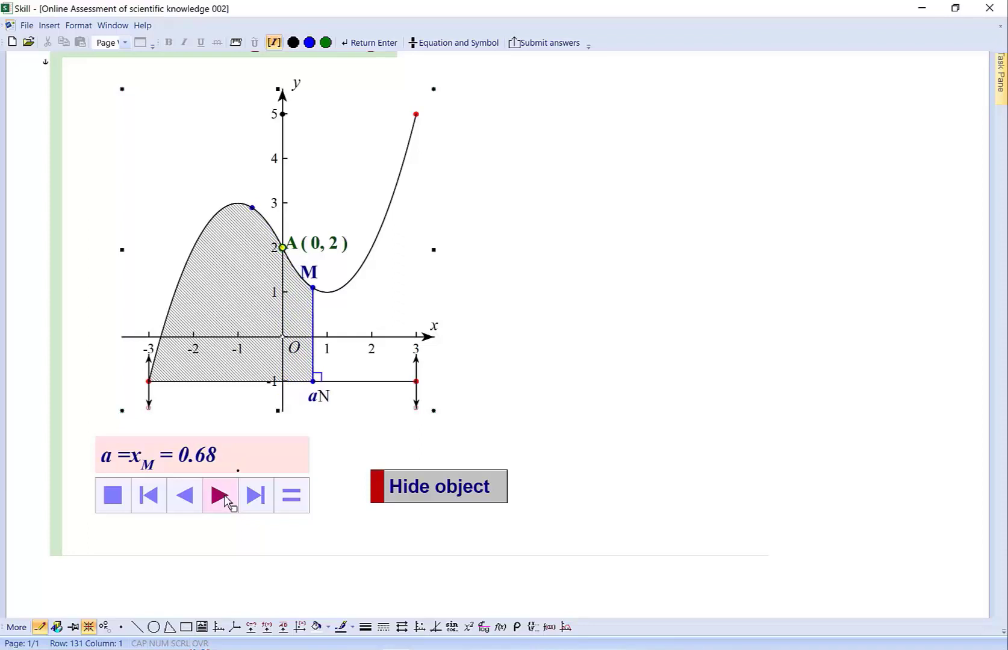
{"action": "left_click", "coordinate": [231, 503]}
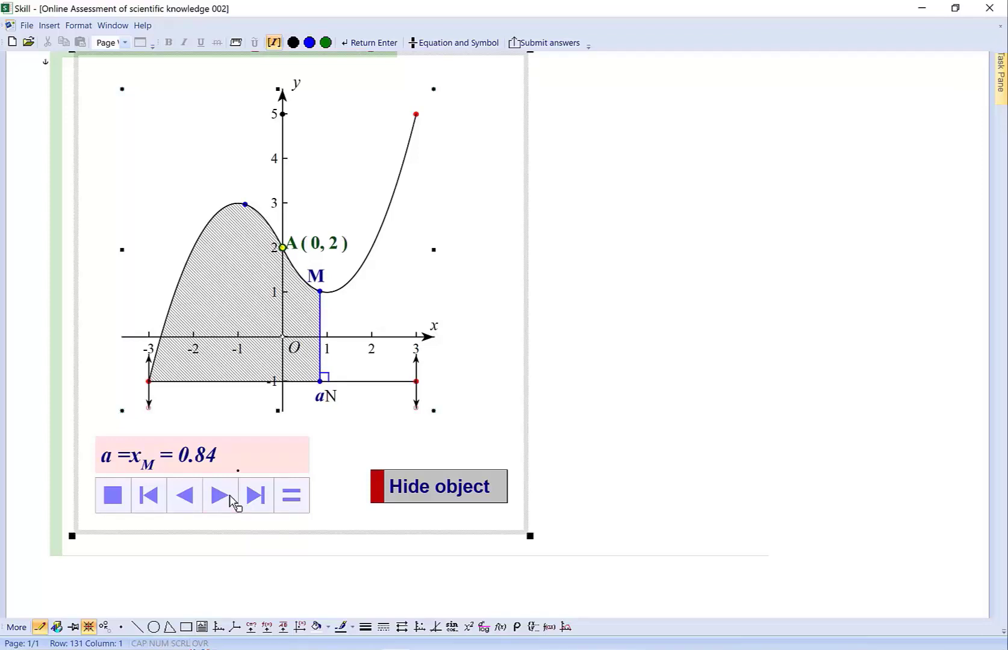
- Start submitting the answers and go to omitted question d (i) from the list of omitted questions
{"action": "scroll", "coordinate": [231, 503], "scroll_direction": "down", "scroll_amount": 5}
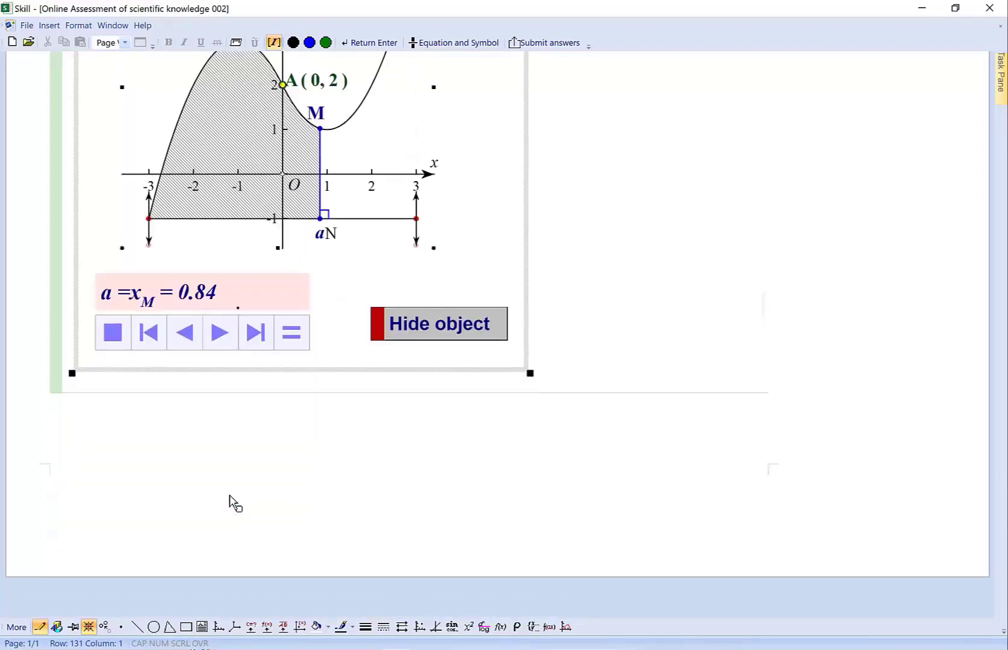
{"action": "scroll", "coordinate": [231, 503], "scroll_direction": "up", "scroll_amount": 1}
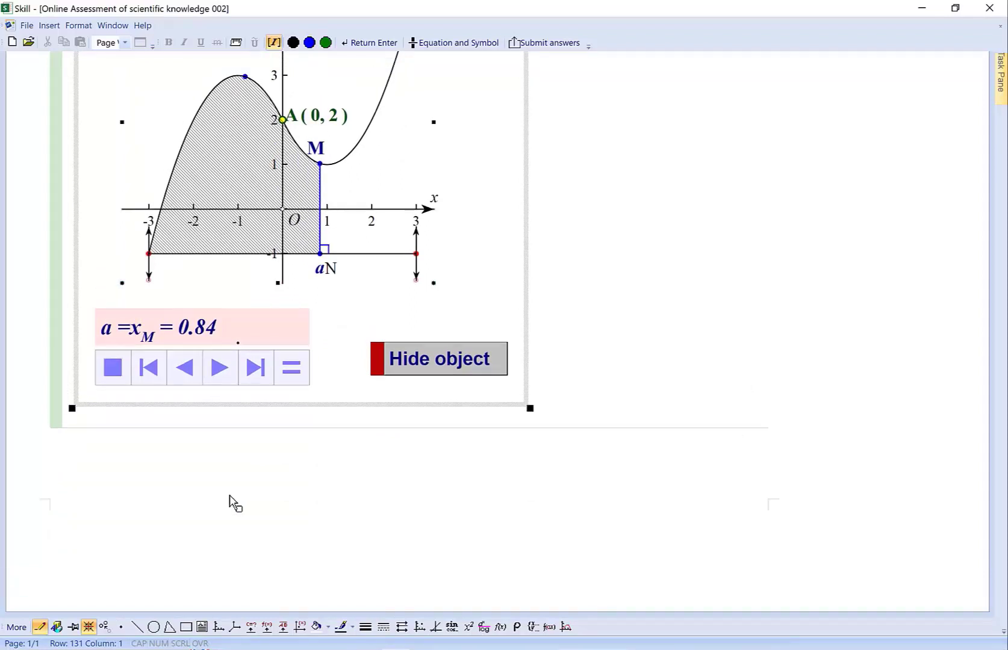
{"action": "scroll", "coordinate": [231, 503], "scroll_direction": "up", "scroll_amount": 15}
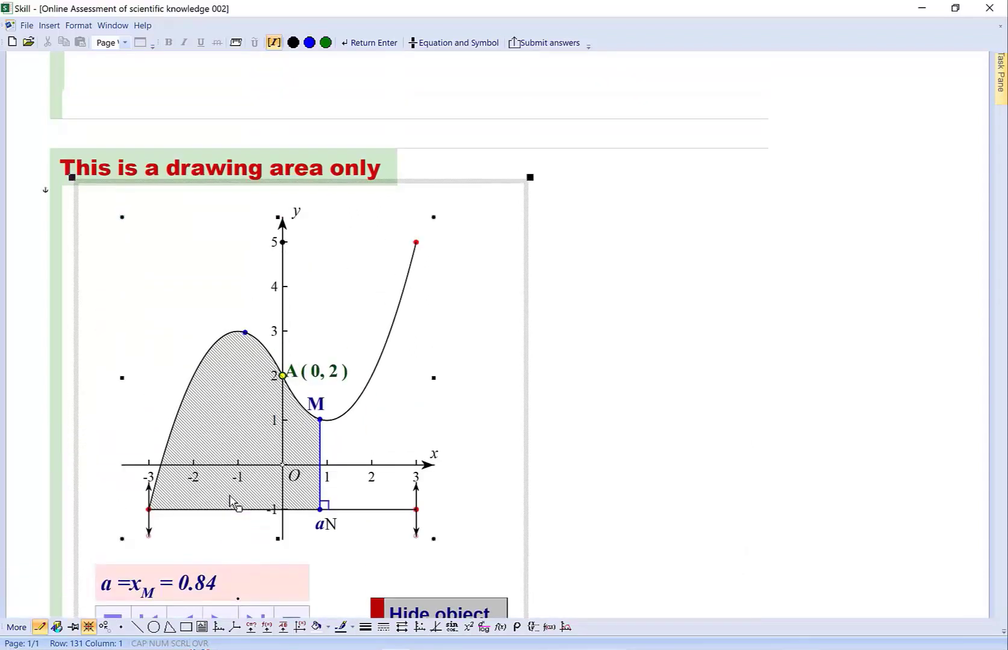
{"action": "scroll", "coordinate": [230, 503], "scroll_direction": "up", "scroll_amount": 1}
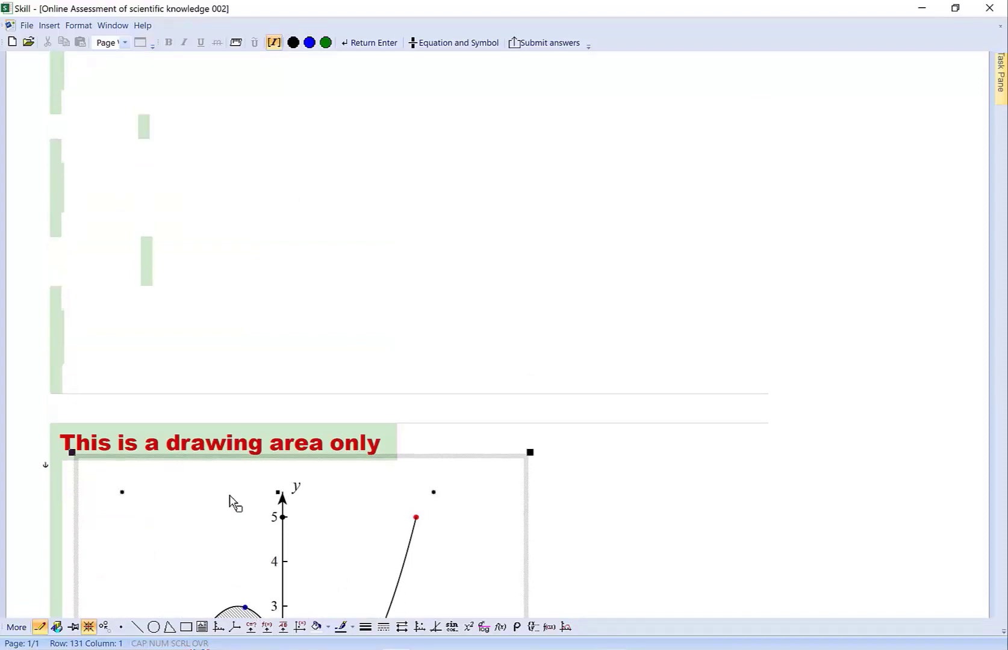
{"action": "scroll", "coordinate": [231, 503], "scroll_direction": "up", "scroll_amount": 4}
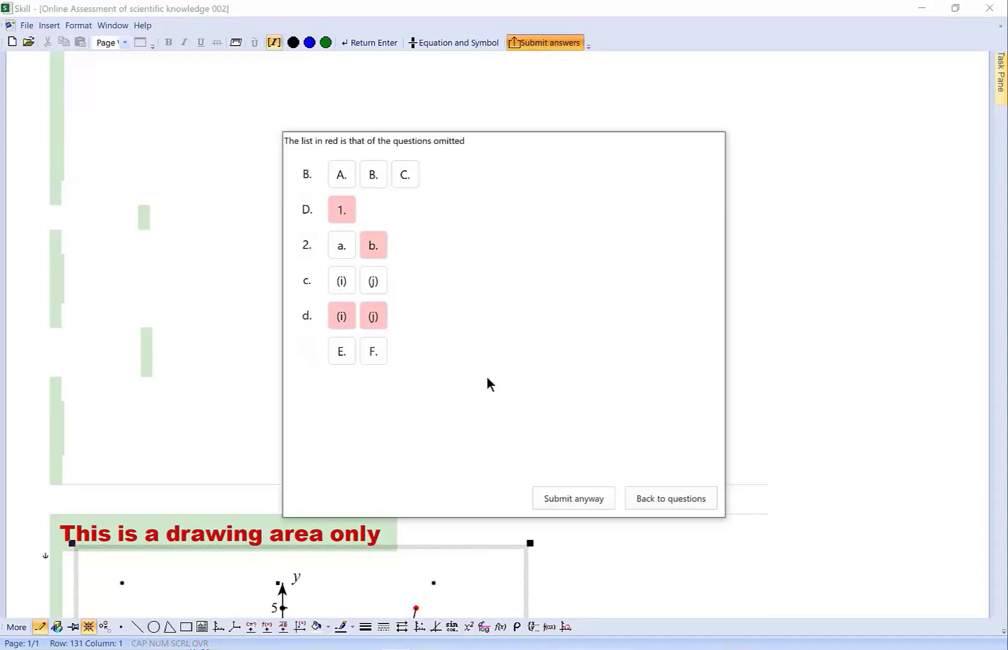
{"action": "left_click", "coordinate": [341, 317]}
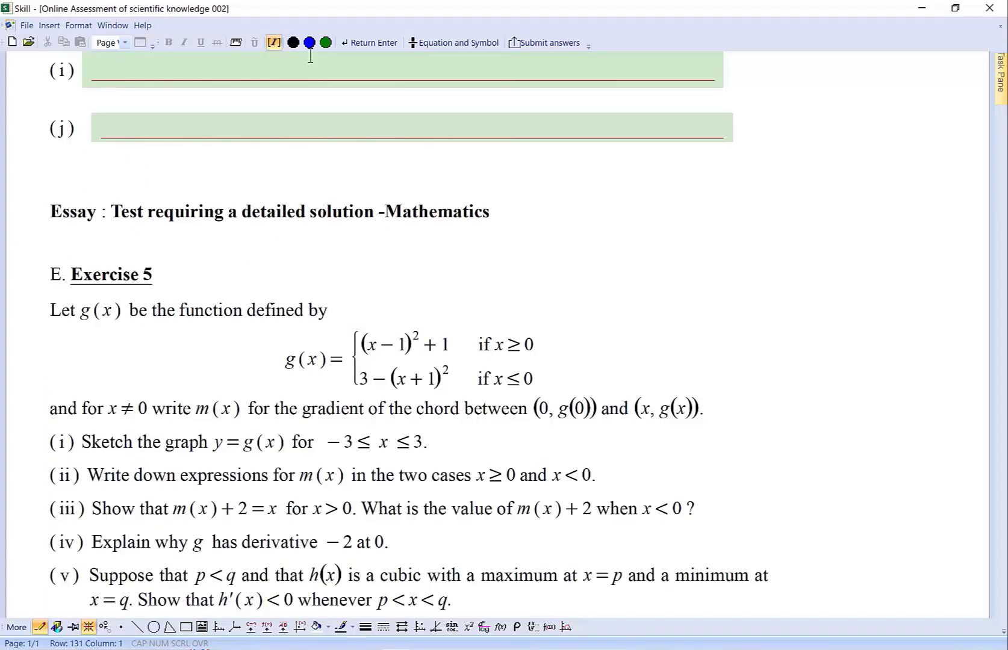
- Submit the assessment answers anyway, leaving the omitted questions blank, and dismiss the submission message
{"action": "left_click", "coordinate": [531, 44]}
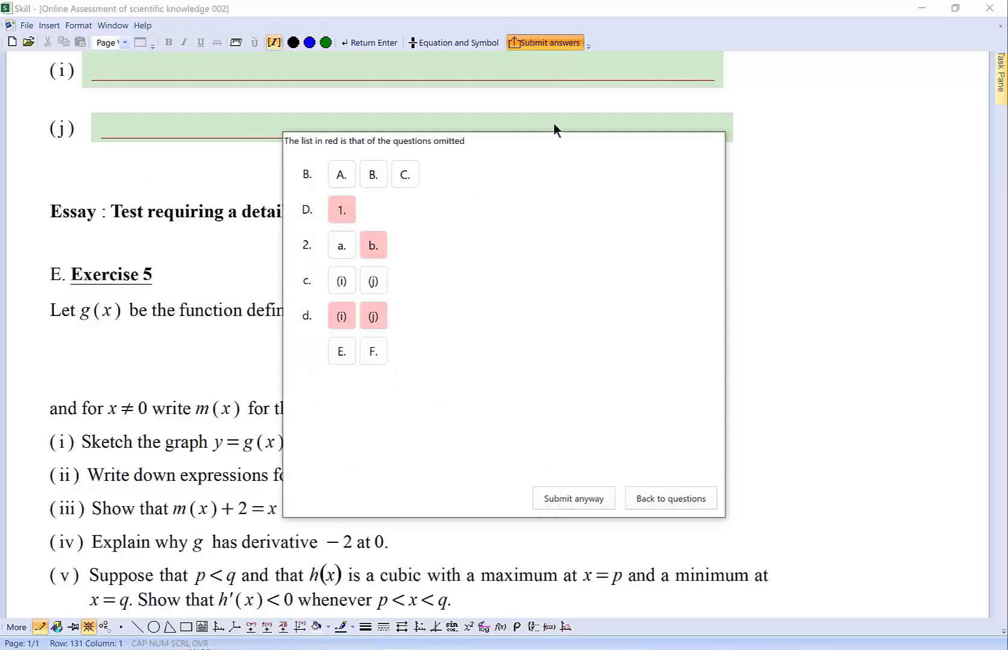
{"action": "left_click", "coordinate": [591, 511]}
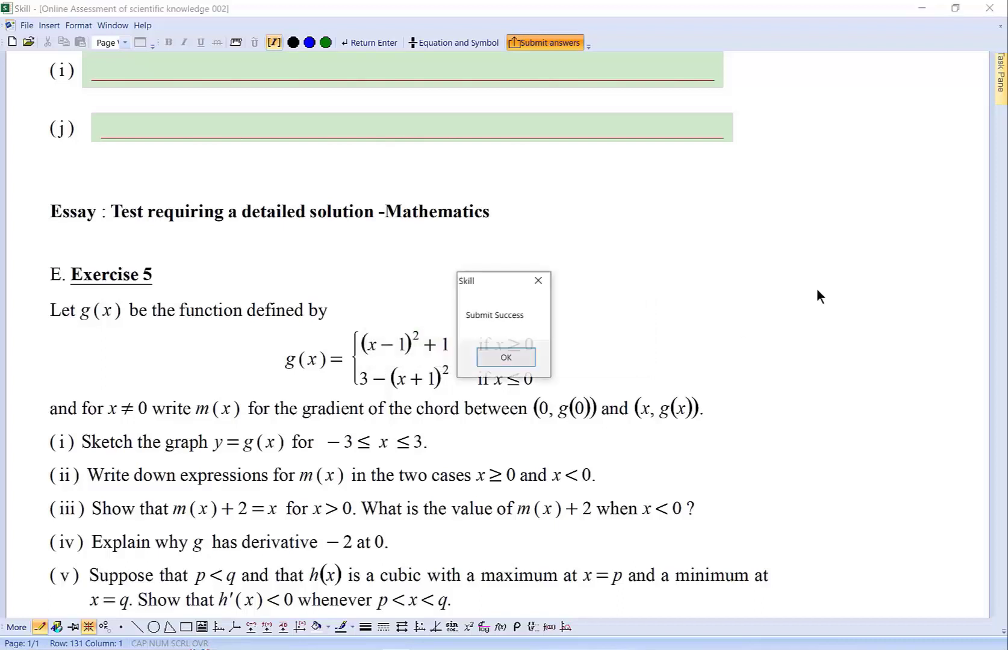
{"action": "left_click", "coordinate": [515, 355]}
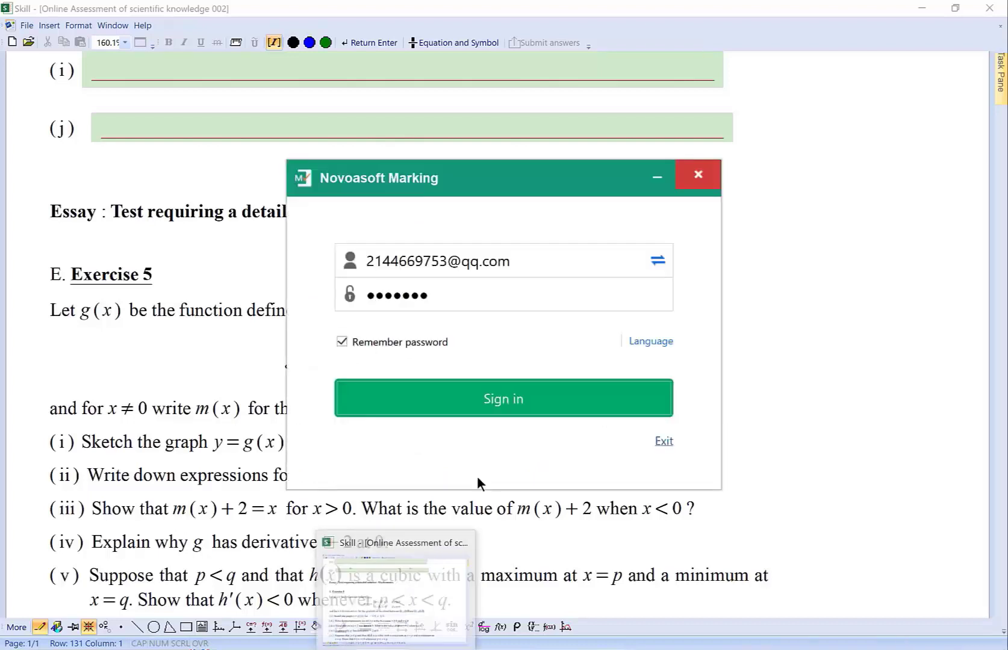
- Sign in to Novoasoft Marking with the remembered account and open student 1's Online Assessment of scientific knowledge 002
{"action": "left_click", "coordinate": [549, 404]}
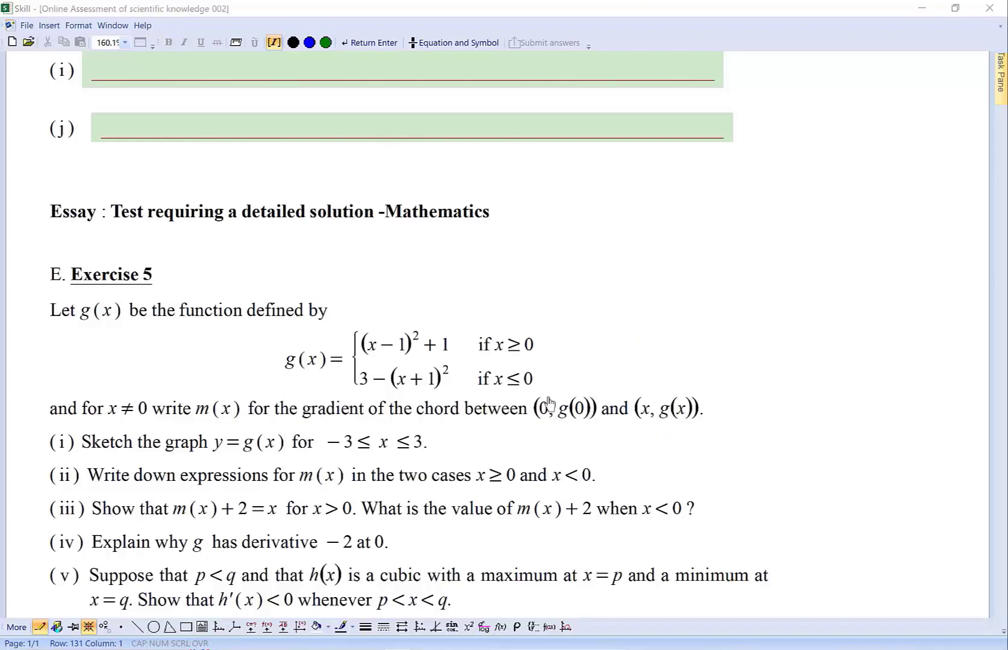
{"action": "left_click", "coordinate": [549, 398]}
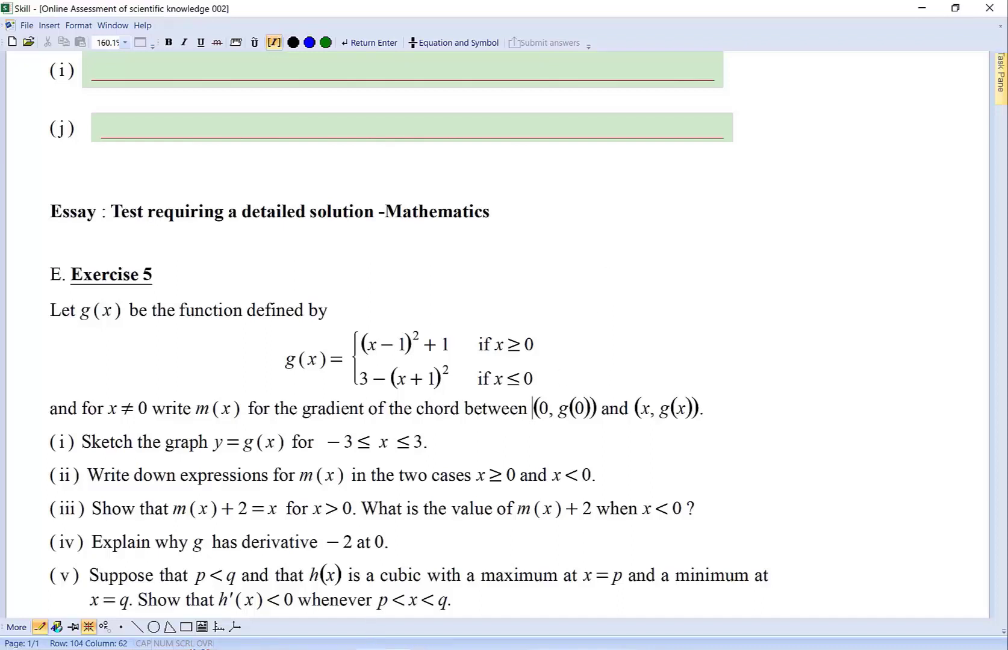
{"action": "left_click", "coordinate": [370, 649]}
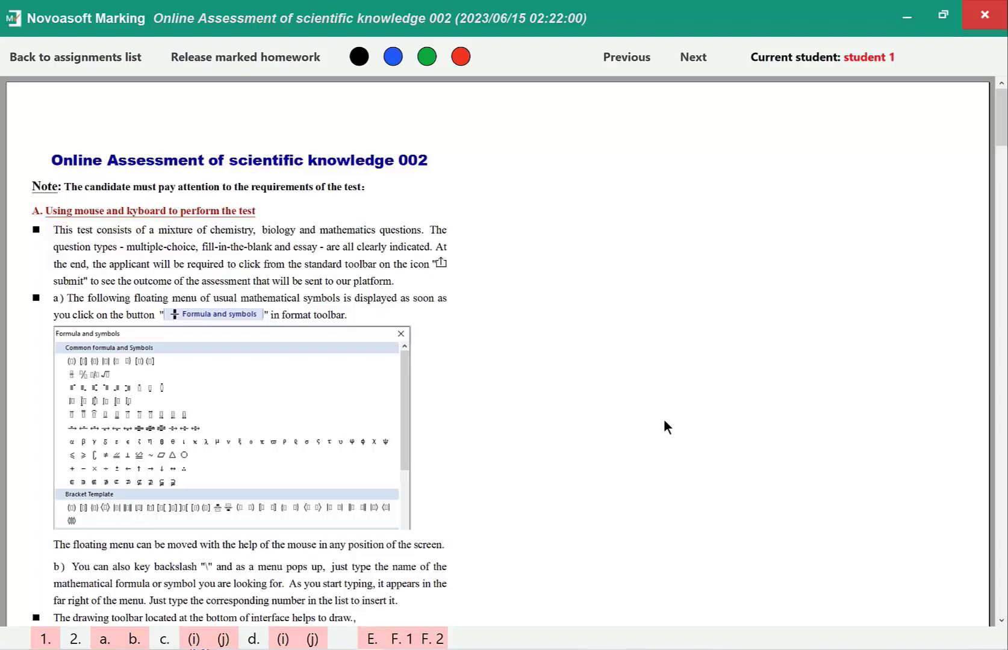
- Give the student's blank answer to Exercise 4 question 1 a score of 0
{"action": "scroll", "coordinate": [664, 421], "scroll_direction": "down", "scroll_amount": 6}
{"action": "scroll", "coordinate": [664, 418], "scroll_direction": "down", "scroll_amount": 3}
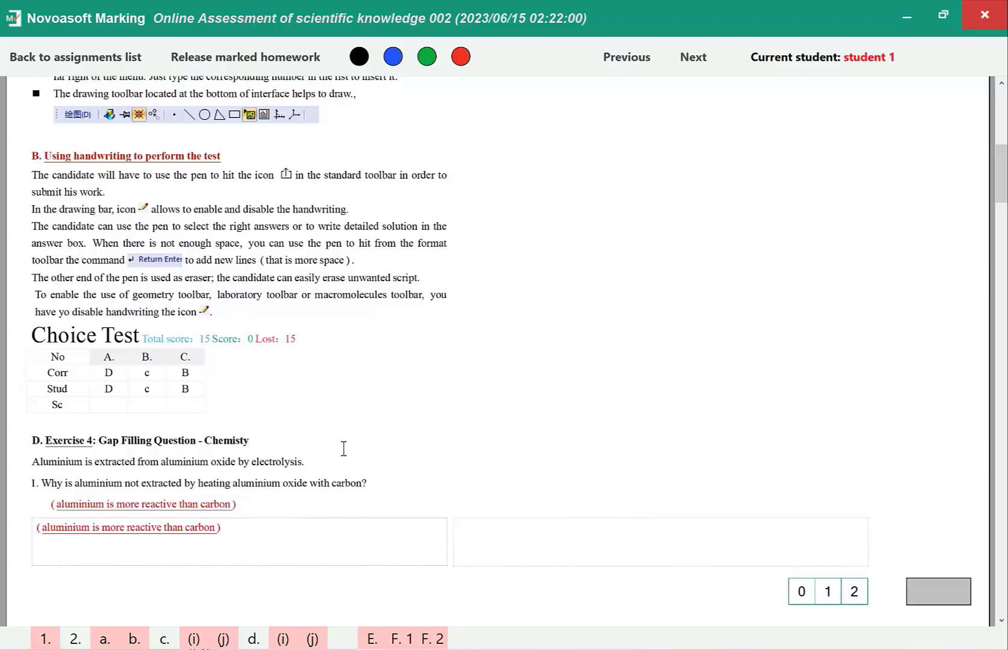
{"action": "scroll", "coordinate": [344, 449], "scroll_direction": "down", "scroll_amount": 1}
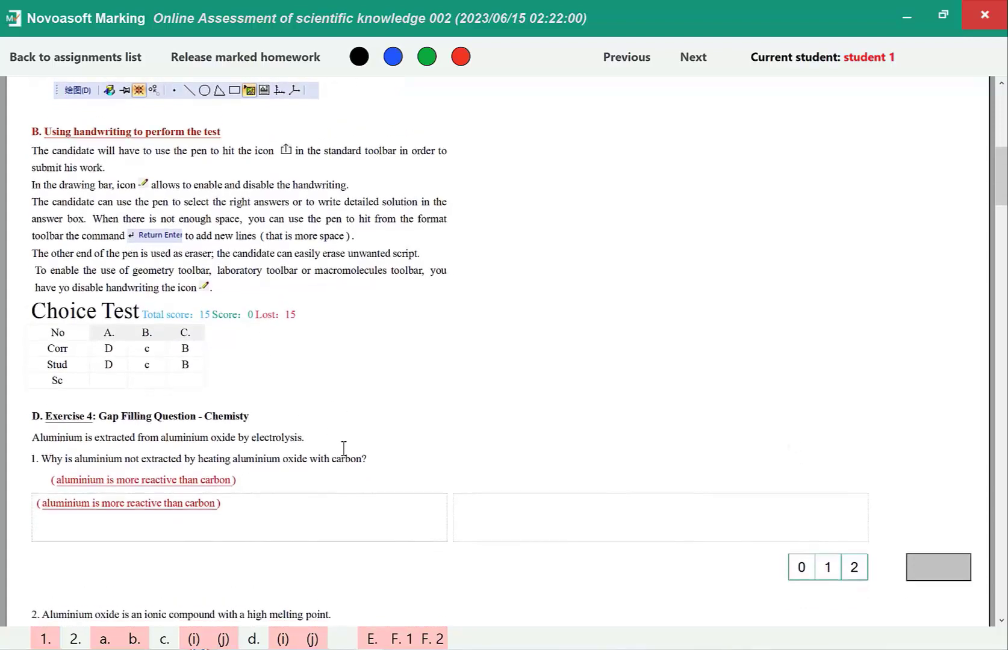
{"action": "scroll", "coordinate": [343, 448], "scroll_direction": "down", "scroll_amount": 2}
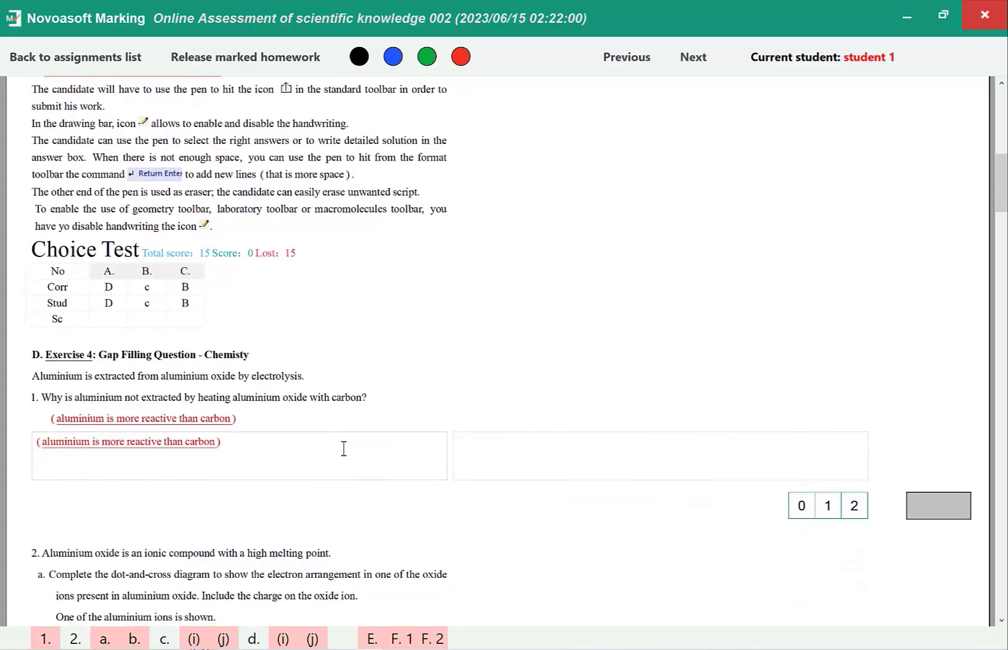
{"action": "scroll", "coordinate": [343, 449], "scroll_direction": "down", "scroll_amount": 1}
{"action": "scroll", "coordinate": [343, 448], "scroll_direction": "down", "scroll_amount": 3}
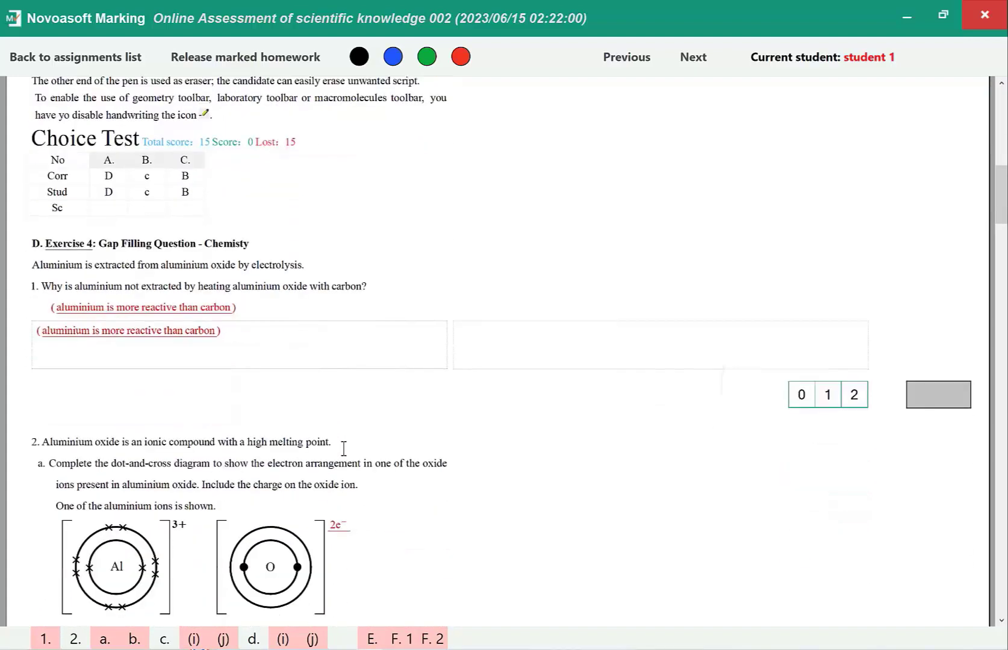
{"action": "scroll", "coordinate": [343, 449], "scroll_direction": "up", "scroll_amount": 1}
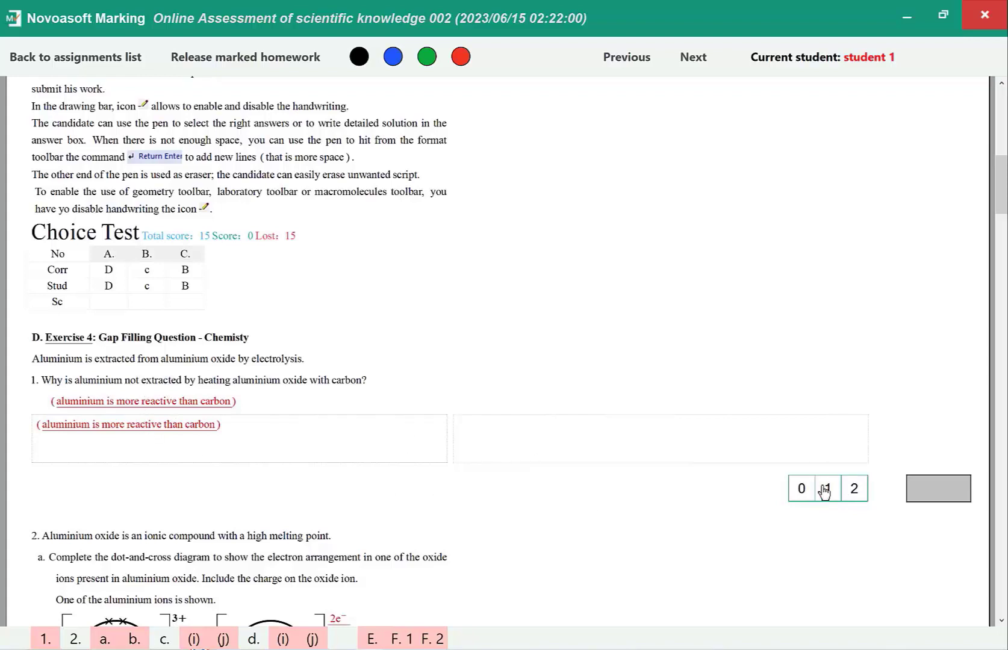
{"action": "left_click", "coordinate": [804, 489]}
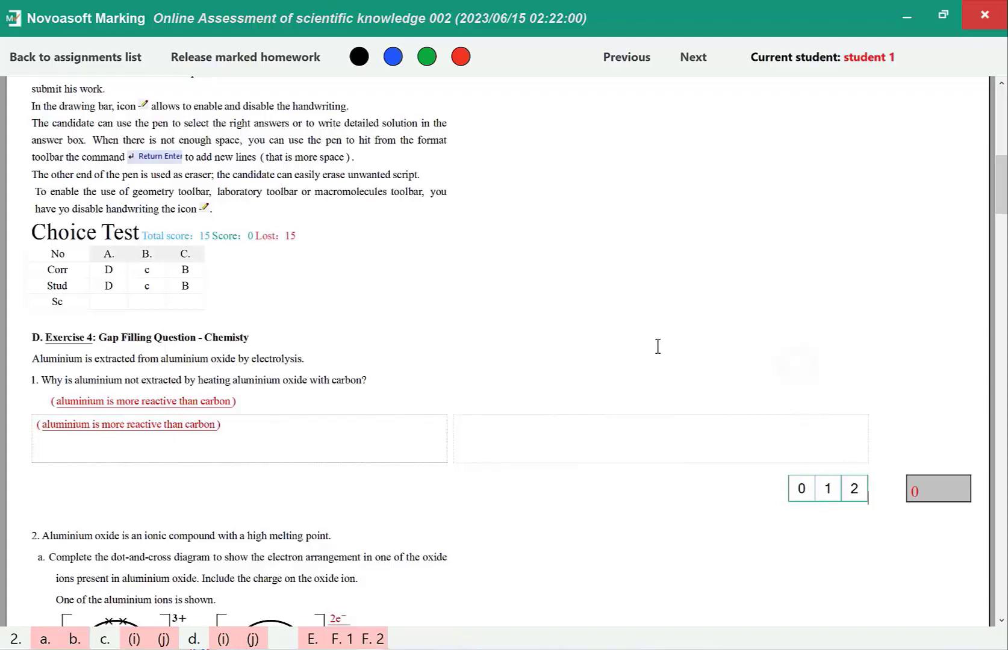
- Award 2 marks to the student's oxide ion charge answer in question 2a
{"action": "scroll", "coordinate": [658, 346], "scroll_direction": "down", "scroll_amount": 5}
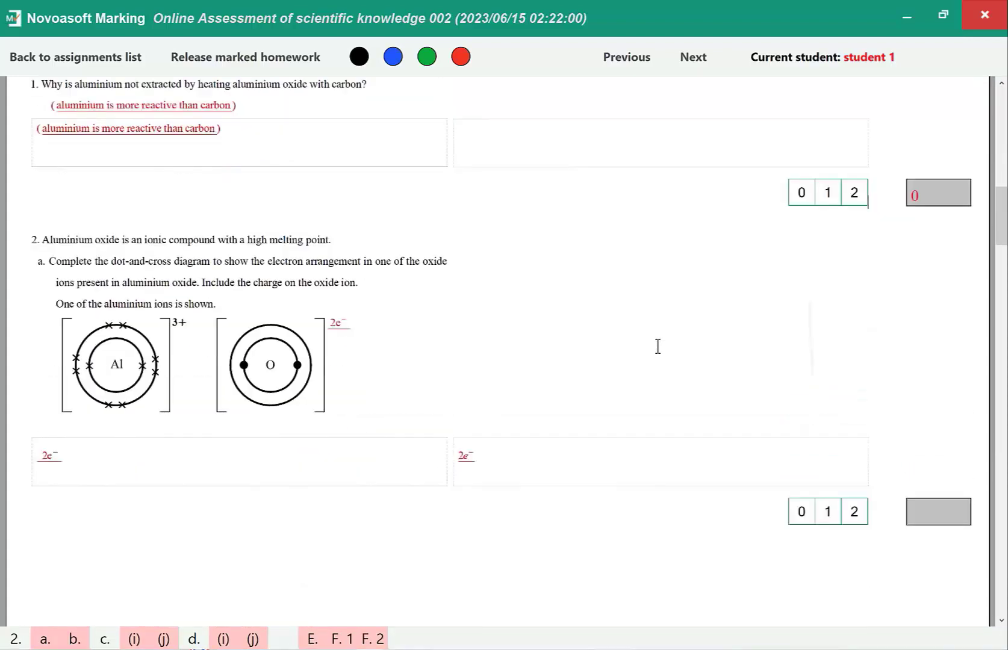
{"action": "scroll", "coordinate": [659, 346], "scroll_direction": "down", "scroll_amount": 1}
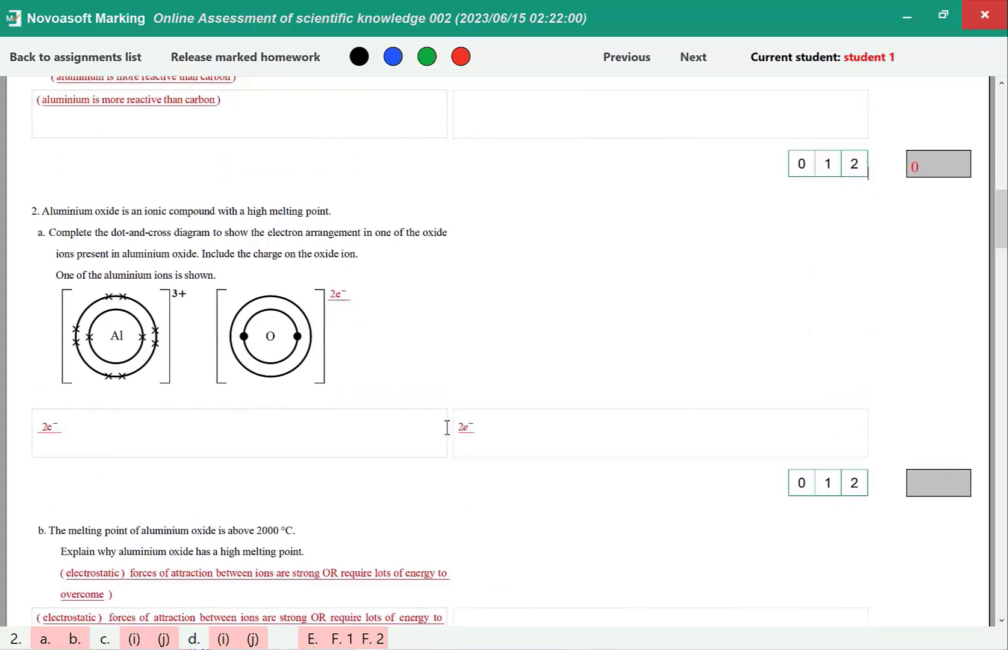
{"action": "left_click", "coordinate": [860, 487]}
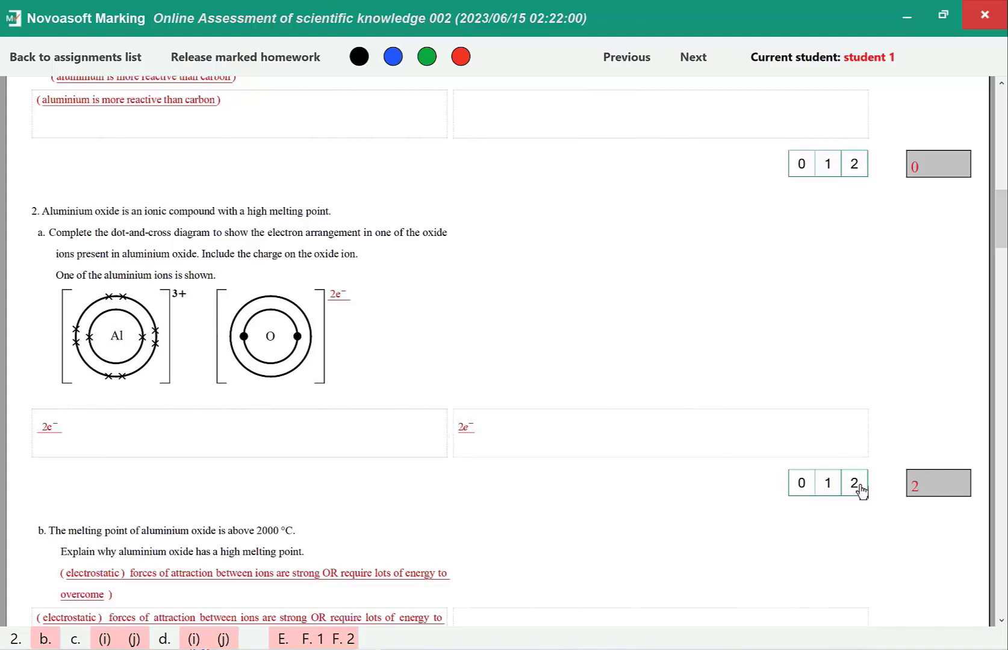
- Award 1 mark each to the handwritten answers for parts (i) and (j) of question c
{"action": "scroll", "coordinate": [860, 488], "scroll_direction": "down", "scroll_amount": 2}
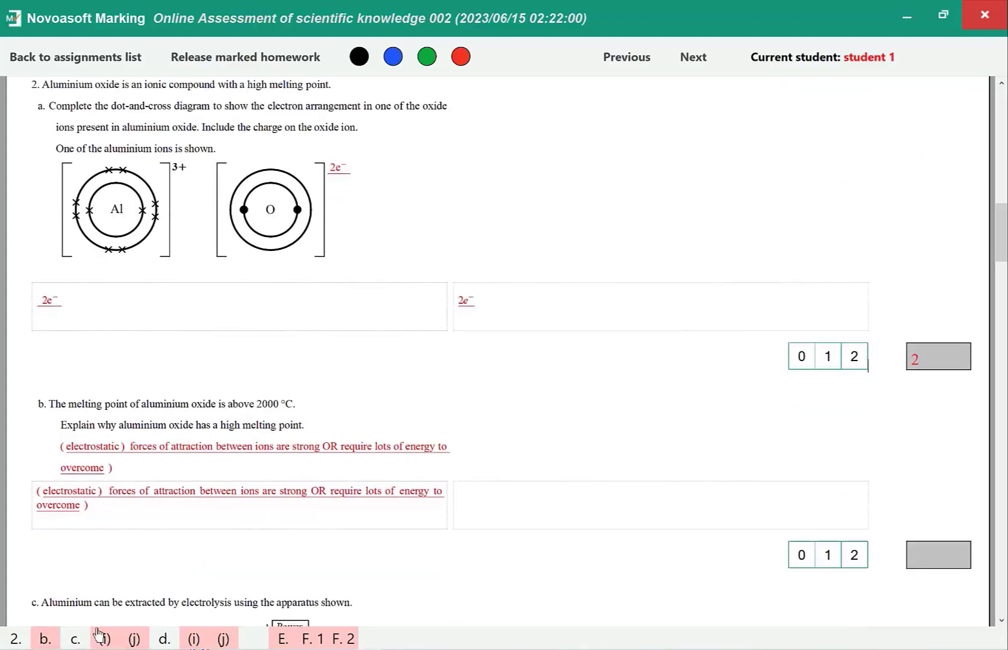
{"action": "scroll", "coordinate": [393, 599], "scroll_direction": "down", "scroll_amount": 5}
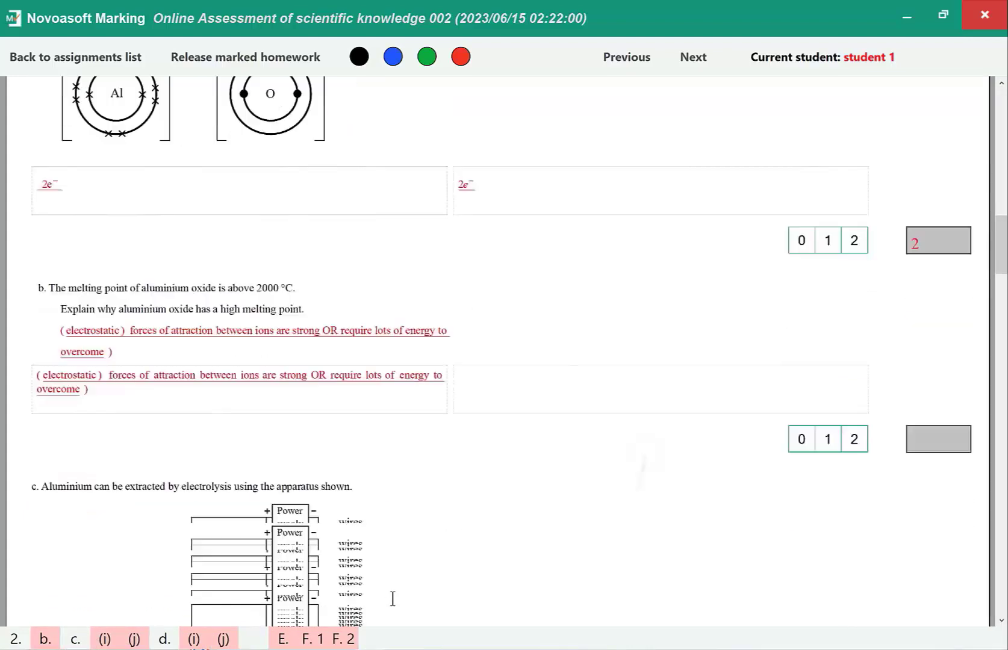
{"action": "scroll", "coordinate": [393, 599], "scroll_direction": "down", "scroll_amount": 4}
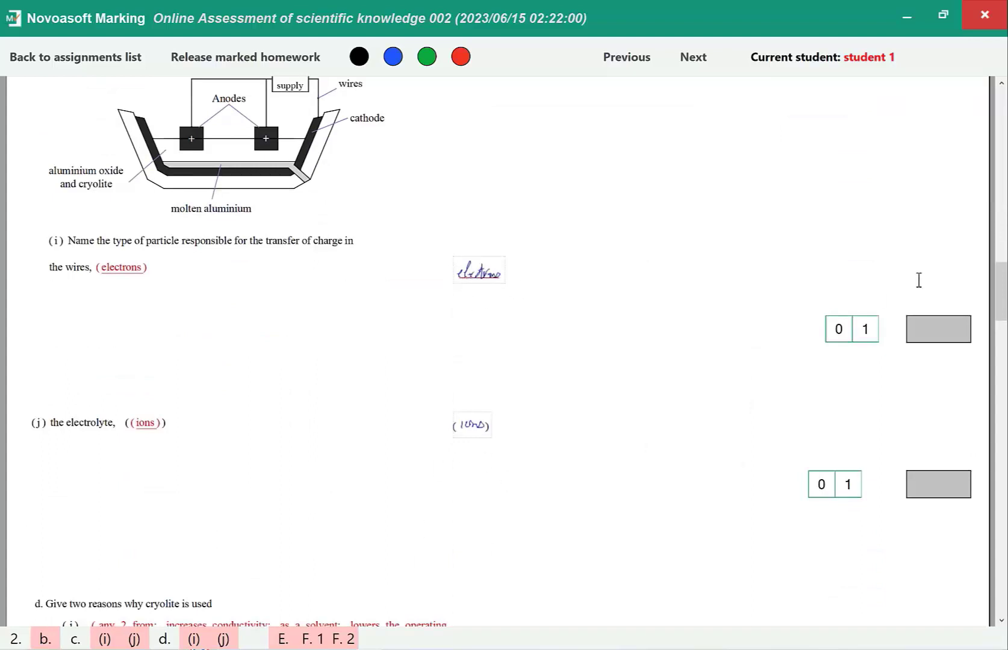
{"action": "left_click", "coordinate": [868, 330]}
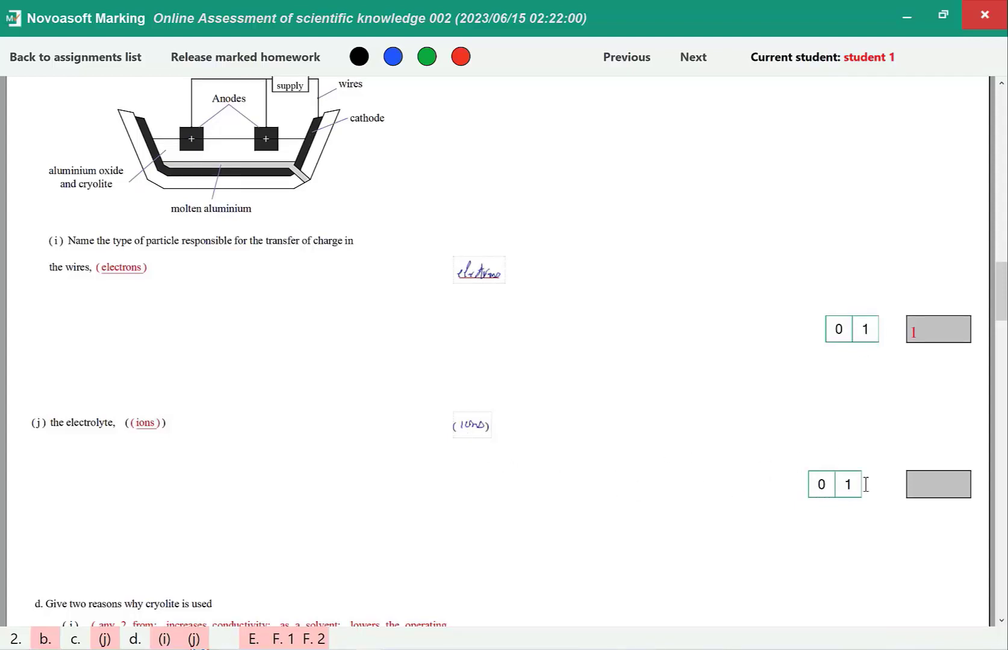
{"action": "left_click", "coordinate": [848, 487]}
- Give the blank answers to parts (i) and (j) of question d a score of 0 each
{"action": "scroll", "coordinate": [849, 491], "scroll_direction": "down", "scroll_amount": 5}
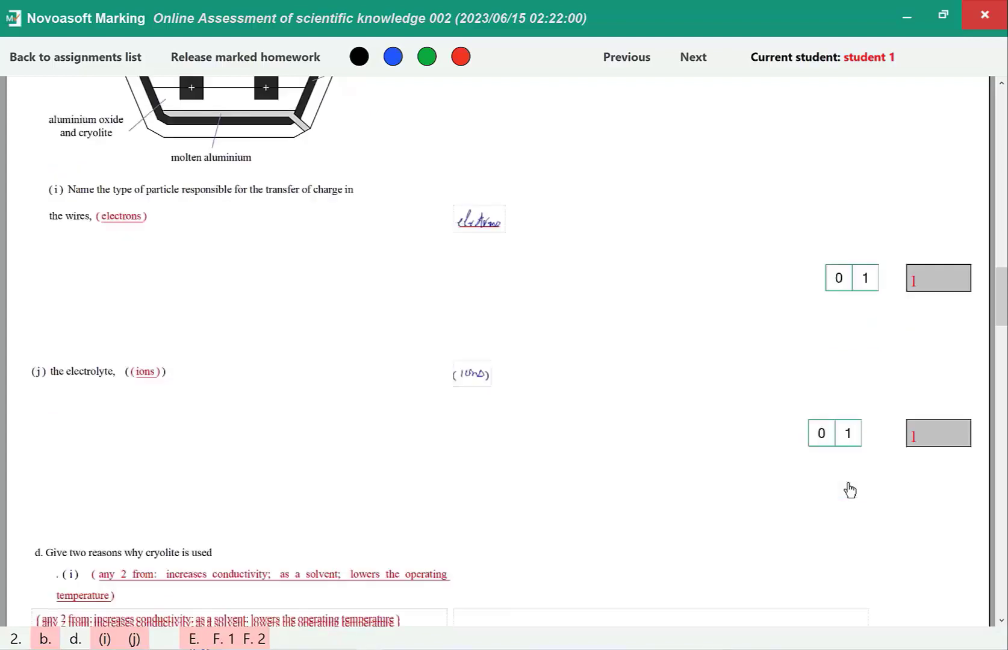
{"action": "scroll", "coordinate": [849, 489], "scroll_direction": "down", "scroll_amount": 2}
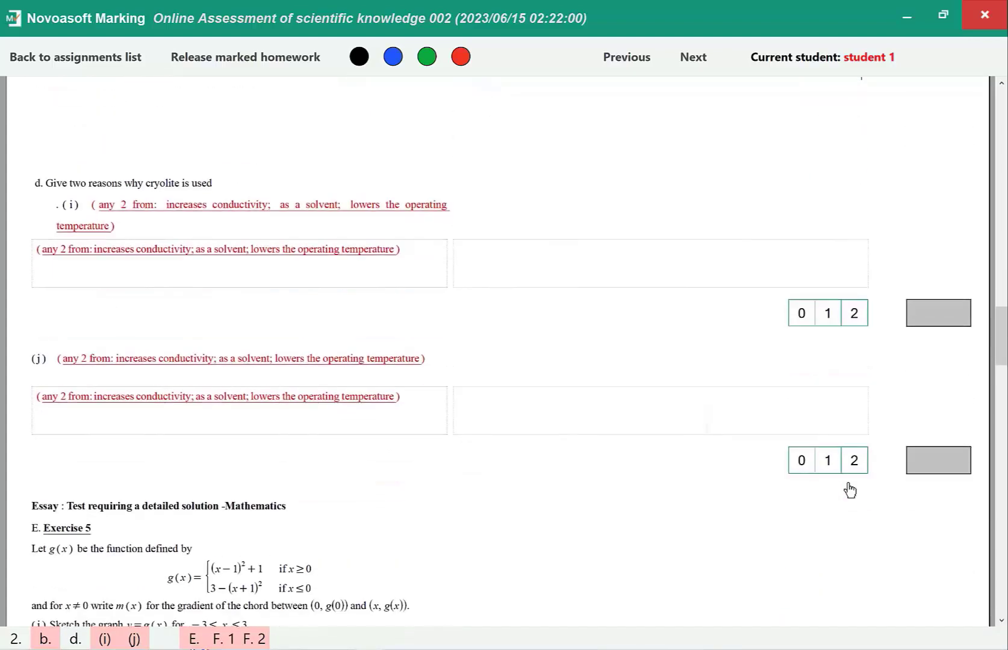
{"action": "left_click", "coordinate": [806, 326]}
{"action": "left_click", "coordinate": [807, 463]}
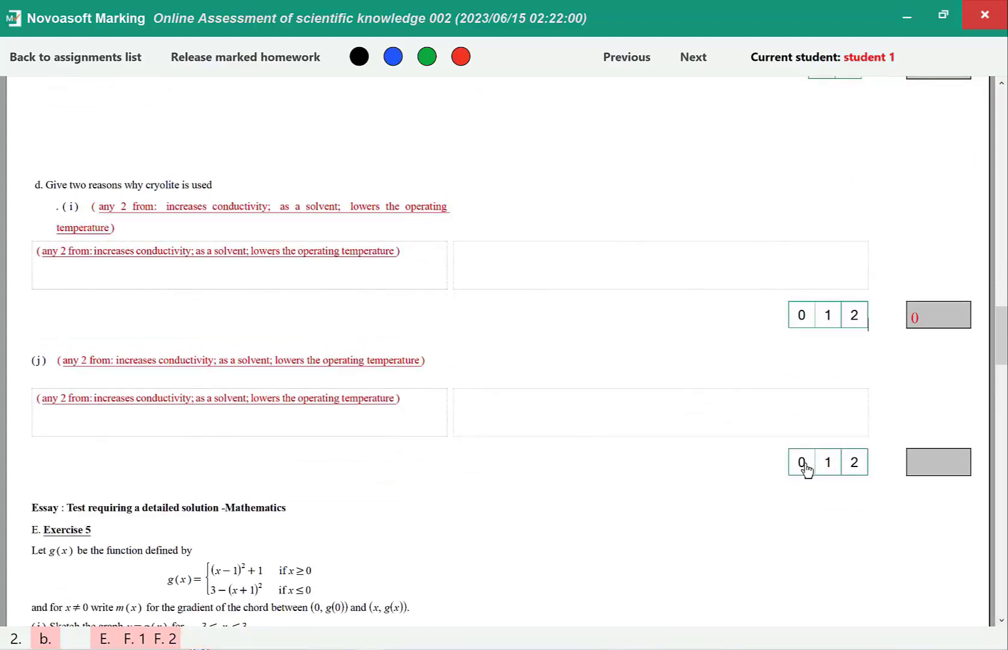
- Award 3 marks to the student's handwritten answer for Exercise 5
{"action": "scroll", "coordinate": [700, 420], "scroll_direction": "down", "scroll_amount": 5}
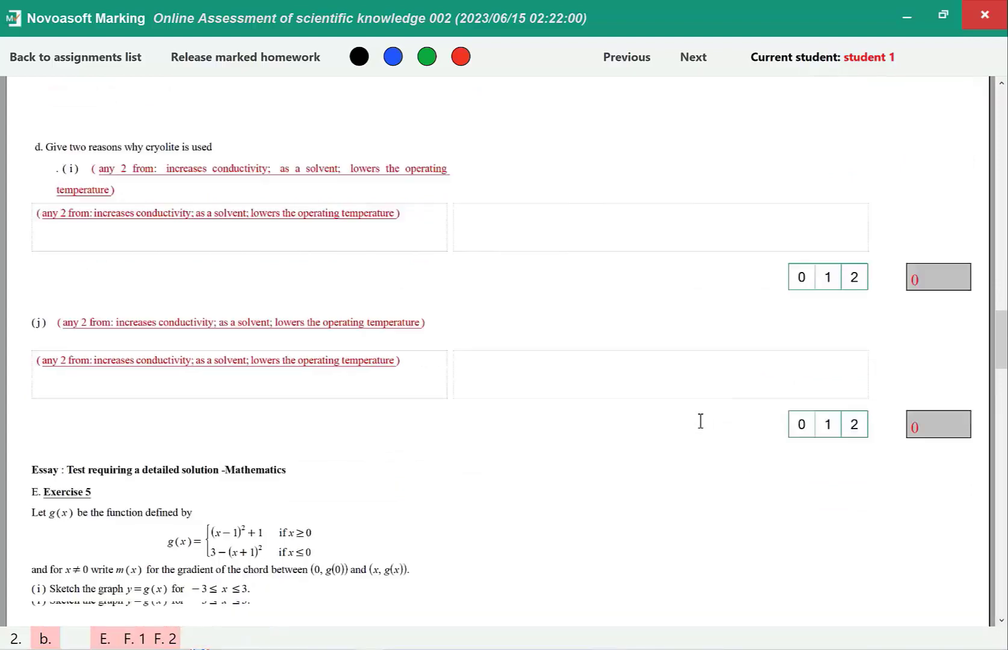
{"action": "scroll", "coordinate": [700, 421], "scroll_direction": "down", "scroll_amount": 3}
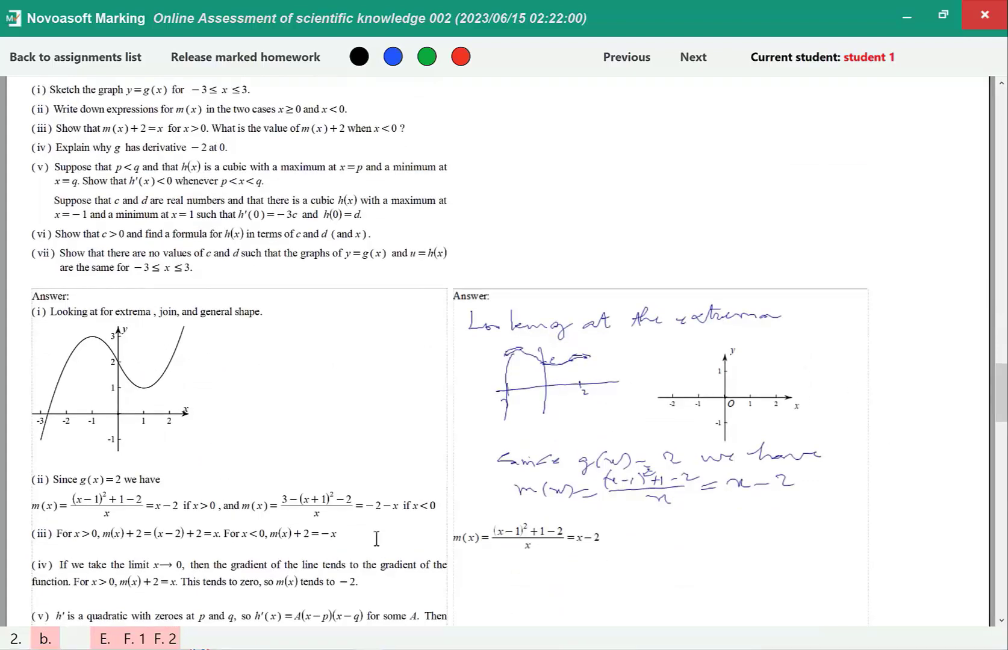
{"action": "scroll", "coordinate": [365, 539], "scroll_direction": "down", "scroll_amount": 4}
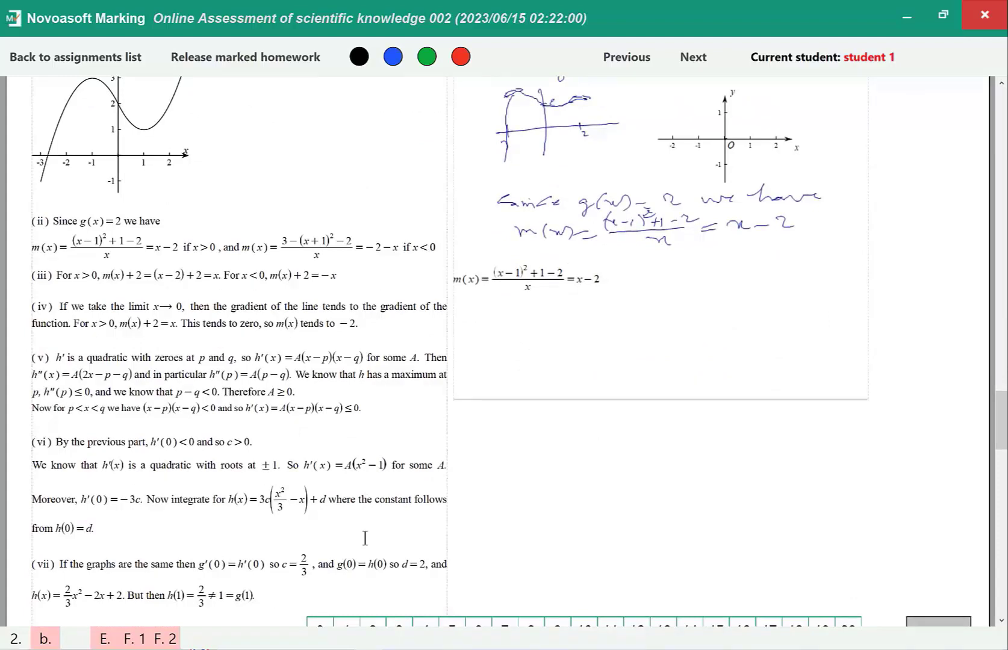
{"action": "scroll", "coordinate": [365, 538], "scroll_direction": "down", "scroll_amount": 3}
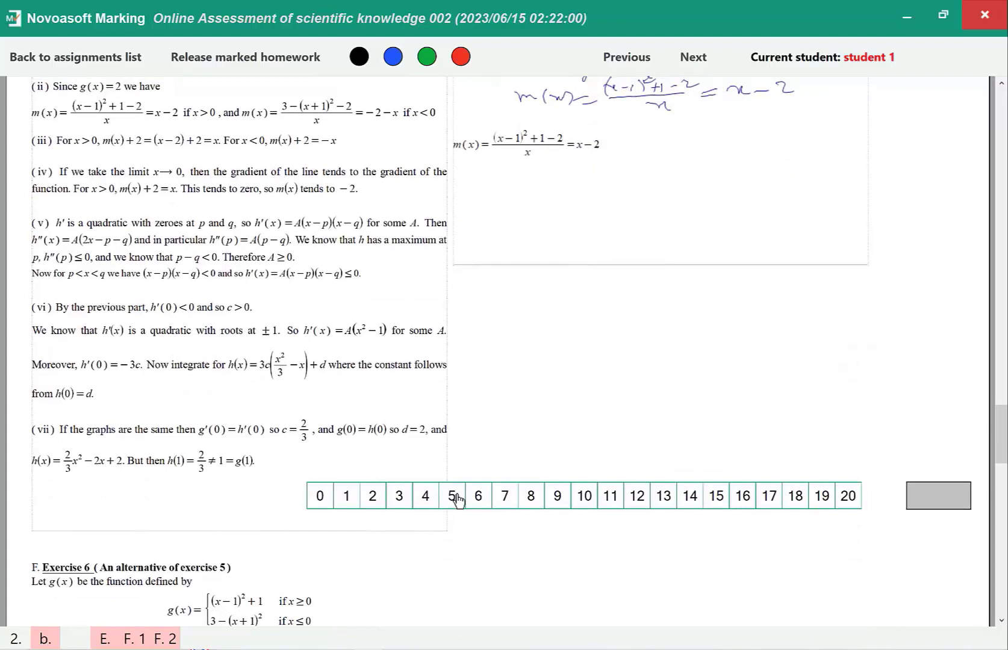
{"action": "left_click", "coordinate": [401, 501]}
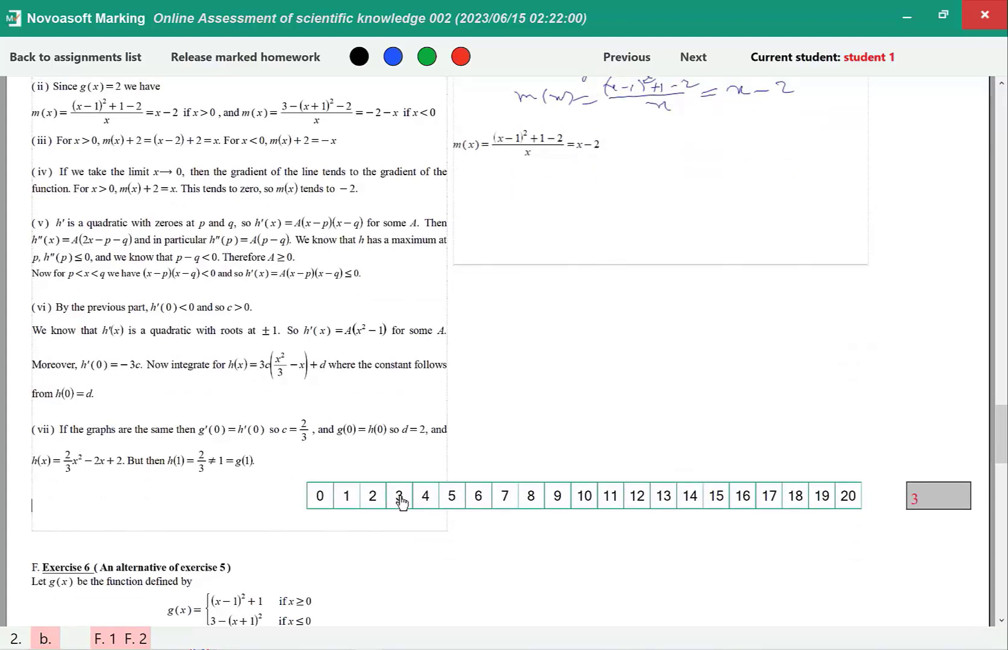
- Award 5 marks to the student's written-answer section of Exercise 6
{"action": "scroll", "coordinate": [476, 546], "scroll_direction": "down", "scroll_amount": 6}
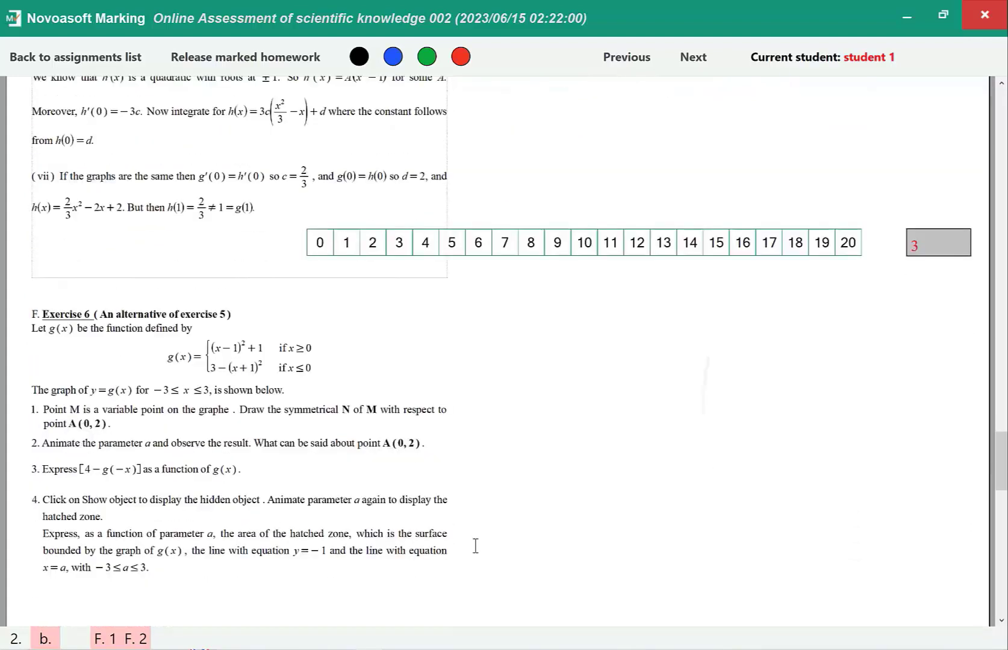
{"action": "scroll", "coordinate": [476, 546], "scroll_direction": "down", "scroll_amount": 2}
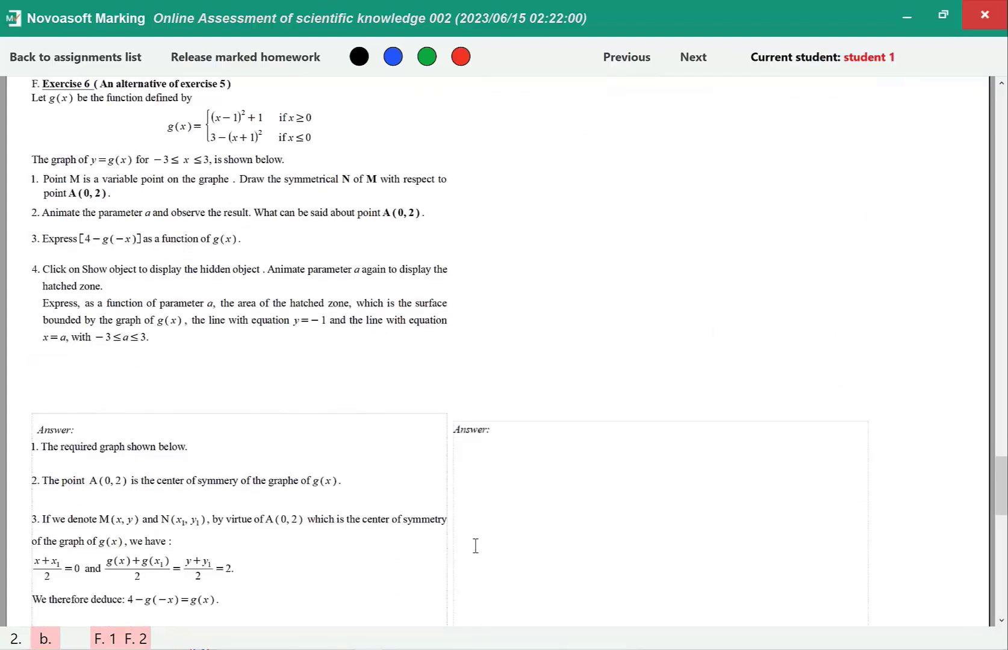
{"action": "scroll", "coordinate": [476, 547], "scroll_direction": "down", "scroll_amount": 3}
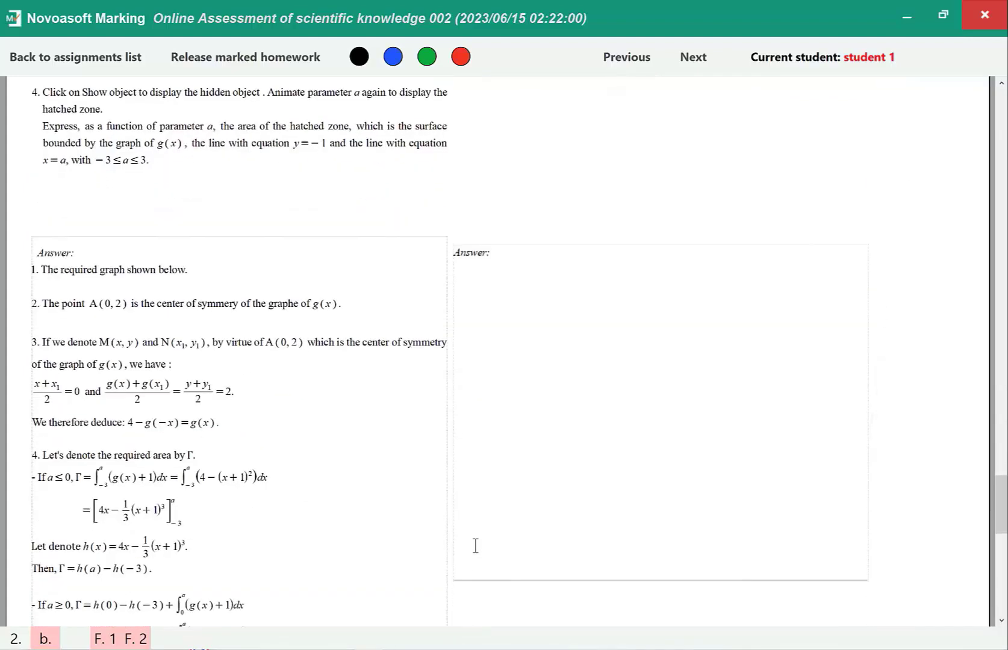
{"action": "scroll", "coordinate": [476, 546], "scroll_direction": "down", "scroll_amount": 5}
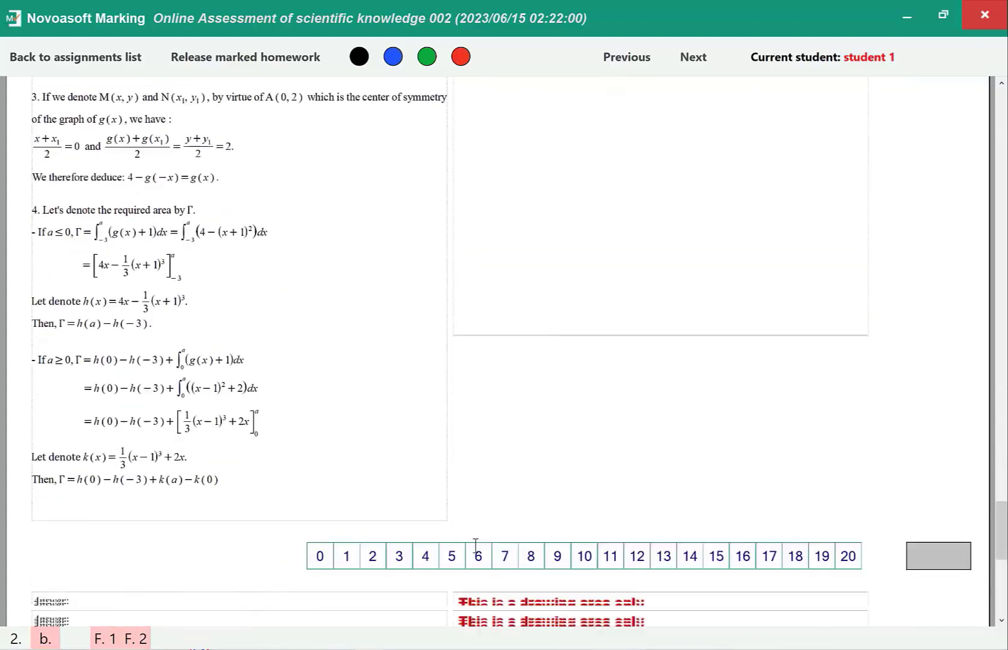
{"action": "scroll", "coordinate": [475, 546], "scroll_direction": "down", "scroll_amount": 1}
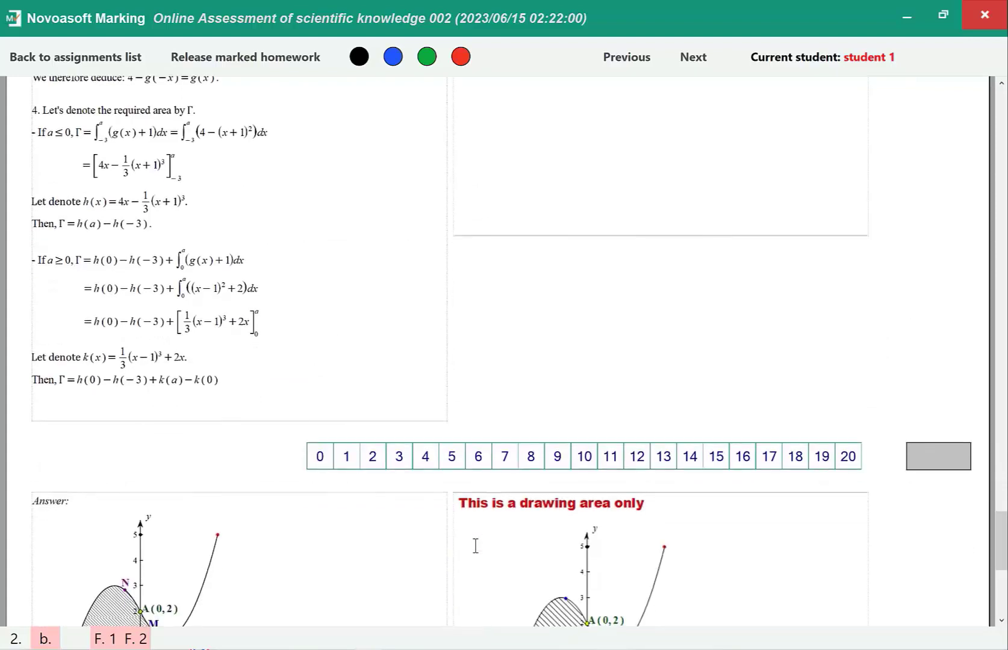
{"action": "scroll", "coordinate": [475, 546], "scroll_direction": "down", "scroll_amount": 1}
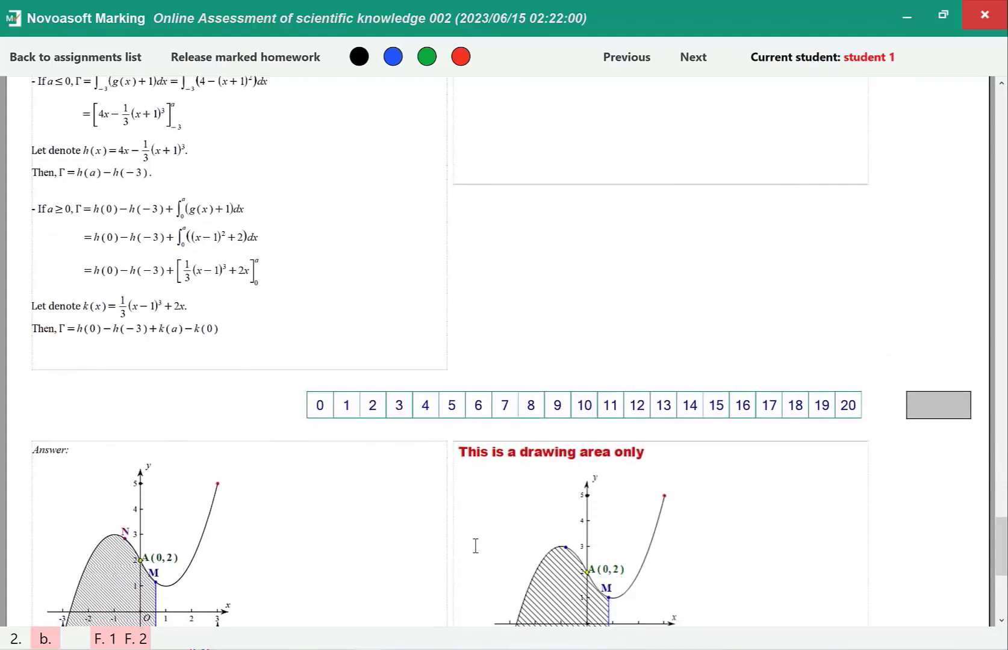
{"action": "scroll", "coordinate": [516, 539], "scroll_direction": "down", "scroll_amount": 2}
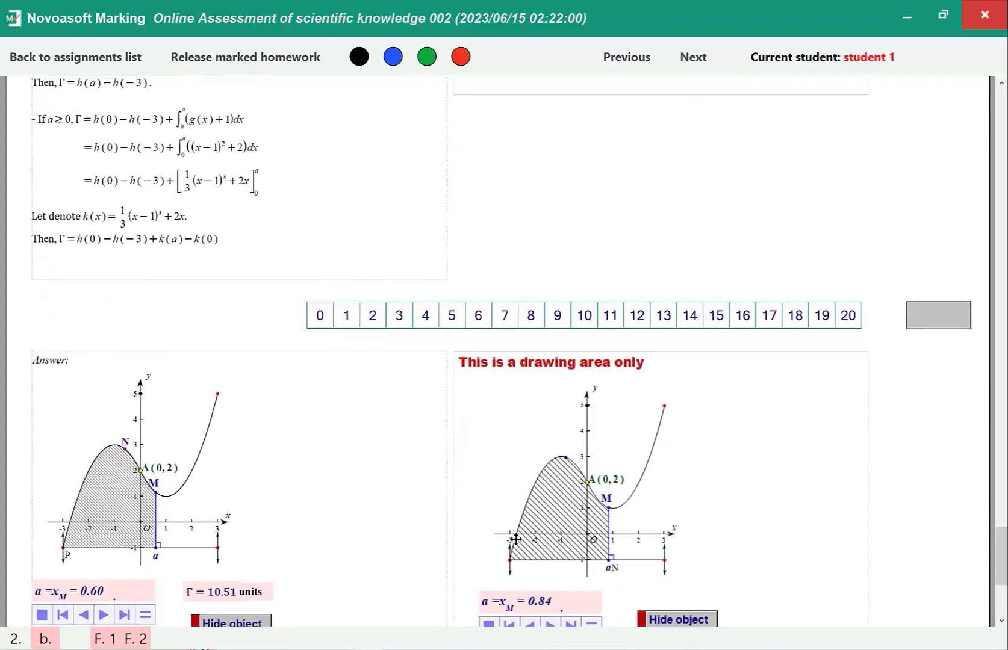
{"action": "left_click", "coordinate": [453, 319]}
- Release the marked homework despite the unmarked tests, and dismiss the notice about uncorrected homework
{"action": "scroll", "coordinate": [453, 322], "scroll_direction": "down", "scroll_amount": 3}
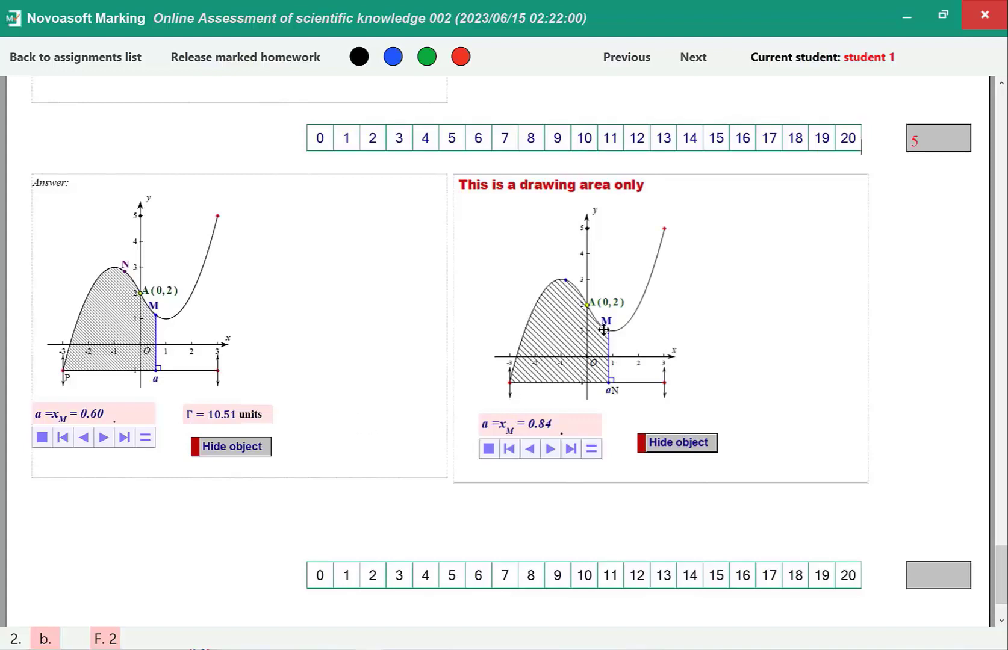
{"action": "scroll", "coordinate": [603, 330], "scroll_direction": "down", "scroll_amount": 1}
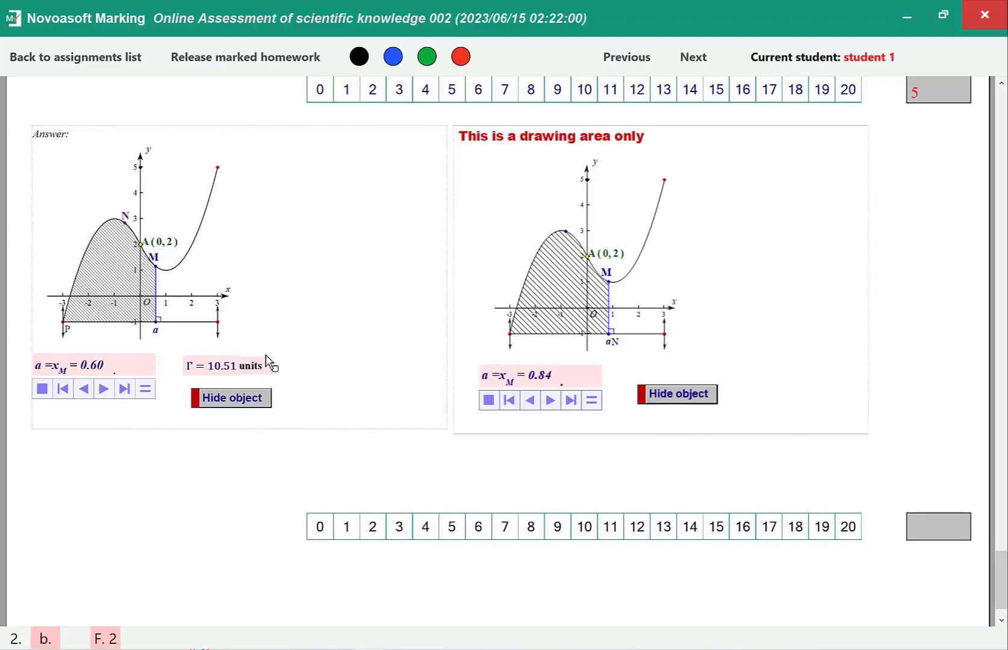
{"action": "scroll", "coordinate": [269, 364], "scroll_direction": "down", "scroll_amount": 1}
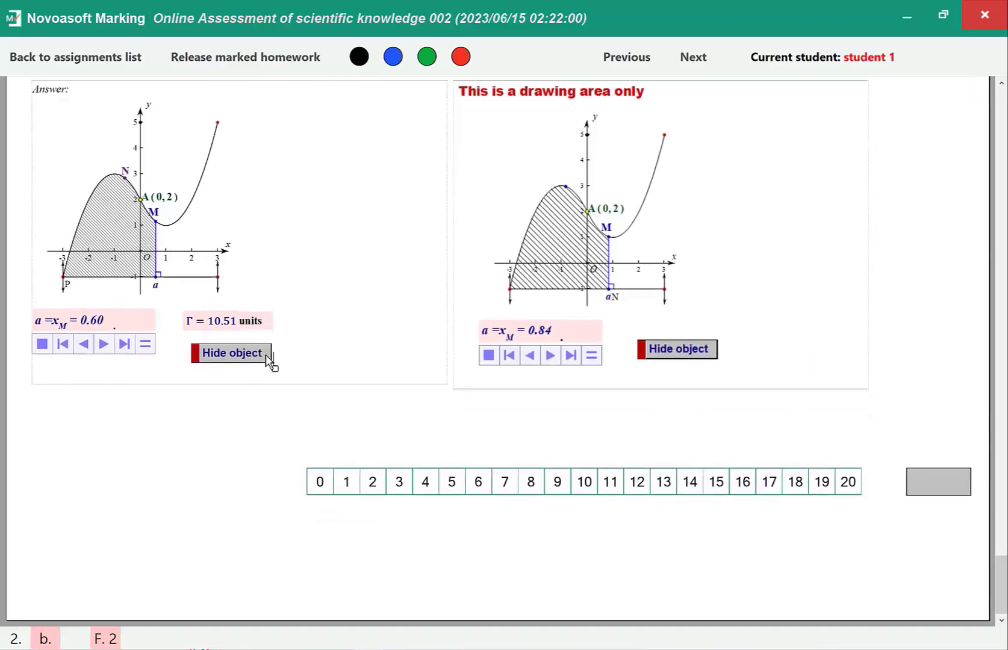
{"action": "scroll", "coordinate": [269, 361], "scroll_direction": "down", "scroll_amount": 1}
{"action": "scroll", "coordinate": [269, 361], "scroll_direction": "up", "scroll_amount": 1}
{"action": "scroll", "coordinate": [662, 232], "scroll_direction": "up", "scroll_amount": 3}
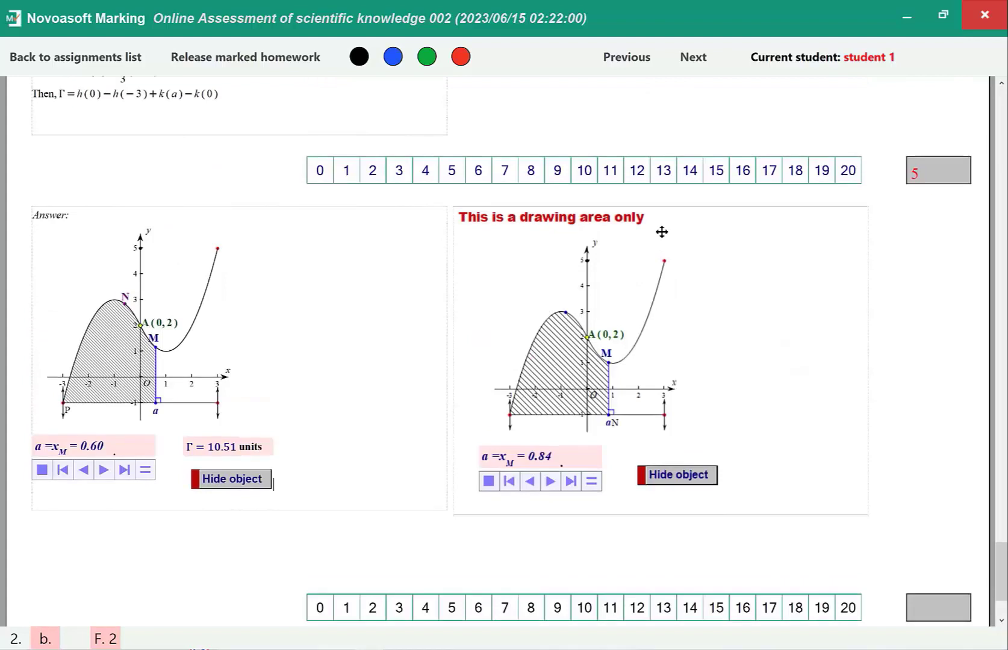
{"action": "left_click", "coordinate": [218, 59]}
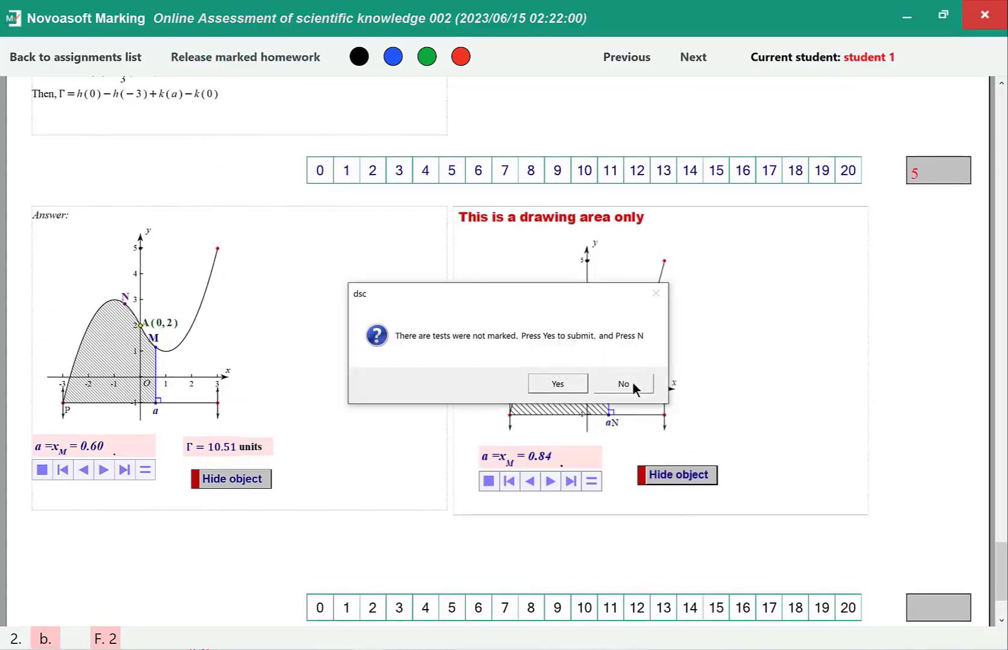
{"action": "left_click", "coordinate": [566, 379]}
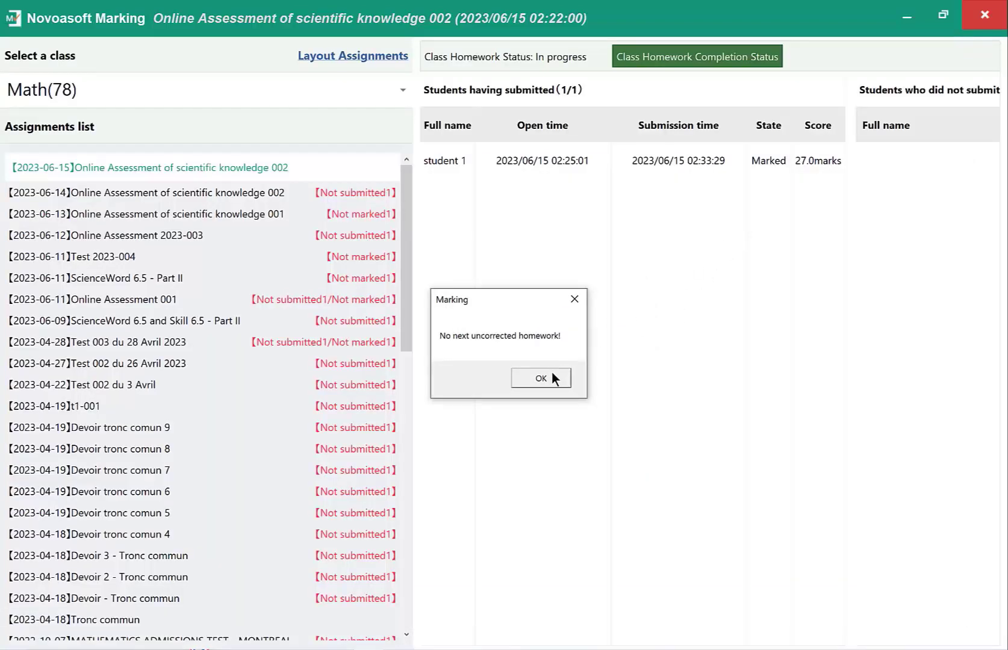
{"action": "left_click", "coordinate": [552, 378]}
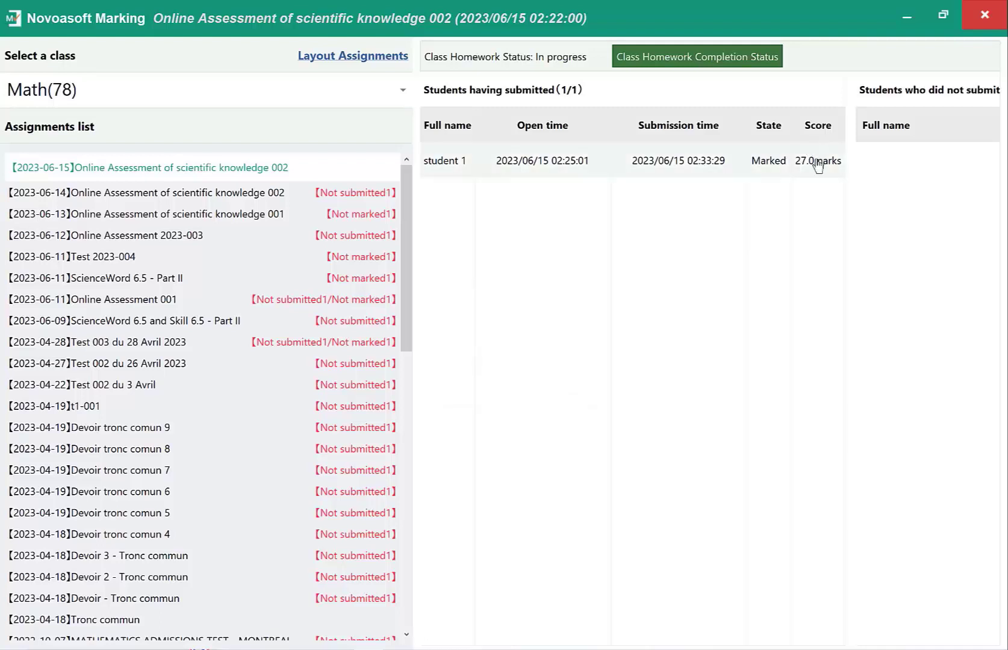
- Reopen student 1's marked submission and review the Choice Test score table
{"action": "double_click", "coordinate": [579, 169]}
{"action": "scroll", "coordinate": [580, 171], "scroll_direction": "down", "scroll_amount": 6}
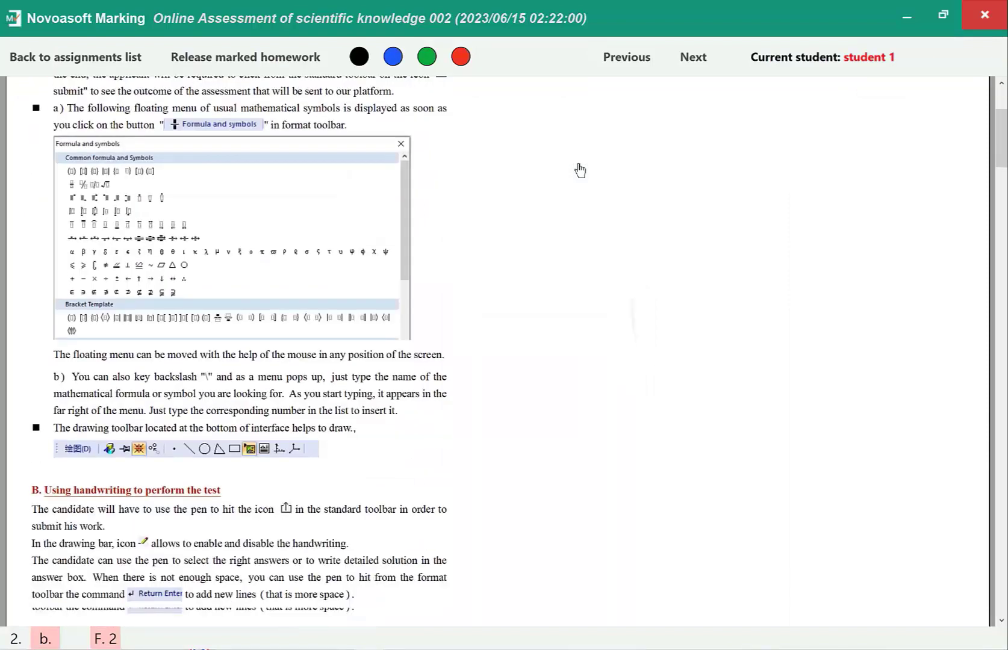
{"action": "scroll", "coordinate": [580, 170], "scroll_direction": "down", "scroll_amount": 1}
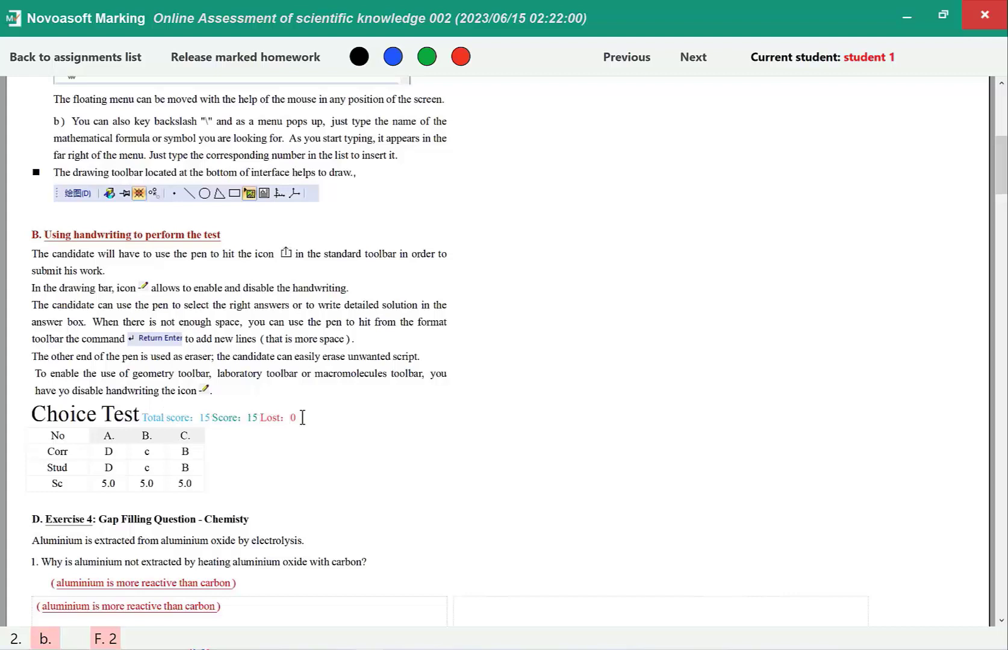
{"action": "scroll", "coordinate": [369, 424], "scroll_direction": "up", "scroll_amount": 3}
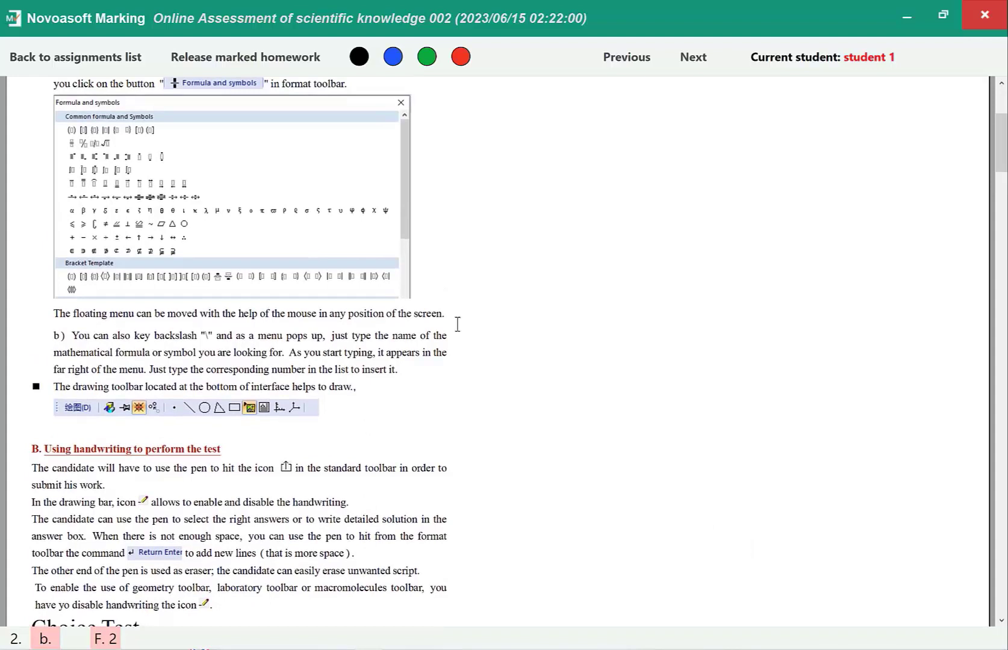
- Close Novoasoft Marking, accepting the data update, and dismiss its sign-in window to return to Skill
{"action": "left_click", "coordinate": [988, 11]}
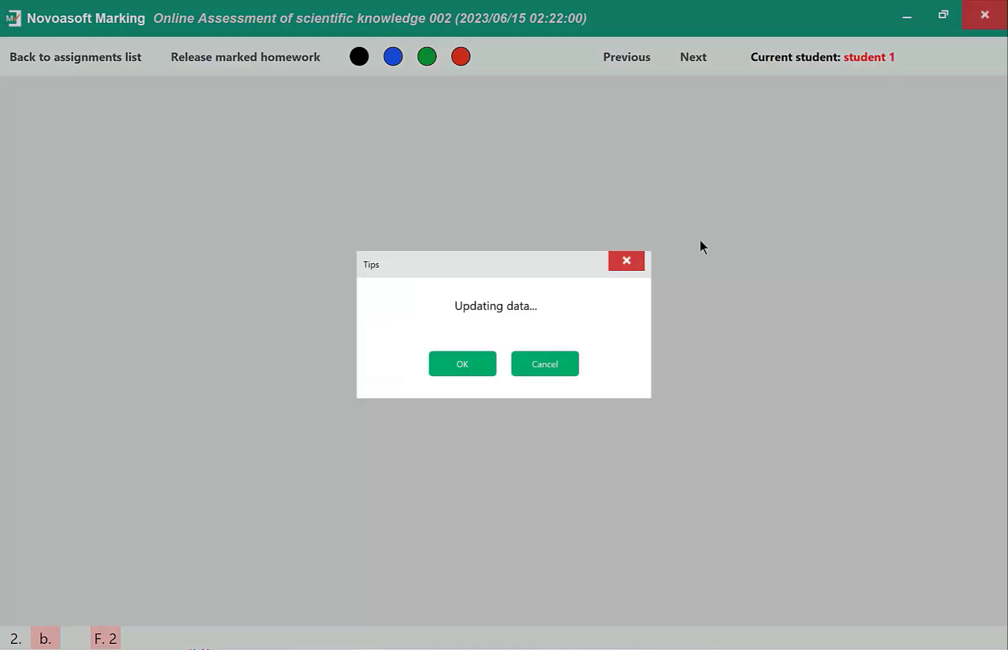
{"action": "left_click", "coordinate": [468, 364]}
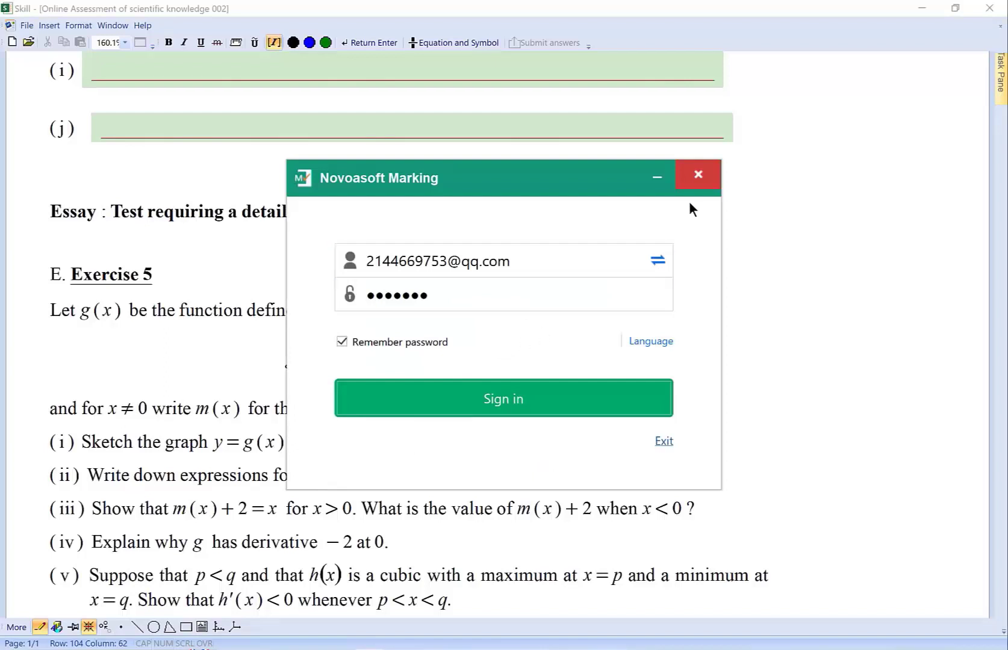
{"action": "left_click", "coordinate": [697, 175]}
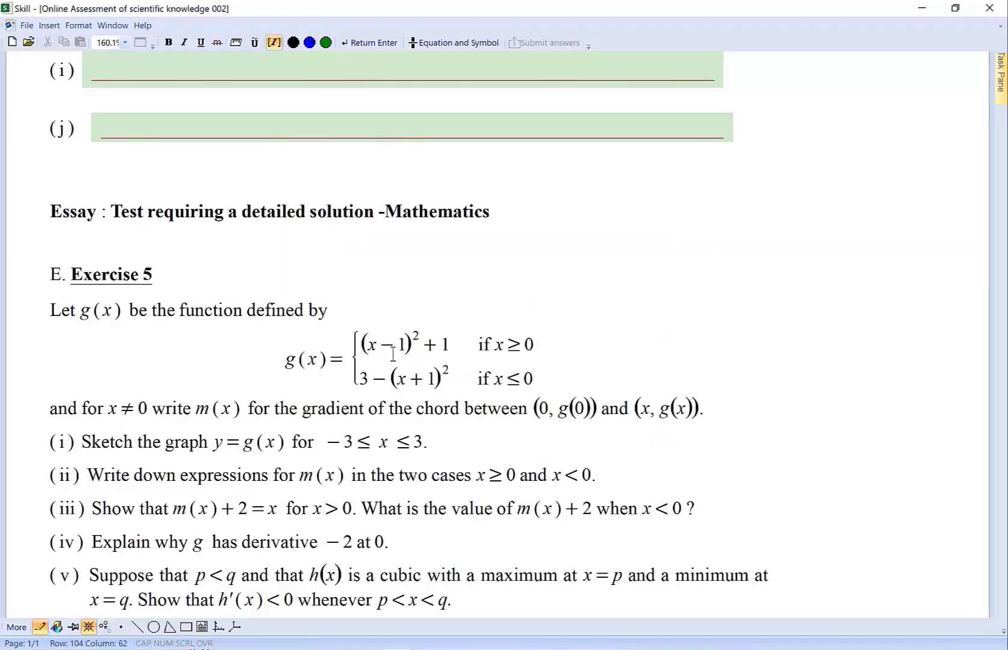
- Open the scratch pad over Exercise 5 and handwrite the working x + 2 = 1 ⇒ x = -1, plus a curved stroke below
{"action": "scroll", "coordinate": [29, 345], "scroll_direction": "down", "scroll_amount": 1}
{"action": "left_click", "coordinate": [31, 340]}
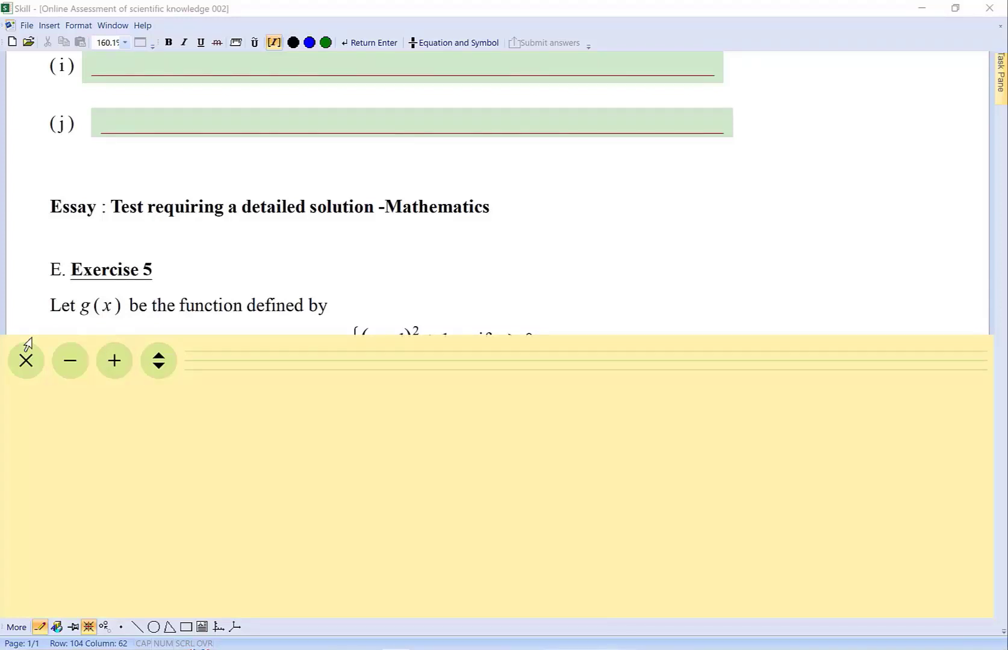
{"action": "mouse_move", "coordinate": [273, 438]}
{"action": "left_mouse_down"}
{"action": "mouse_move", "coordinate": [310, 462]}
{"action": "mouse_move", "coordinate": [344, 441]}
{"action": "left_mouse_up"}
{"action": "mouse_move", "coordinate": [335, 426]}
{"action": "left_mouse_down"}
{"action": "mouse_move", "coordinate": [333, 459]}
{"action": "mouse_move", "coordinate": [369, 444]}
{"action": "mouse_move", "coordinate": [390, 450]}
{"action": "left_mouse_up"}
{"action": "left_click_drag", "start_coordinate": [405, 440], "coordinate": [421, 439]}
{"action": "left_click_drag", "start_coordinate": [410, 448], "coordinate": [416, 450]}
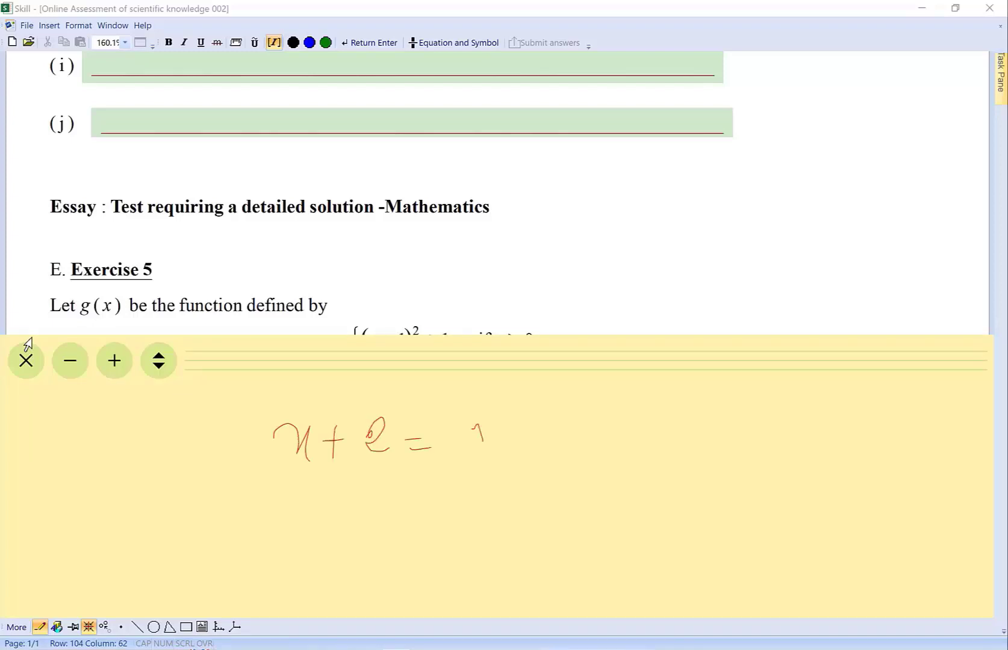
{"action": "left_click_drag", "start_coordinate": [526, 442], "coordinate": [560, 438]}
{"action": "mouse_move", "coordinate": [554, 425]}
{"action": "left_mouse_down"}
{"action": "mouse_move", "coordinate": [560, 447]}
{"action": "mouse_move", "coordinate": [620, 444]}
{"action": "mouse_move", "coordinate": [655, 426]}
{"action": "left_mouse_up"}
{"action": "mouse_move", "coordinate": [640, 442]}
{"action": "left_mouse_down"}
{"action": "mouse_move", "coordinate": [692, 423]}
{"action": "mouse_move", "coordinate": [763, 434]}
{"action": "left_mouse_up"}
{"action": "mouse_move", "coordinate": [390, 483]}
{"action": "left_mouse_down"}
{"action": "mouse_move", "coordinate": [402, 500]}
{"action": "mouse_move", "coordinate": [389, 536]}
{"action": "left_mouse_up"}
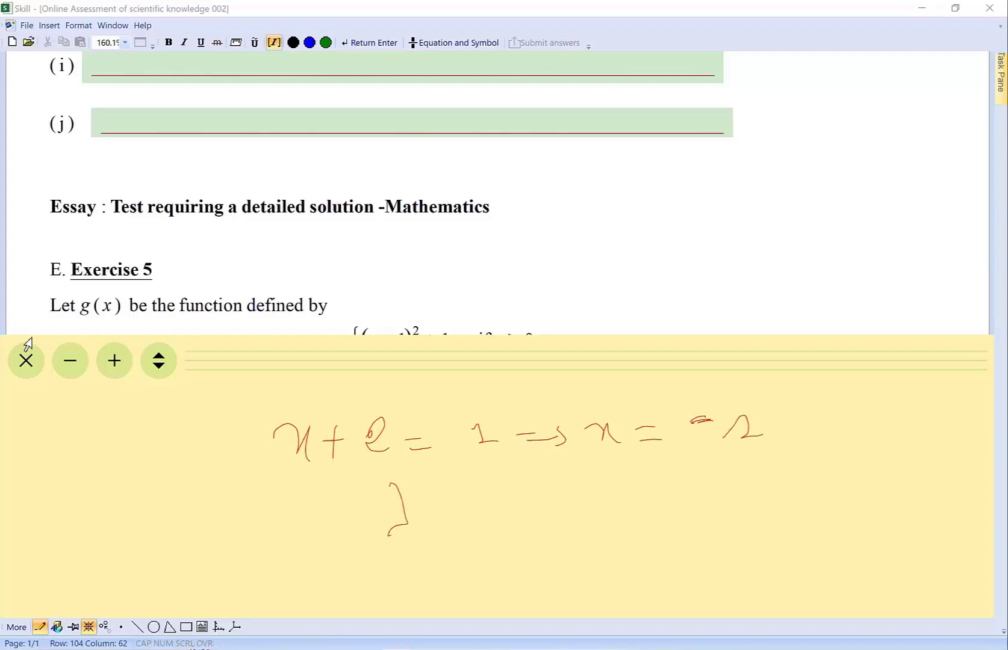
- Move the scratch pad above the Exercise 5 questions and sketch freehand strokes, a wavy curve and crossing axes on its blank space
{"action": "left_click", "coordinate": [158, 360]}
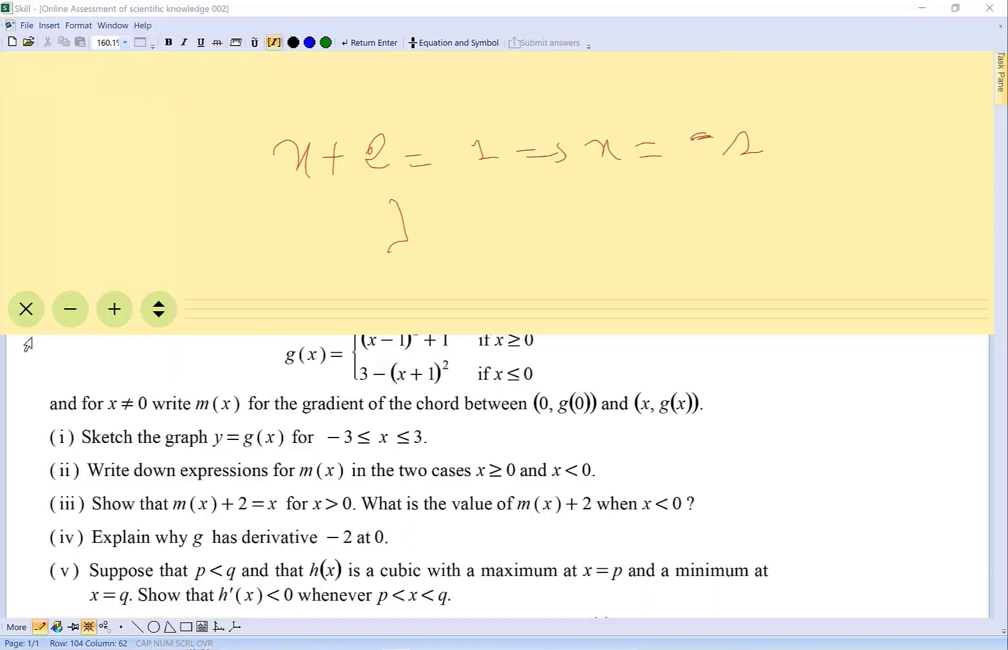
{"action": "scroll", "coordinate": [497, 193], "scroll_direction": "down", "scroll_amount": 4}
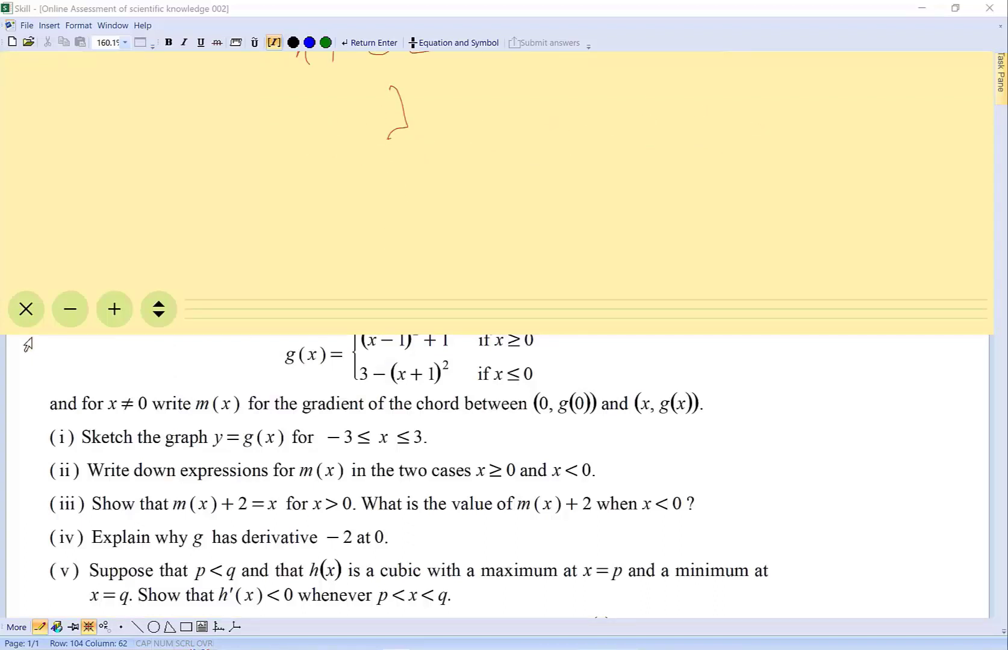
{"action": "mouse_move", "coordinate": [371, 218]}
{"action": "left_mouse_down"}
{"action": "mouse_move", "coordinate": [635, 201]}
{"action": "mouse_move", "coordinate": [645, 186]}
{"action": "left_mouse_up"}
{"action": "mouse_move", "coordinate": [598, 198]}
{"action": "left_mouse_down"}
{"action": "mouse_move", "coordinate": [505, 194]}
{"action": "mouse_move", "coordinate": [507, 262]}
{"action": "left_mouse_up"}
{"action": "scroll", "coordinate": [508, 192], "scroll_direction": "down", "scroll_amount": 4}
{"action": "mouse_move", "coordinate": [414, 260]}
{"action": "left_mouse_down"}
{"action": "mouse_move", "coordinate": [492, 208]}
{"action": "mouse_move", "coordinate": [680, 206]}
{"action": "left_mouse_up"}
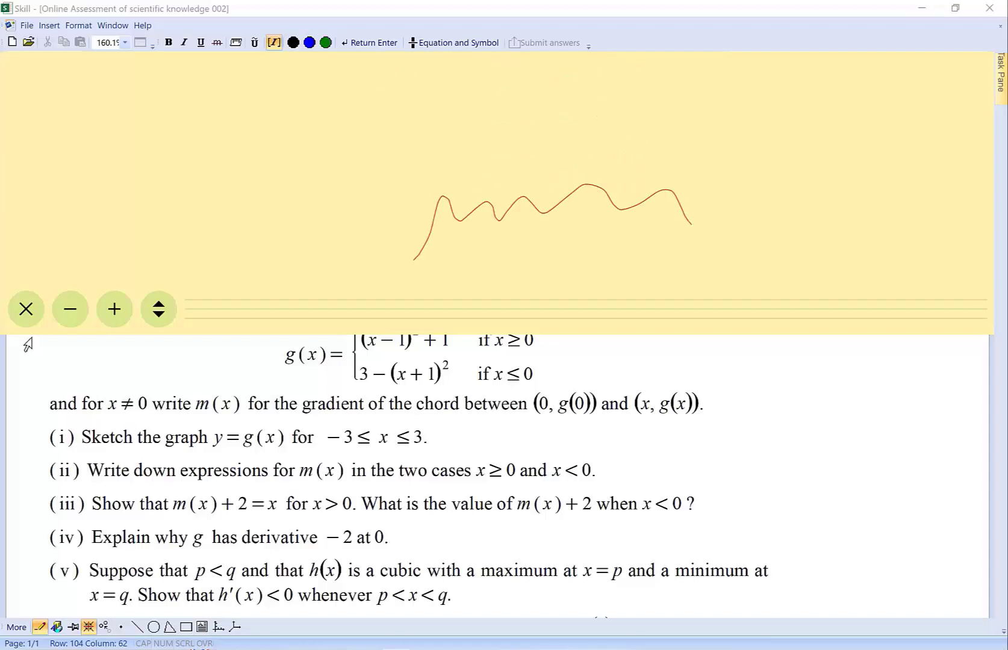
{"action": "left_click_drag", "start_coordinate": [311, 96], "coordinate": [325, 205]}
{"action": "left_click_drag", "start_coordinate": [265, 158], "coordinate": [558, 144]}
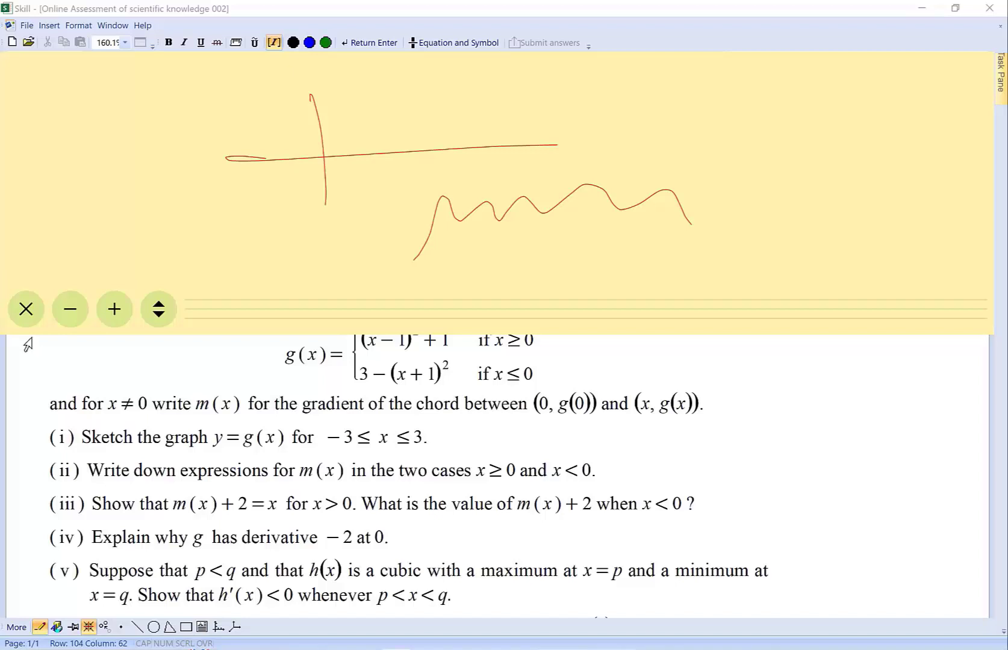
- Move the scratch pad back below the Exercise 5 heading, close it and view the handwritten Exercise 5 answer
{"action": "left_click", "coordinate": [158, 309]}
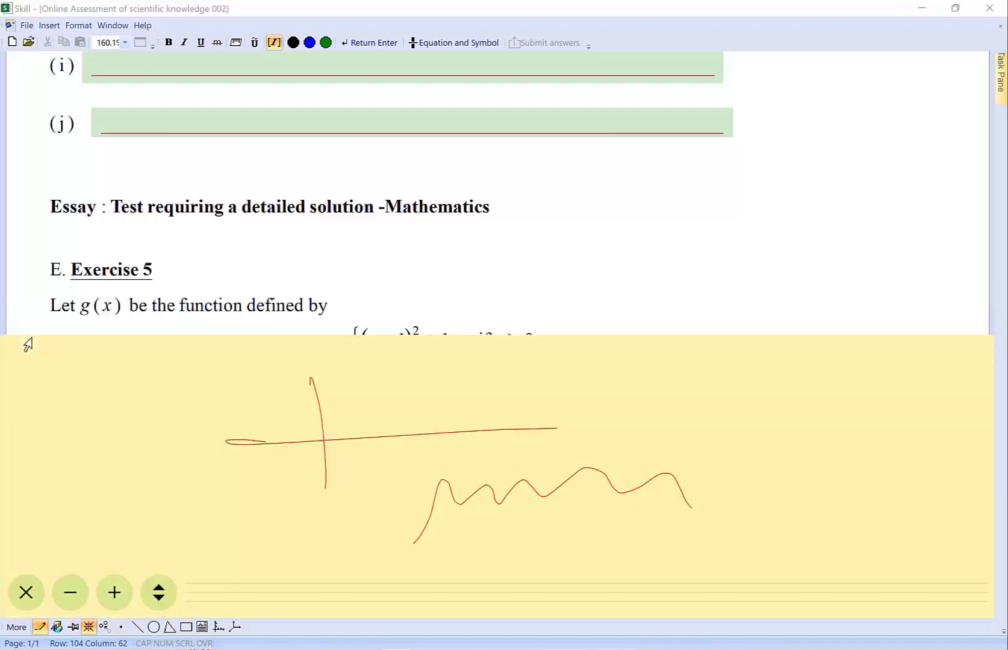
{"action": "left_click", "coordinate": [27, 348]}
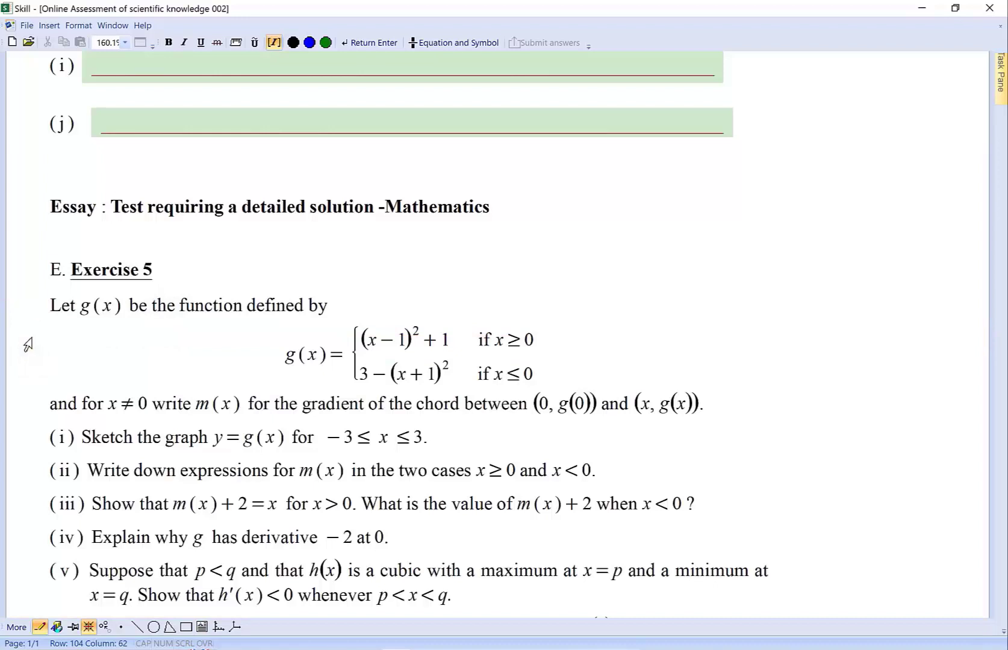
{"action": "scroll", "coordinate": [27, 344], "scroll_direction": "down", "scroll_amount": 5}
{"action": "scroll", "coordinate": [28, 345], "scroll_direction": "down", "scroll_amount": 10}
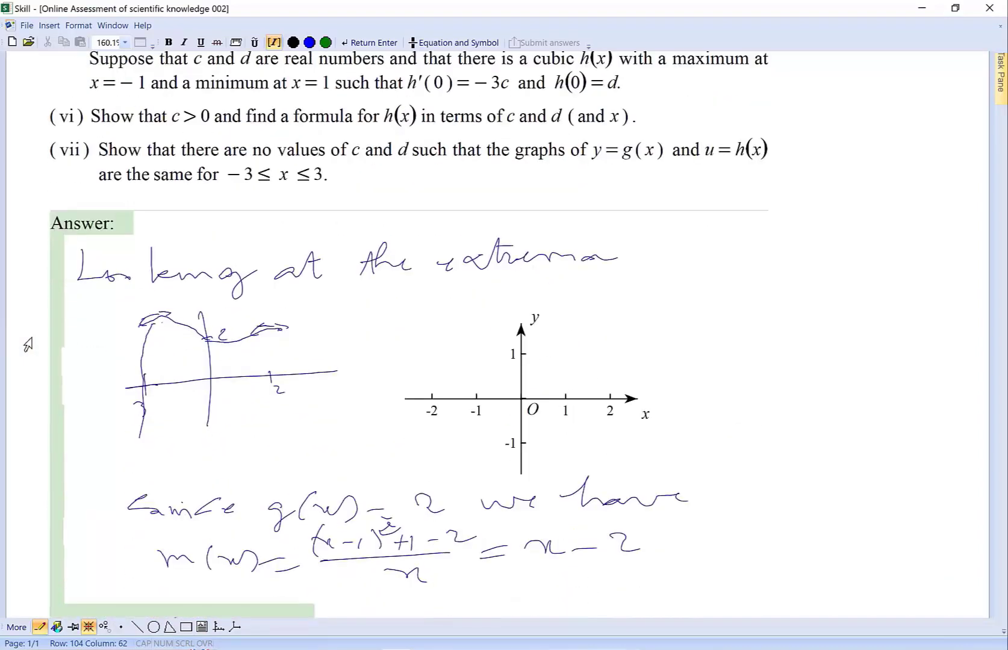
- Show the ruler and place it horizontally in the blank answer space below the typed m(x) equation
{"action": "scroll", "coordinate": [28, 345], "scroll_direction": "down", "scroll_amount": 3}
{"action": "scroll", "coordinate": [27, 344], "scroll_direction": "up", "scroll_amount": 2}
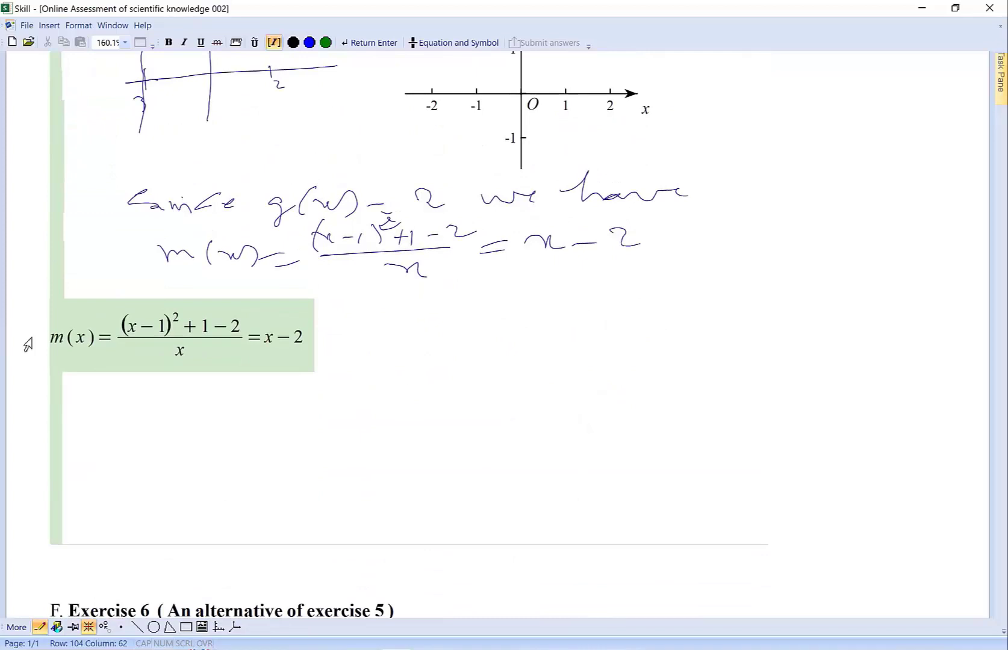
{"action": "left_click", "coordinate": [236, 42]}
{"action": "left_click_drag", "start_coordinate": [418, 232], "coordinate": [581, 492]}
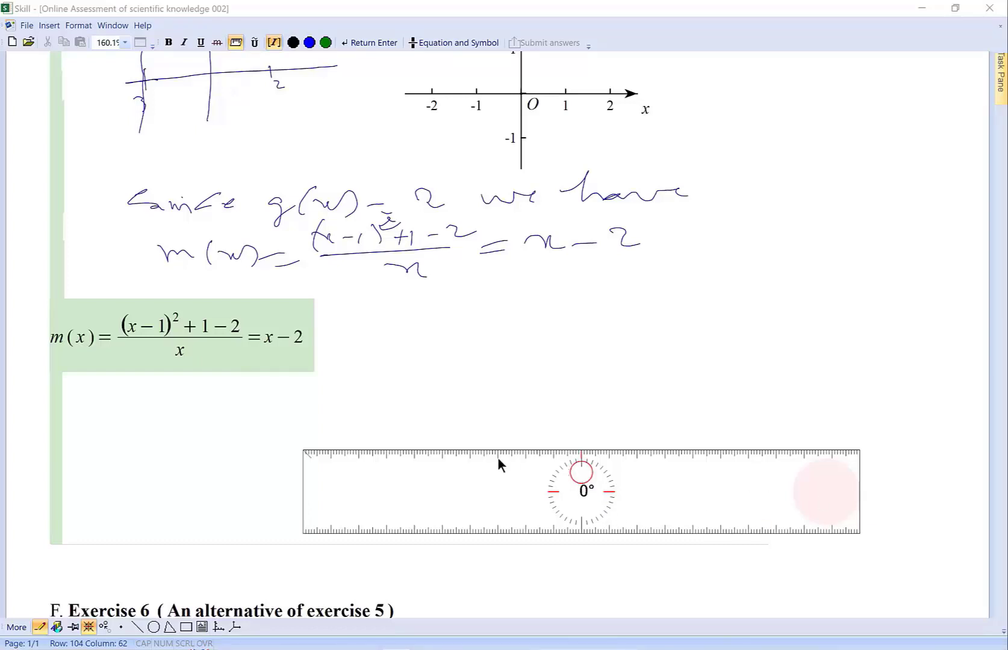
- Move the ruler's circular marker nearer its left end, draw a full circle around that end, and leave the ruler at 15°
{"action": "left_click", "coordinate": [251, 115]}
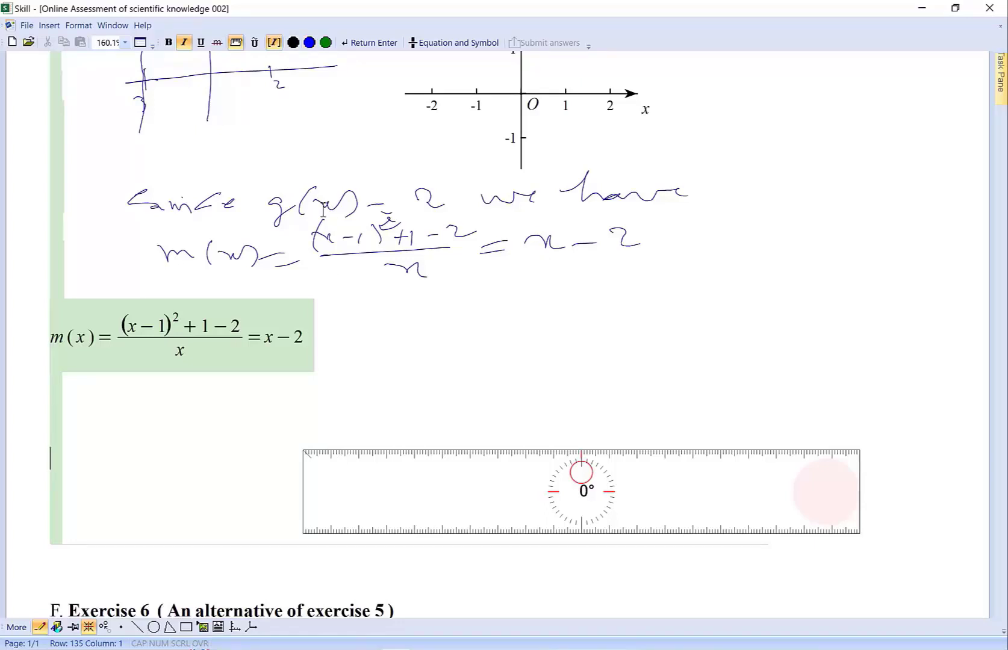
{"action": "left_click", "coordinate": [397, 649]}
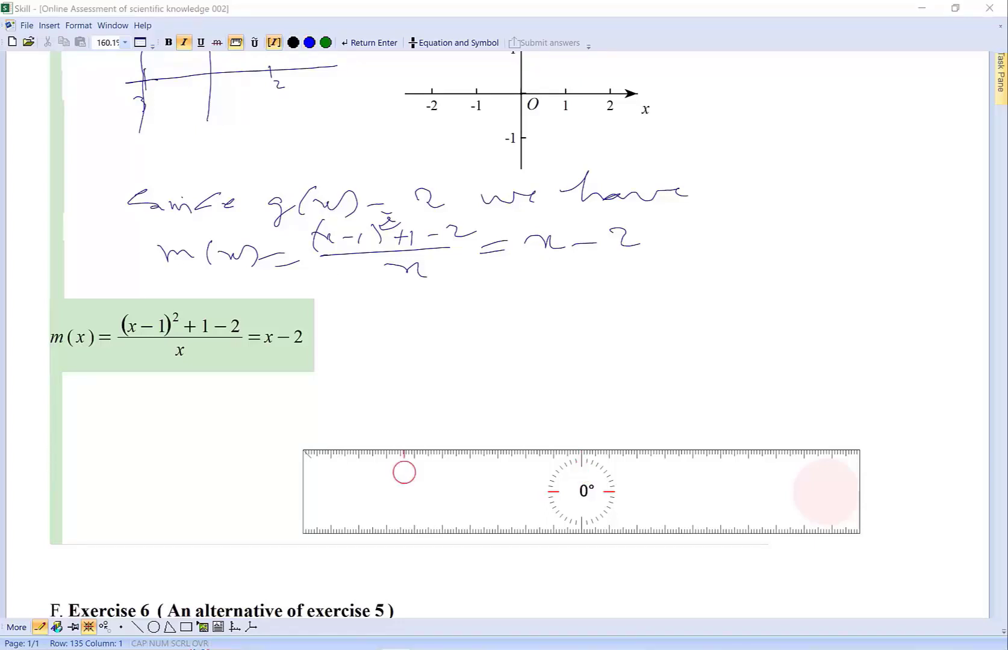
{"action": "left_click", "coordinate": [293, 43]}
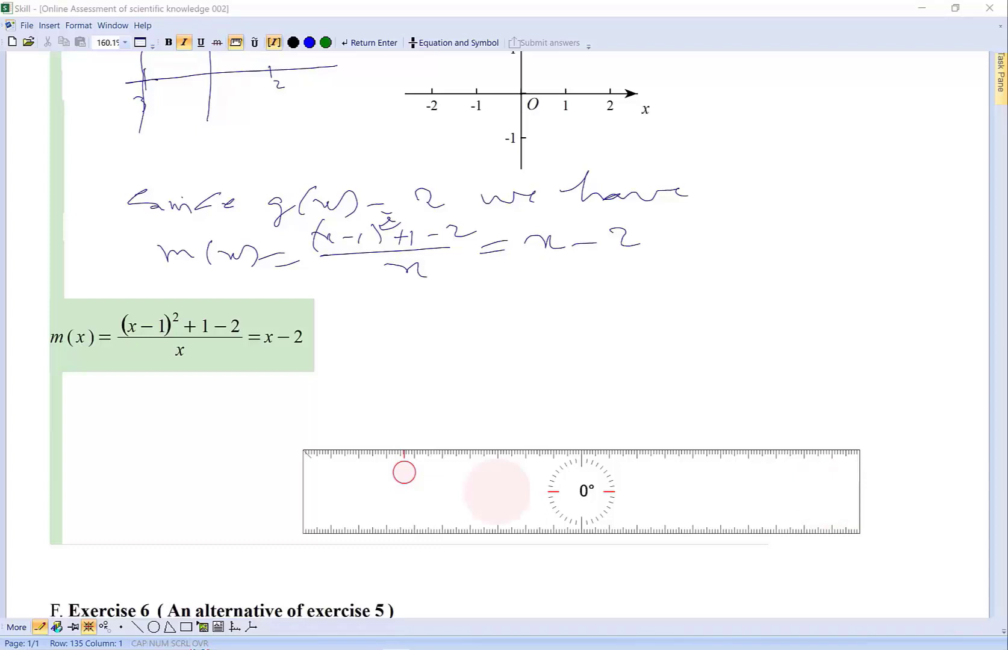
{"action": "mouse_move", "coordinate": [497, 490]}
{"action": "left_mouse_down"}
{"action": "mouse_move", "coordinate": [482, 360]}
{"action": "mouse_move", "coordinate": [385, 274]}
{"action": "mouse_move", "coordinate": [282, 248]}
{"action": "mouse_move", "coordinate": [198, 281]}
{"action": "mouse_move", "coordinate": [108, 491]}
{"action": "mouse_move", "coordinate": [422, 596]}
{"action": "mouse_move", "coordinate": [497, 498]}
{"action": "mouse_move", "coordinate": [501, 443]}
{"action": "left_mouse_up"}
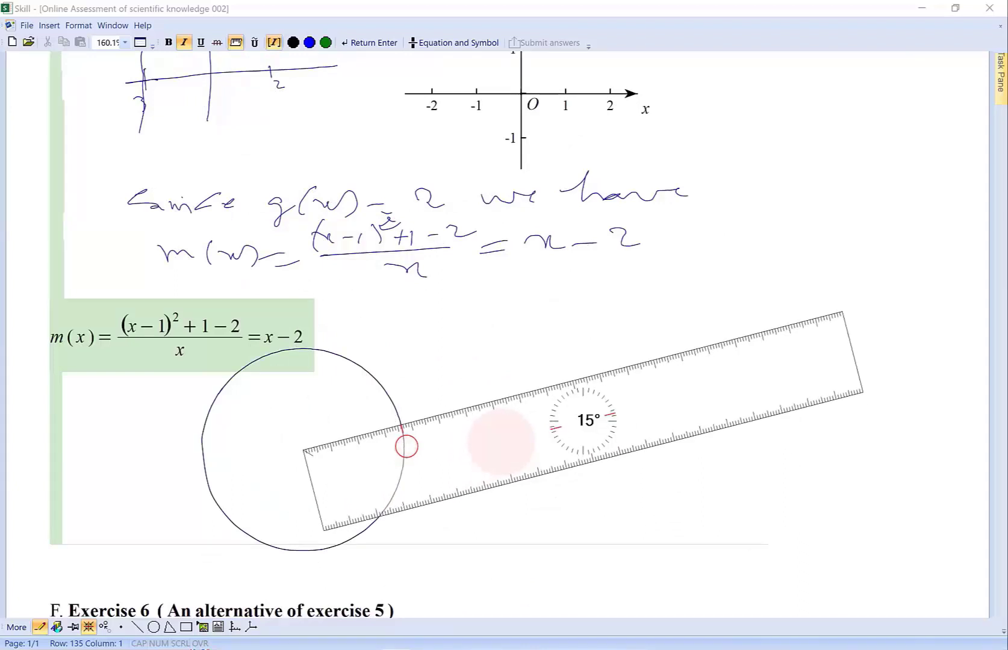
- Draw a straight diameter through the circle's centre along the 15° ruler edge and hide the ruler
{"action": "left_click_drag", "start_coordinate": [303, 450], "coordinate": [403, 424]}
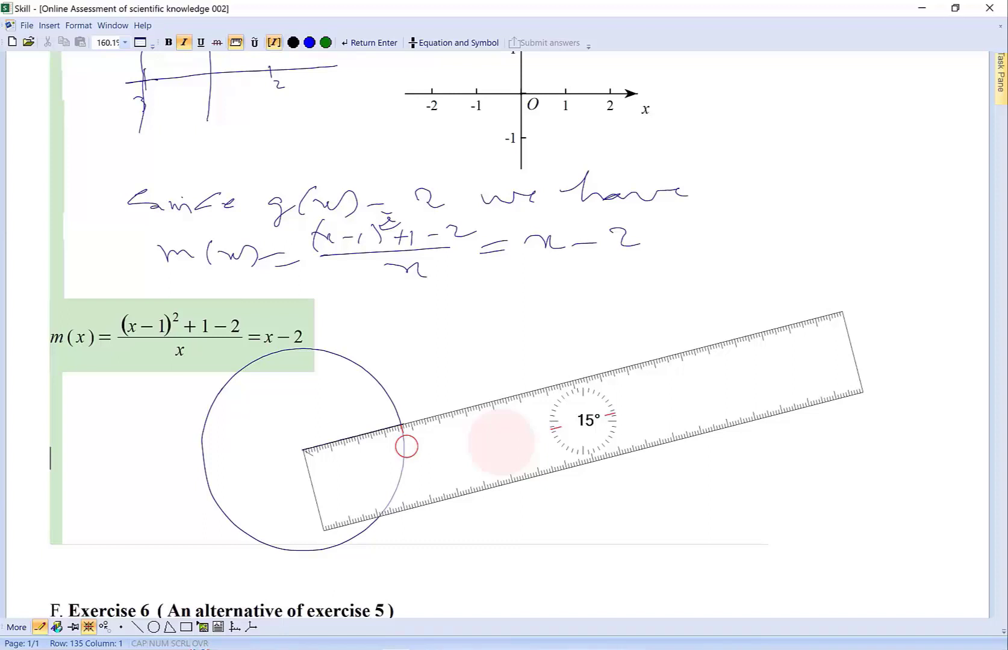
{"action": "left_click_drag", "start_coordinate": [302, 450], "coordinate": [221, 471]}
{"action": "left_click", "coordinate": [235, 42]}
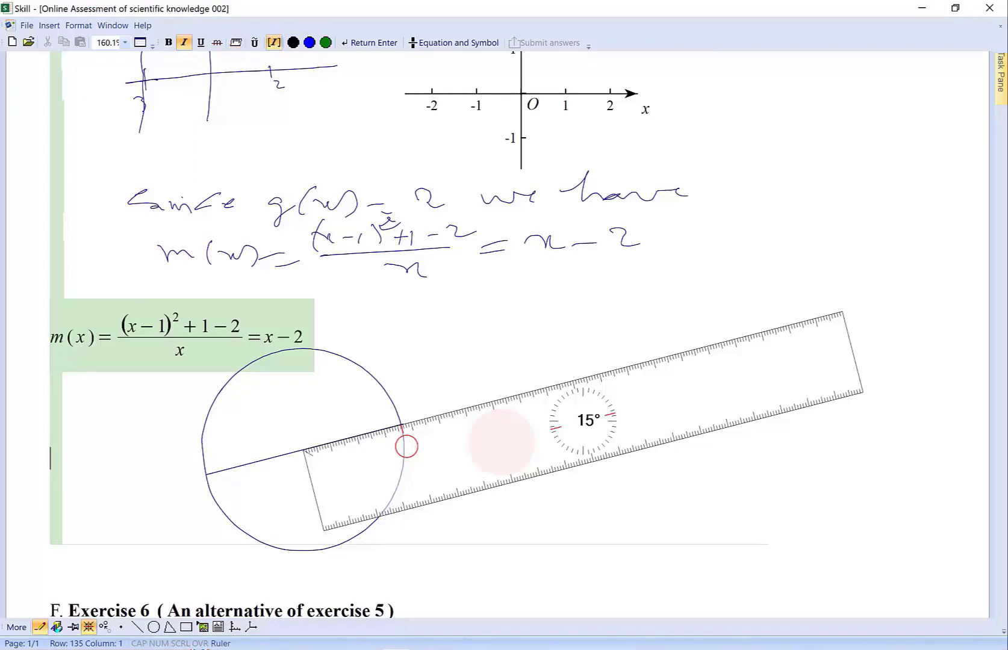